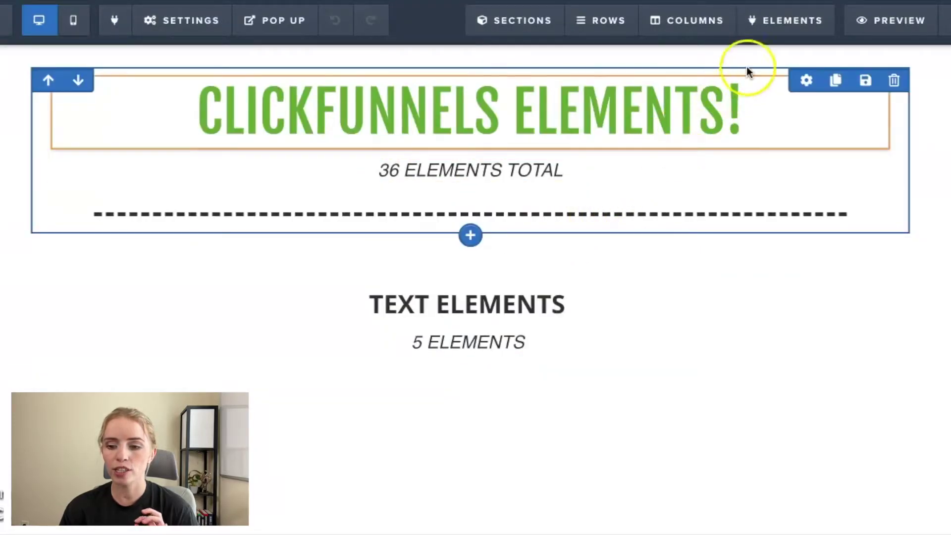
- Browse the element library, viewing the text, media and form categories and the full list through the misc elements
{"action": "left_click", "coordinate": [775, 34]}
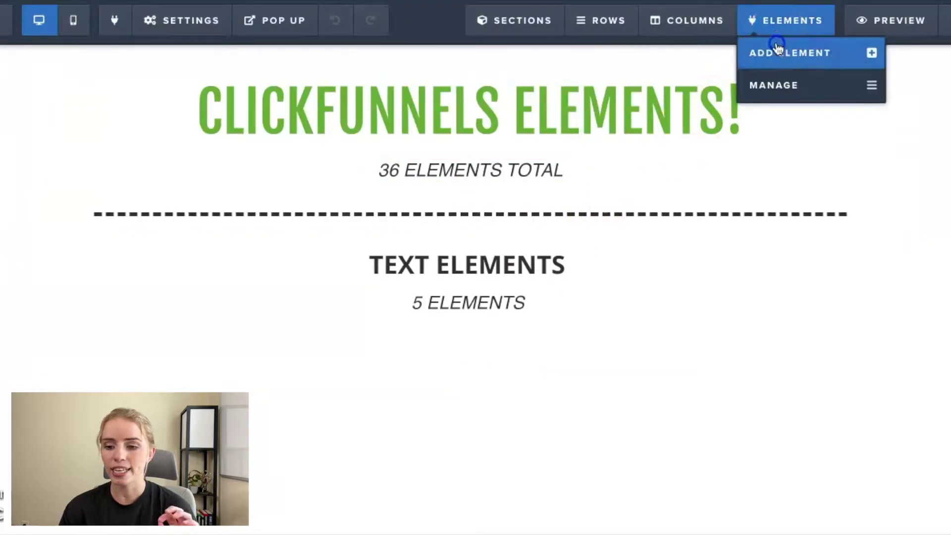
{"action": "left_click", "coordinate": [776, 48]}
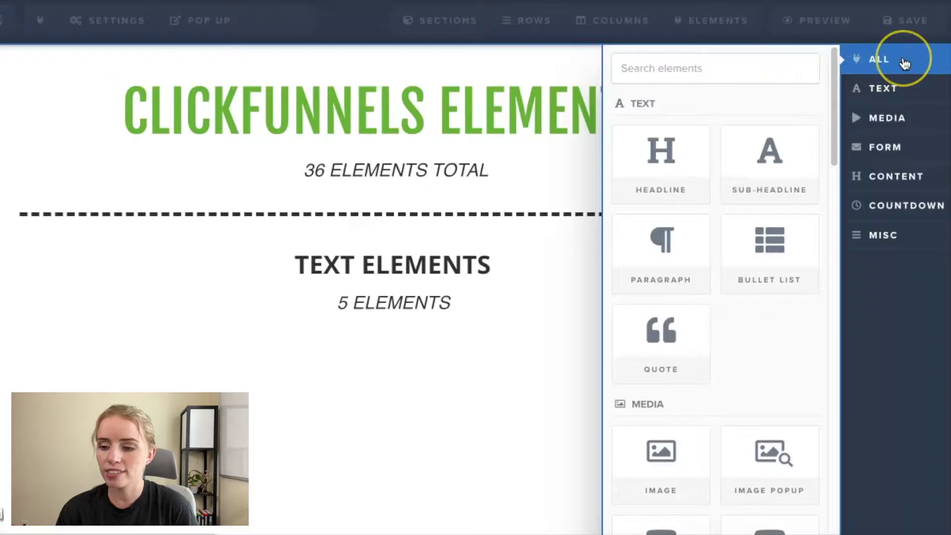
{"action": "scroll", "coordinate": [754, 208], "scroll_direction": "down", "scroll_amount": 20}
{"action": "scroll", "coordinate": [755, 235], "scroll_direction": "up", "scroll_amount": 10}
{"action": "scroll", "coordinate": [755, 234], "scroll_direction": "up", "scroll_amount": 15}
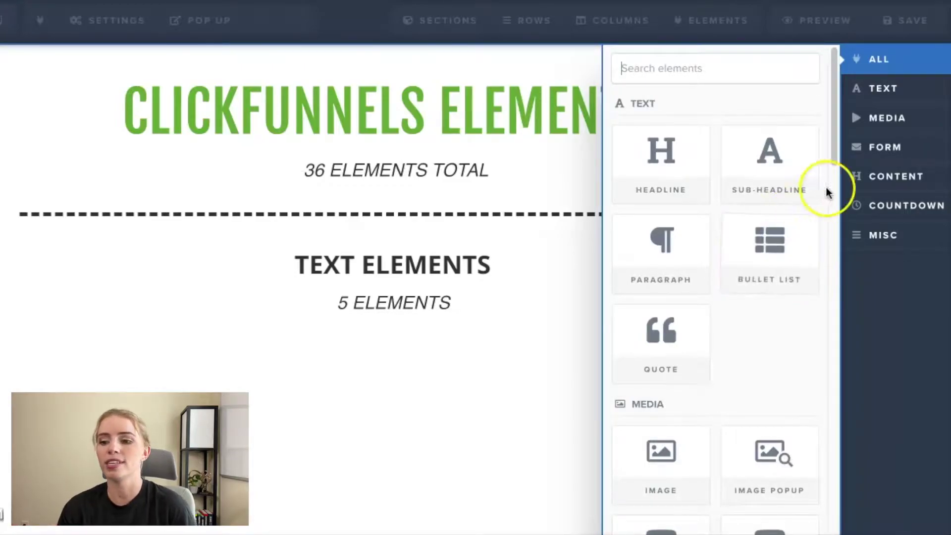
{"action": "left_click", "coordinate": [892, 90]}
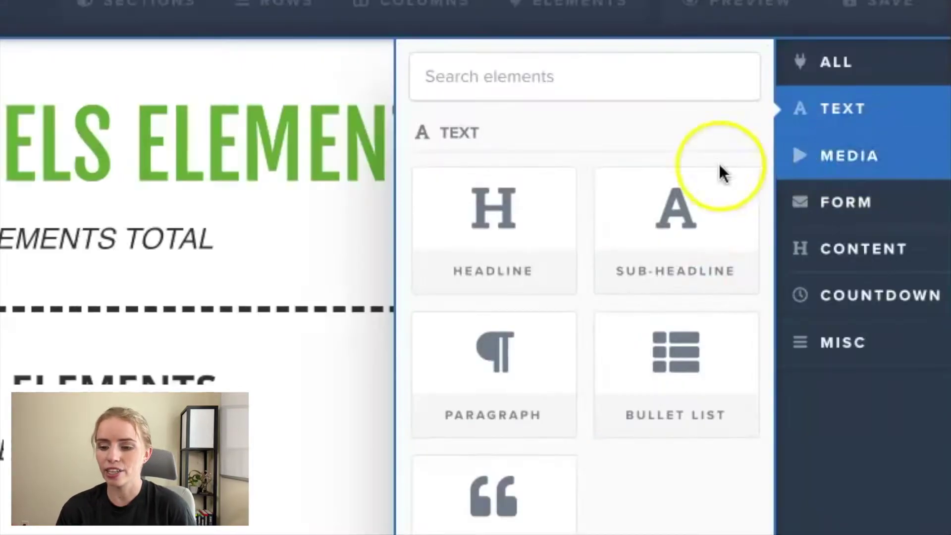
{"action": "left_click_drag", "start_coordinate": [723, 173], "coordinate": [866, 179]}
{"action": "left_click", "coordinate": [872, 160]}
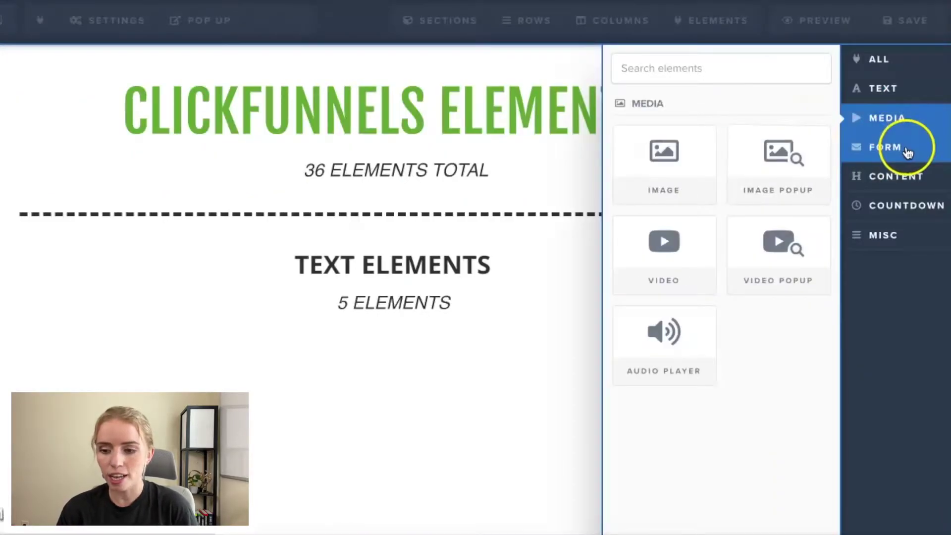
{"action": "left_click", "coordinate": [908, 151]}
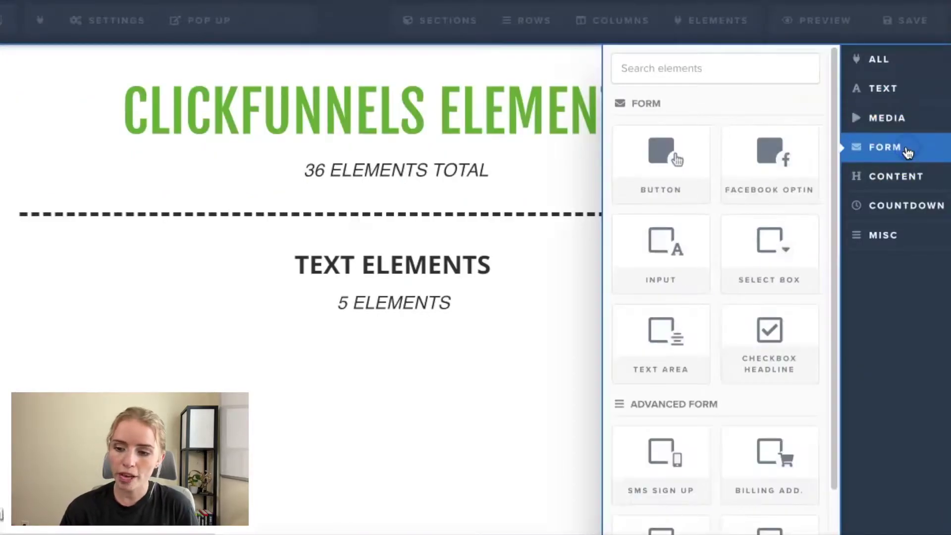
{"action": "left_click", "coordinate": [907, 98]}
{"action": "scroll", "coordinate": [729, 240], "scroll_direction": "down", "scroll_amount": 15}
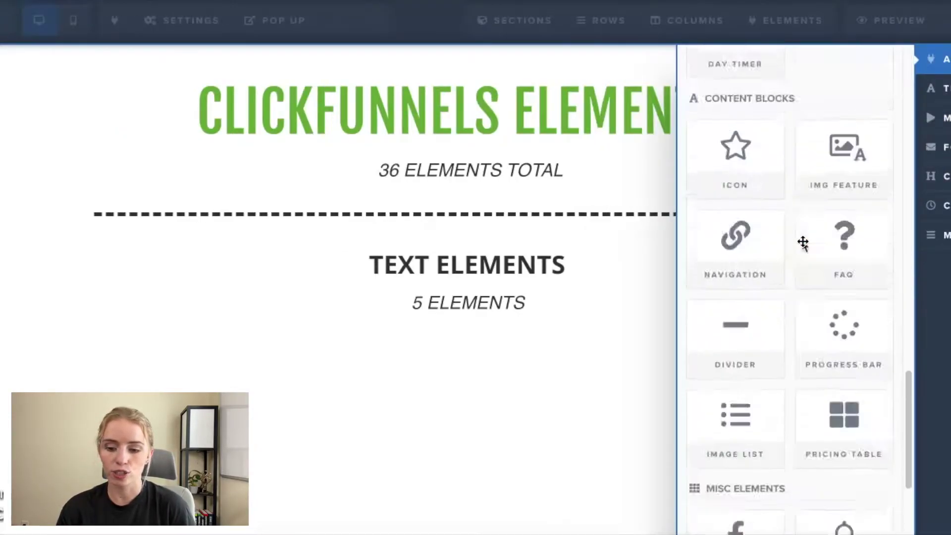
{"action": "scroll", "coordinate": [804, 242], "scroll_direction": "down", "scroll_amount": 5}
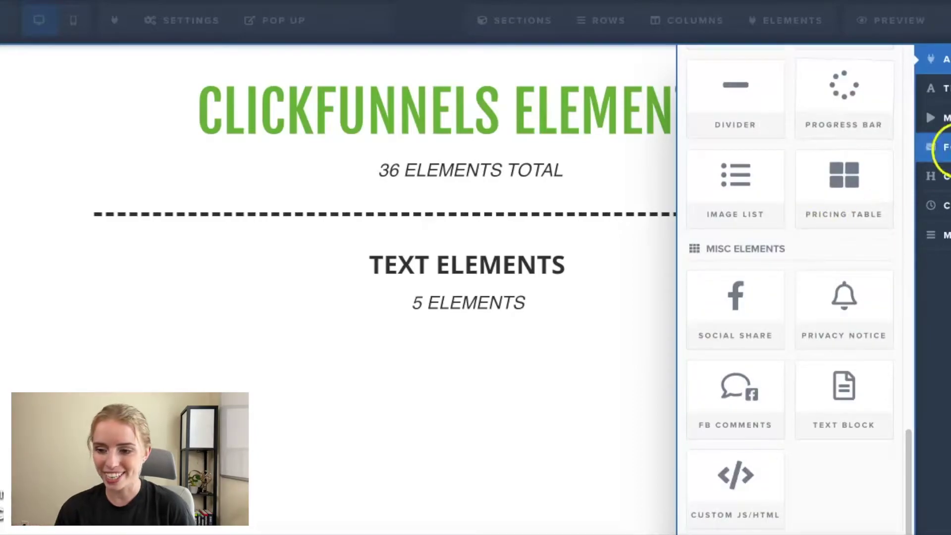
- Add a Headline element from the text elements below the 5 ELEMENTS sub-headline
{"action": "left_click", "coordinate": [934, 88]}
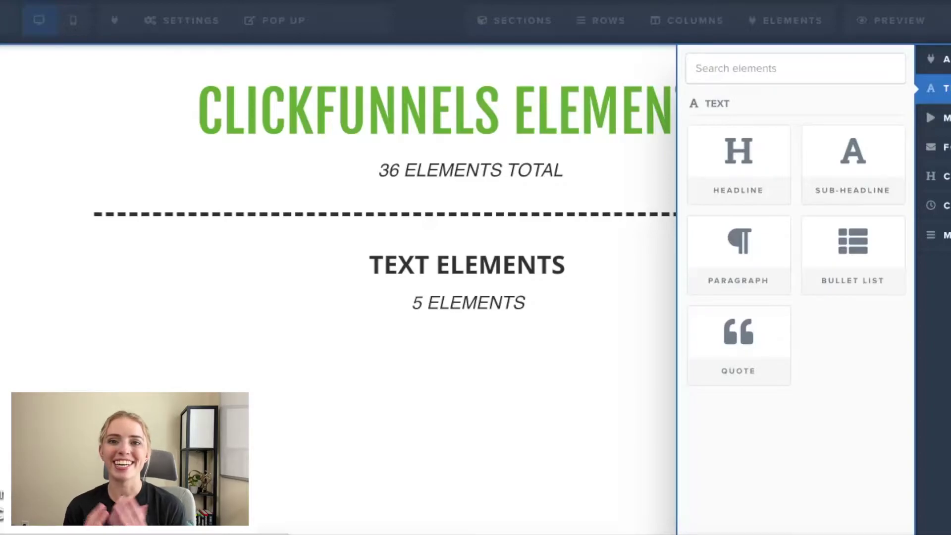
{"action": "left_click", "coordinate": [738, 150]}
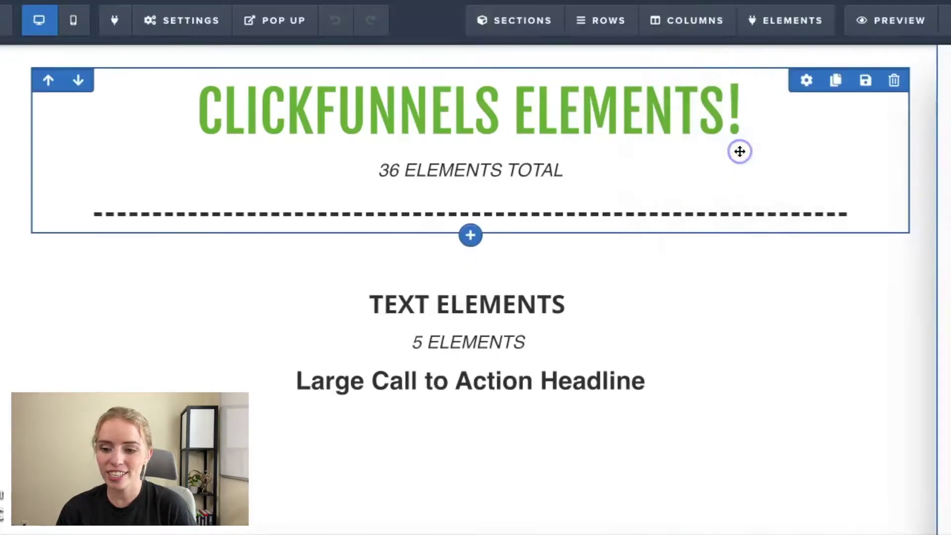
- Try to place another Headline element from the library into the TEXT ELEMENTS section
{"action": "left_click", "coordinate": [782, 24]}
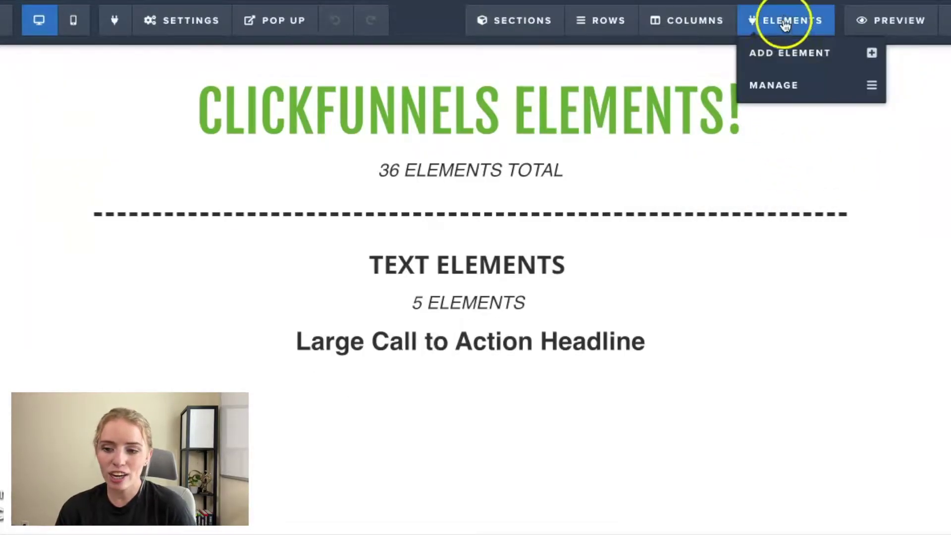
{"action": "left_click", "coordinate": [786, 48]}
{"action": "left_click_drag", "start_coordinate": [732, 147], "coordinate": [524, 287]}
{"action": "left_click_drag", "start_coordinate": [527, 323], "coordinate": [528, 324]}
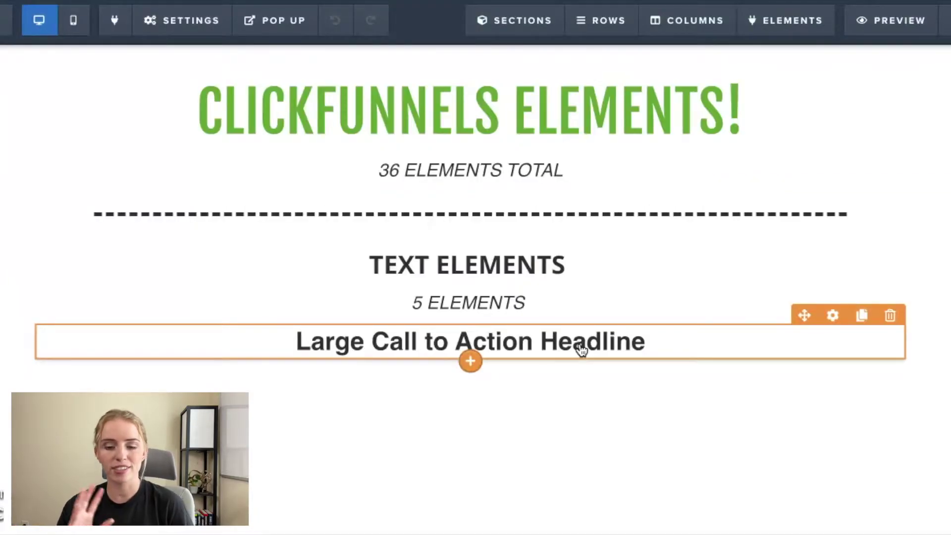
{"action": "left_click", "coordinate": [583, 371]}
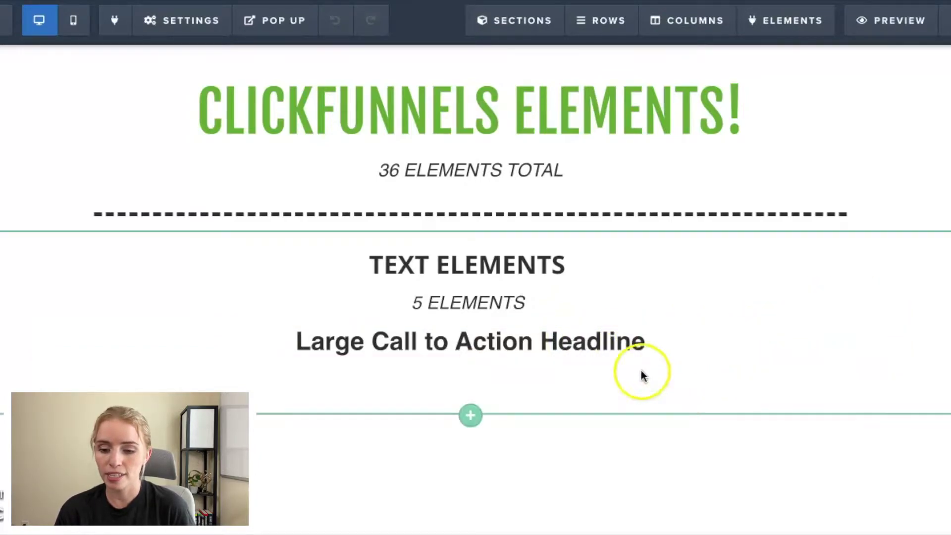
- Try left, center and right alignment on the Large Call to Action Headline, ending with center alignment
{"action": "left_click", "coordinate": [462, 343]}
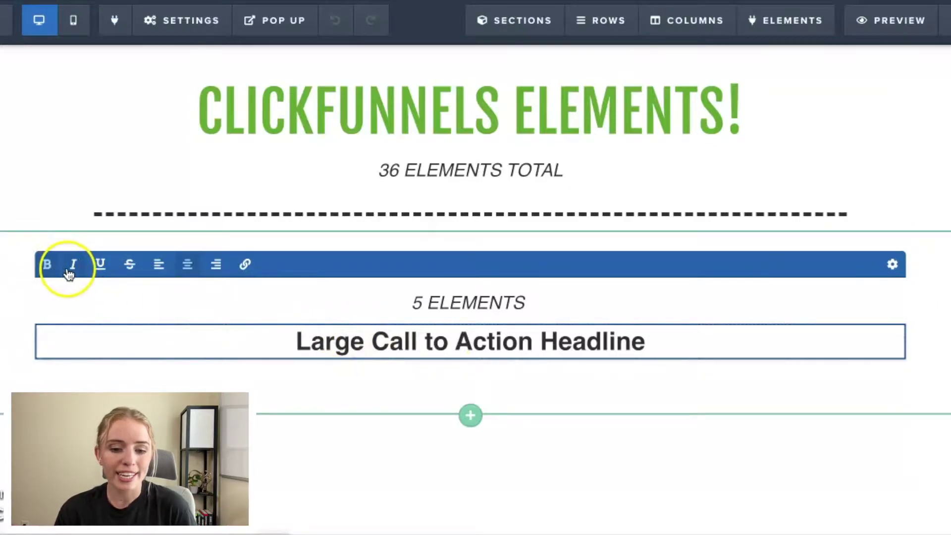
{"action": "left_click", "coordinate": [158, 265]}
{"action": "left_click", "coordinate": [186, 266]}
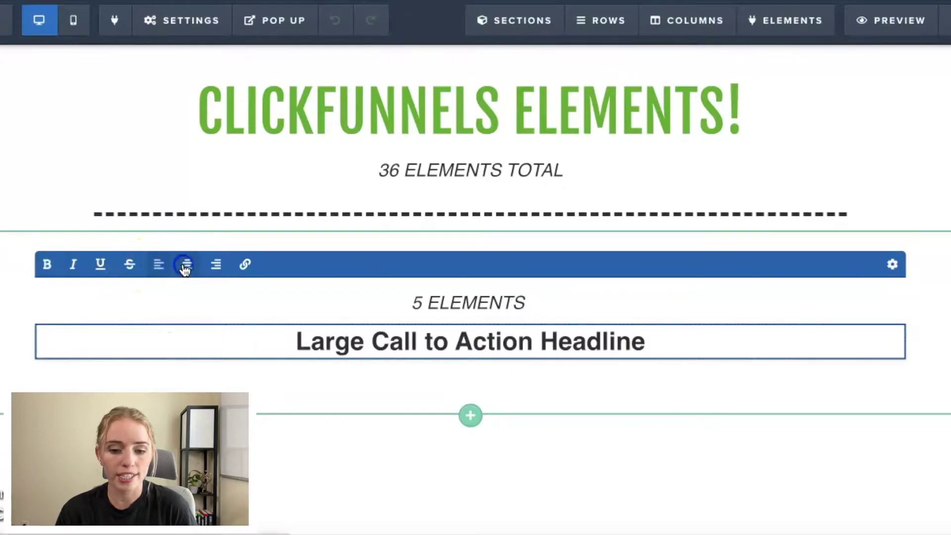
{"action": "left_click", "coordinate": [216, 266]}
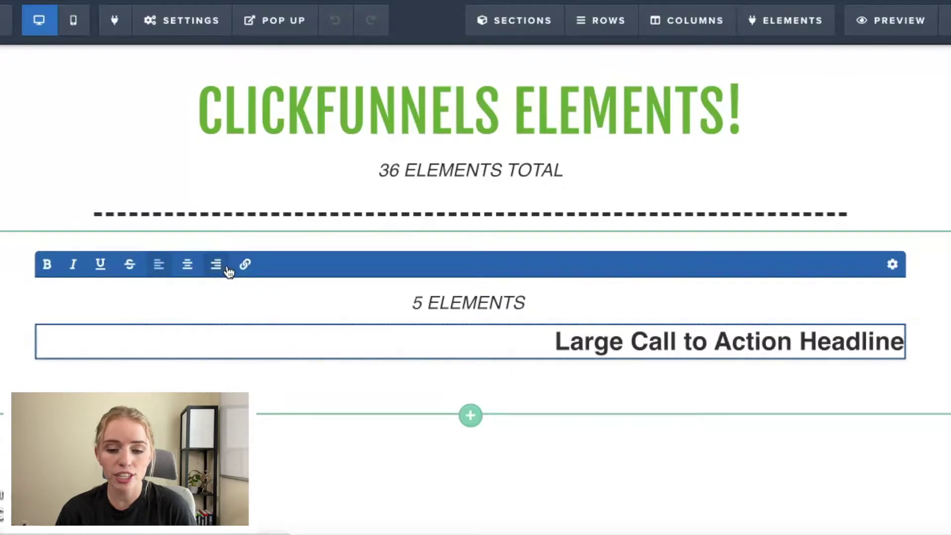
{"action": "left_click", "coordinate": [186, 266]}
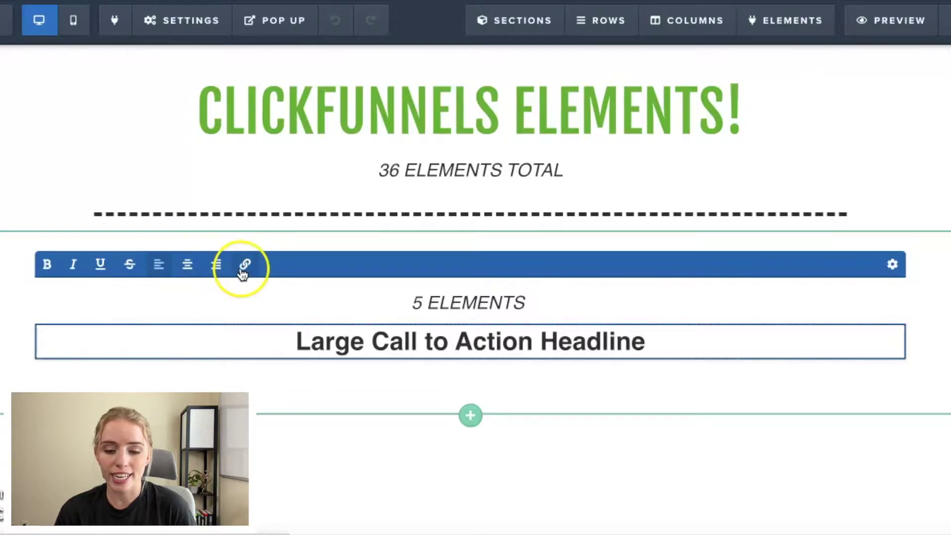
- Turn the whole headline text into a link, clear its link URL and finish editing the headline
{"action": "triple_click", "coordinate": [299, 342]}
{"action": "left_click", "coordinate": [246, 266]}
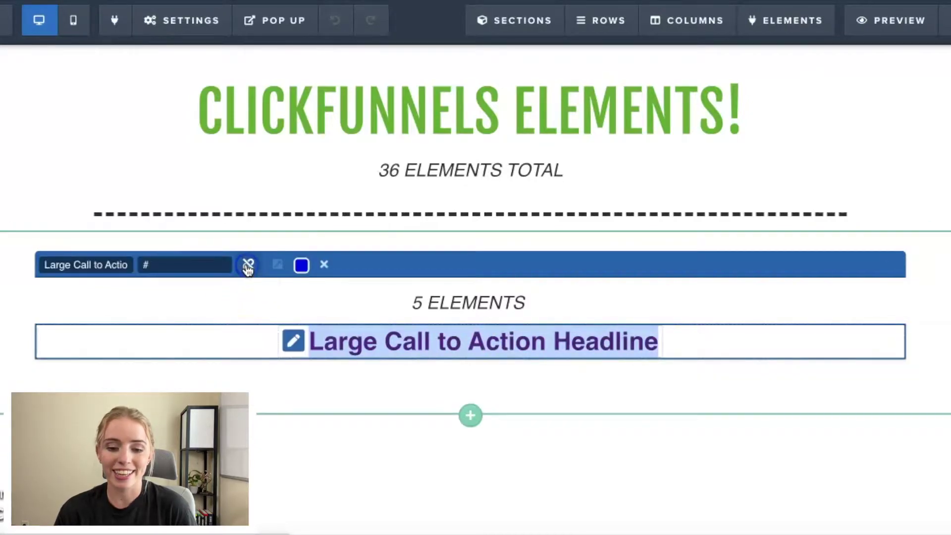
{"action": "left_click", "coordinate": [152, 265]}
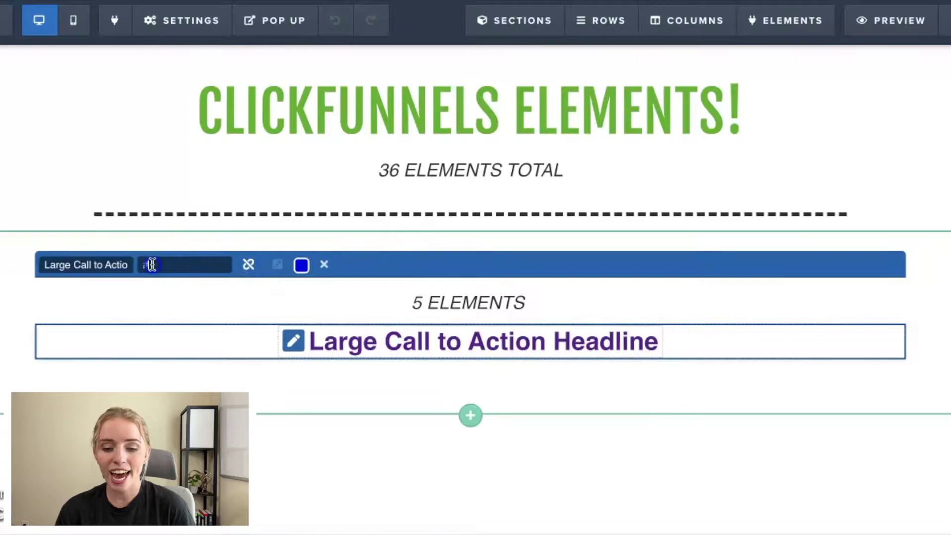
{"action": "left_click_drag", "start_coordinate": [152, 265], "coordinate": [225, 265]}
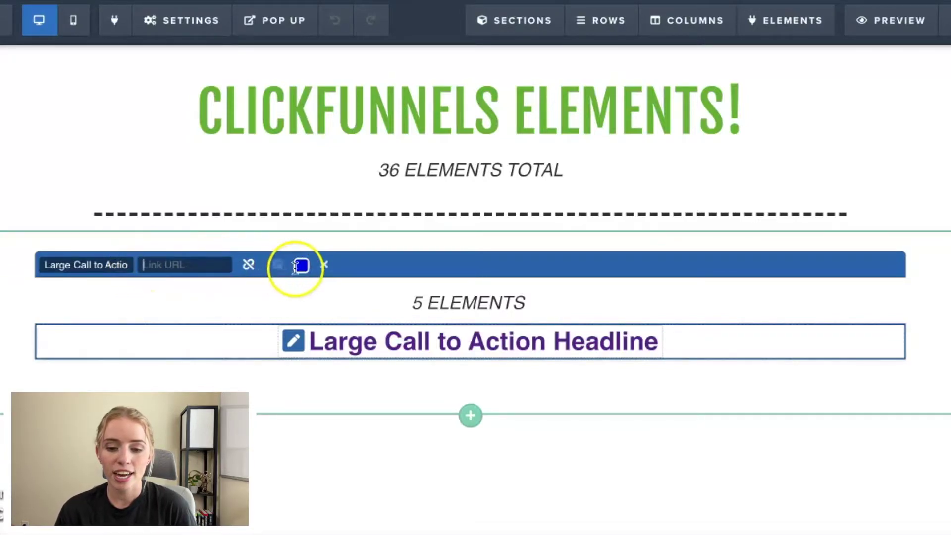
{"action": "left_click", "coordinate": [312, 277]}
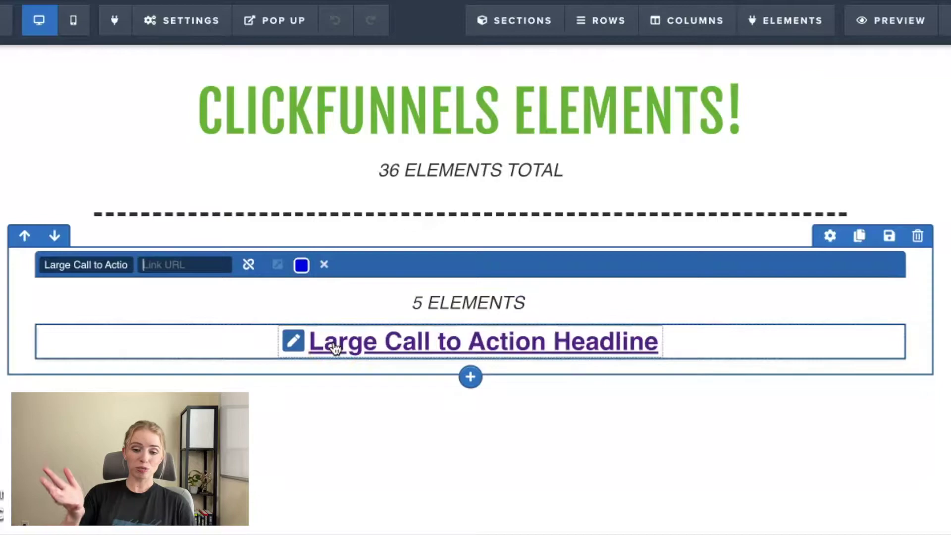
{"action": "left_click", "coordinate": [328, 264]}
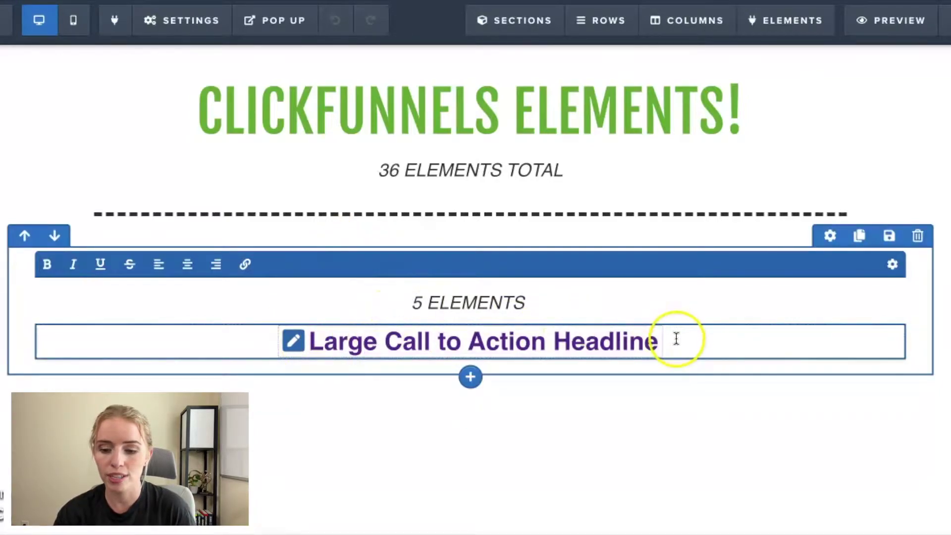
{"action": "left_click", "coordinate": [696, 406]}
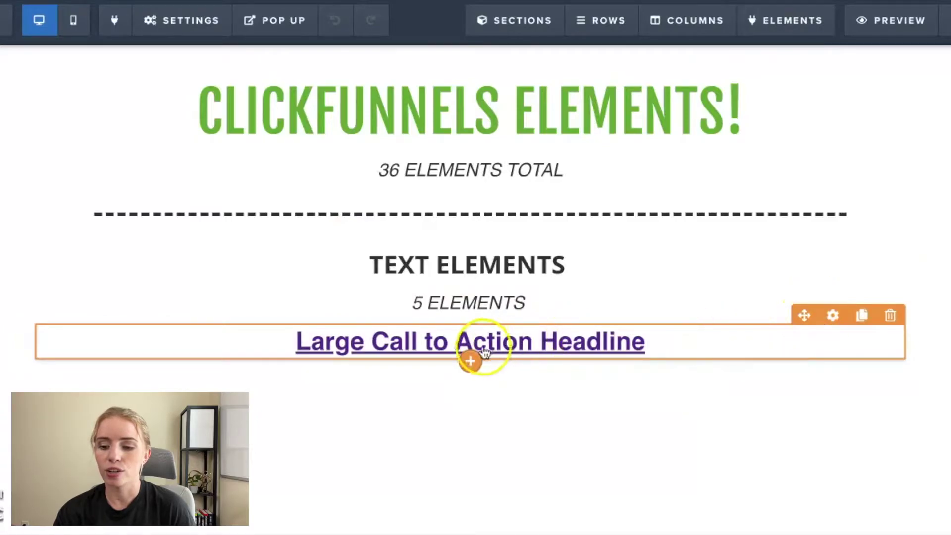
- Add a new Headline element below the linked headline and delete the linked one
{"action": "left_click", "coordinate": [470, 361]}
{"action": "left_click", "coordinate": [742, 208]}
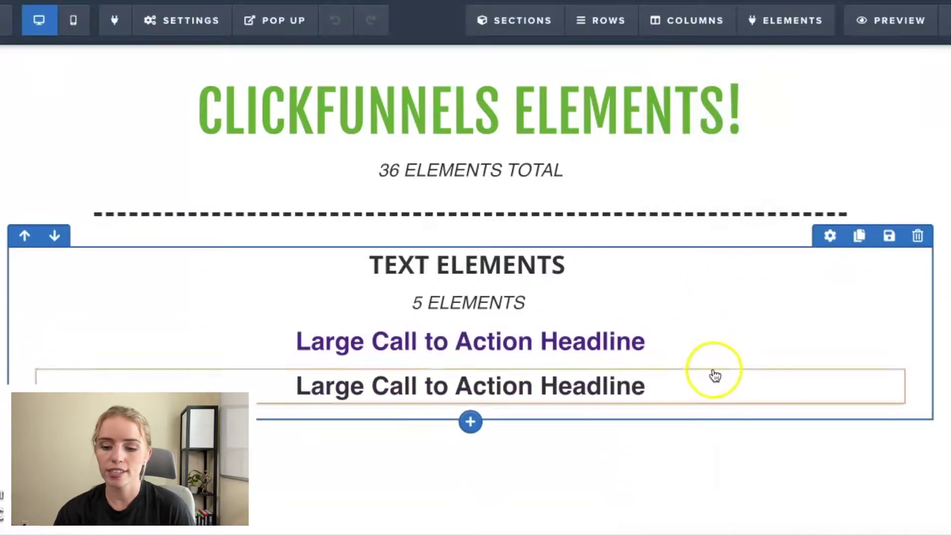
{"action": "left_click", "coordinate": [891, 316]}
{"action": "left_click", "coordinate": [626, 45]}
- Toggle bold off and back on for the full text of the Large Call to Action Headline
{"action": "left_click", "coordinate": [461, 350]}
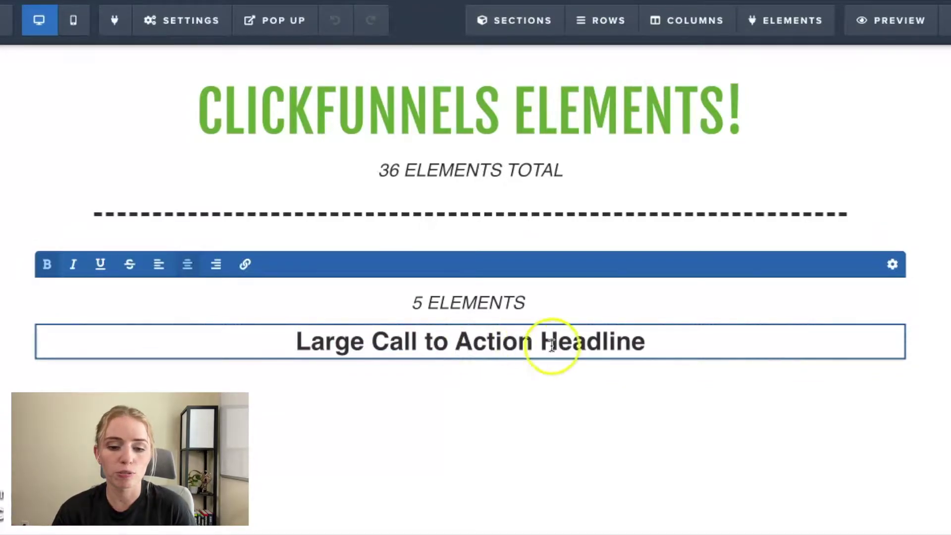
{"action": "left_click_drag", "start_coordinate": [662, 344], "coordinate": [246, 345]}
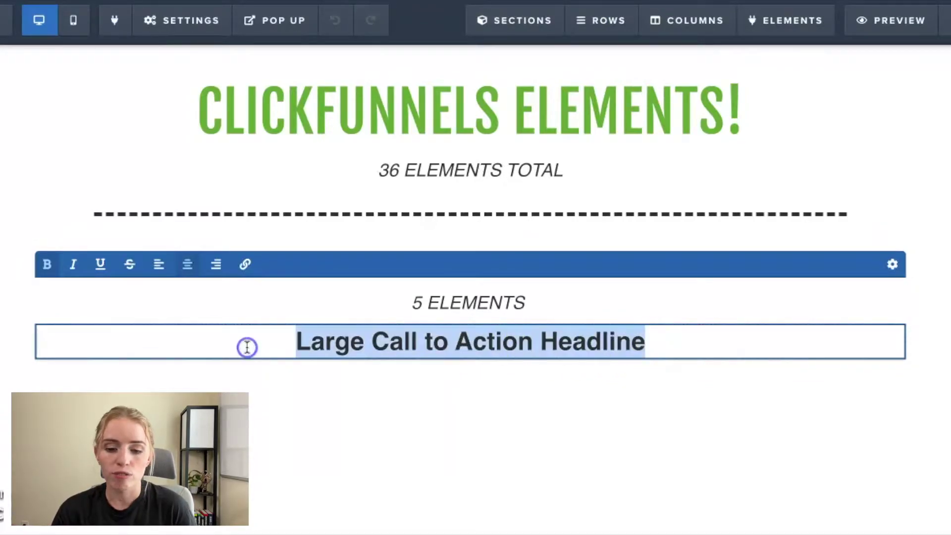
{"action": "left_click", "coordinate": [47, 272]}
{"action": "left_click", "coordinate": [47, 273]}
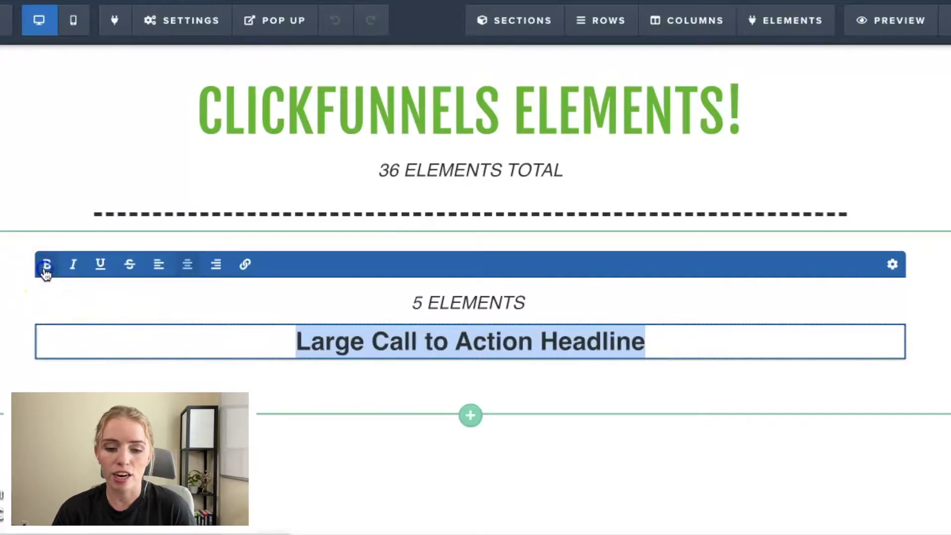
- Increase the top margin of the Large Call to Action Headline in its element settings
{"action": "left_click", "coordinate": [762, 317]}
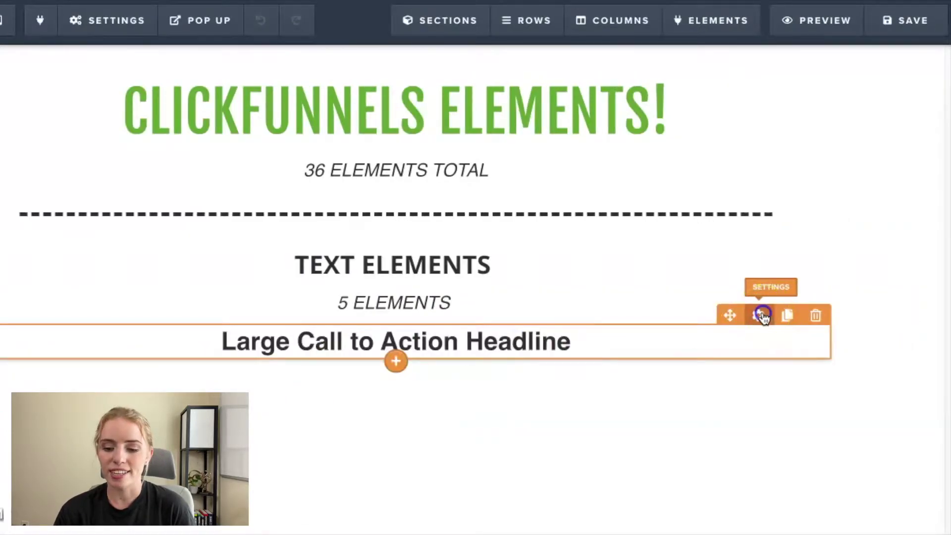
{"action": "left_click", "coordinate": [781, 207]}
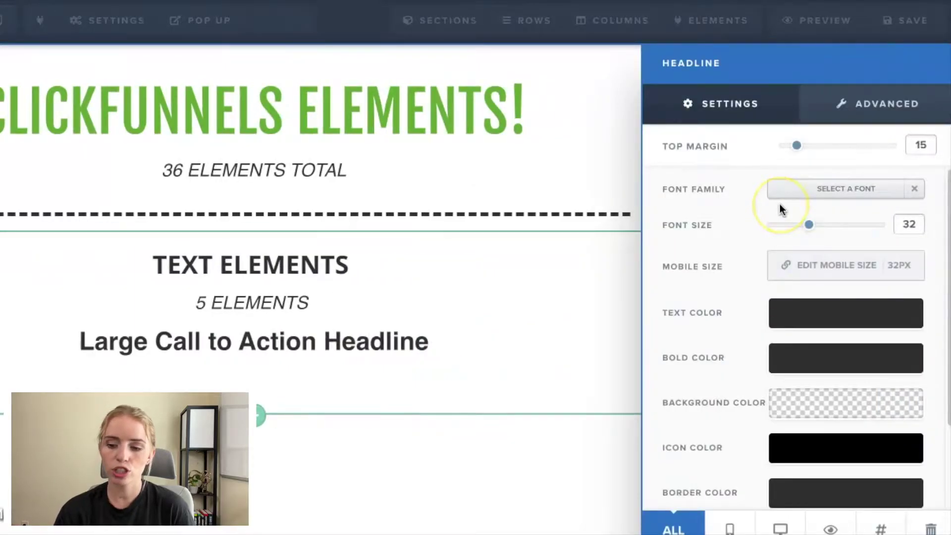
{"action": "left_click_drag", "start_coordinate": [796, 145], "coordinate": [835, 153]}
- Browse the font choices for the headline, including the categorized fonts and the full Google Fonts list, without selecting one
{"action": "left_click", "coordinate": [843, 189]}
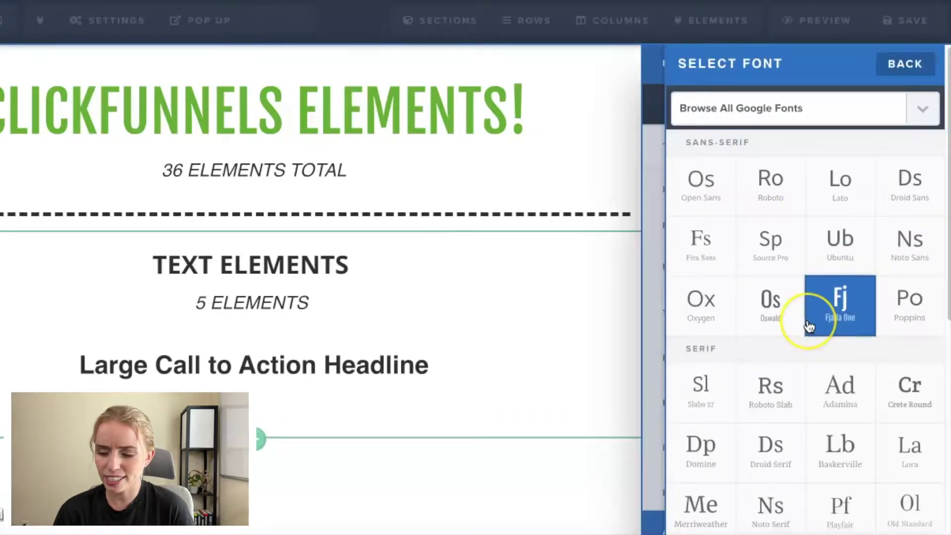
{"action": "scroll", "coordinate": [810, 327], "scroll_direction": "down", "scroll_amount": 10}
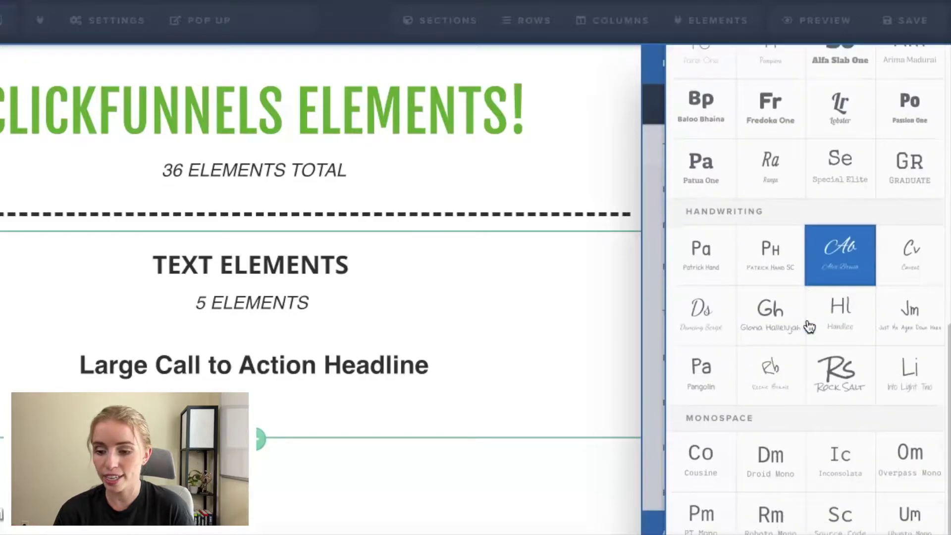
{"action": "scroll", "coordinate": [809, 327], "scroll_direction": "up", "scroll_amount": 10}
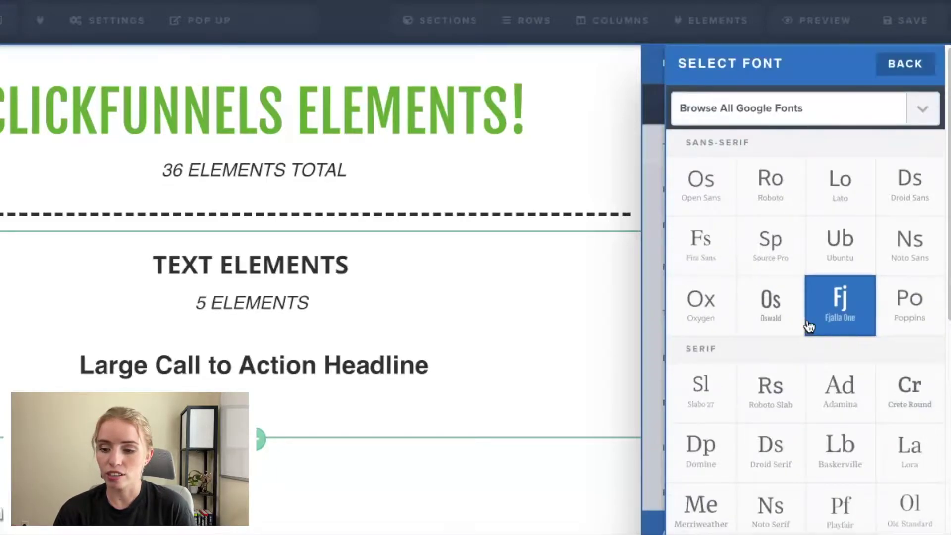
{"action": "left_click", "coordinate": [924, 110]}
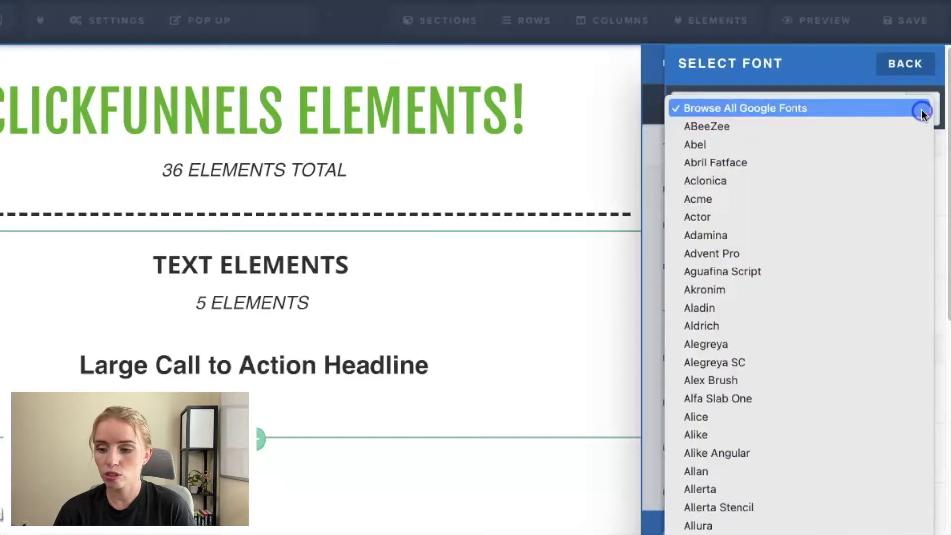
{"action": "scroll", "coordinate": [905, 341], "scroll_direction": "down", "scroll_amount": 15}
{"action": "scroll", "coordinate": [904, 336], "scroll_direction": "down", "scroll_amount": 10}
{"action": "scroll", "coordinate": [903, 336], "scroll_direction": "up", "scroll_amount": 20}
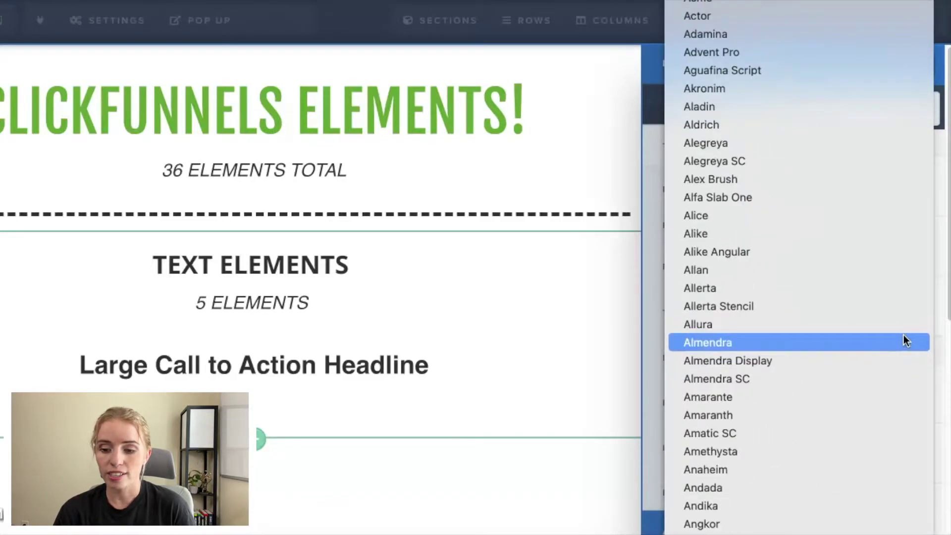
{"action": "left_click", "coordinate": [810, 36]}
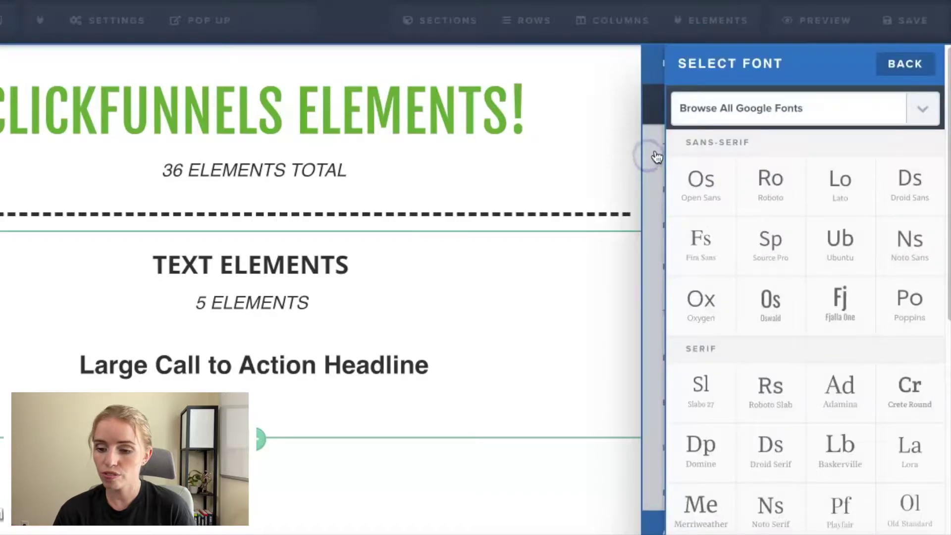
- Leave the font selection and increase the Large Call to Action Headline's font size to 60
{"action": "left_click", "coordinate": [905, 64]}
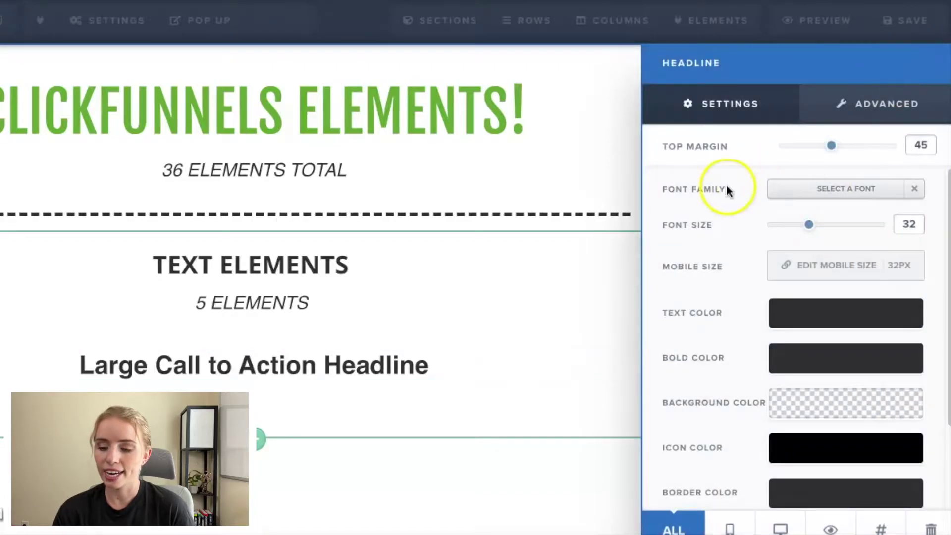
{"action": "left_click_drag", "start_coordinate": [809, 225], "coordinate": [835, 235]}
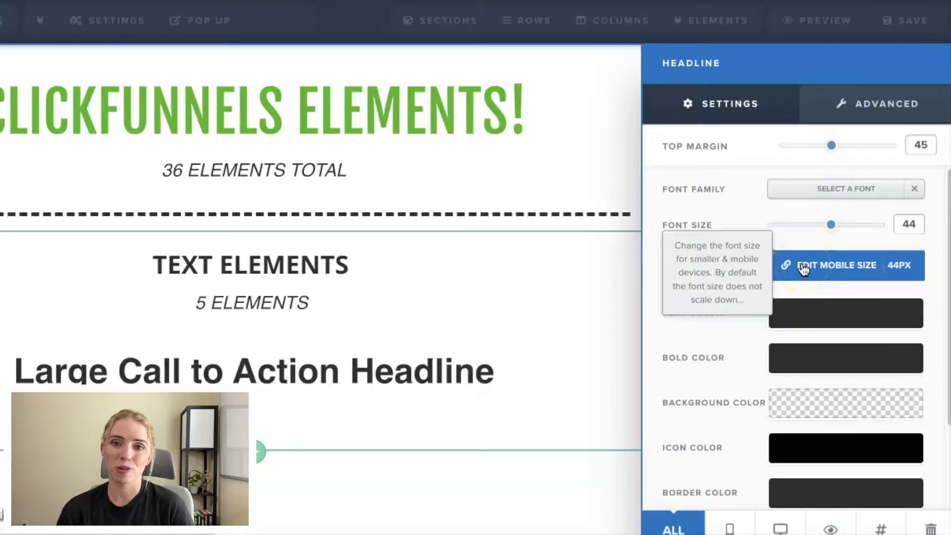
{"action": "left_click_drag", "start_coordinate": [832, 224], "coordinate": [864, 230]}
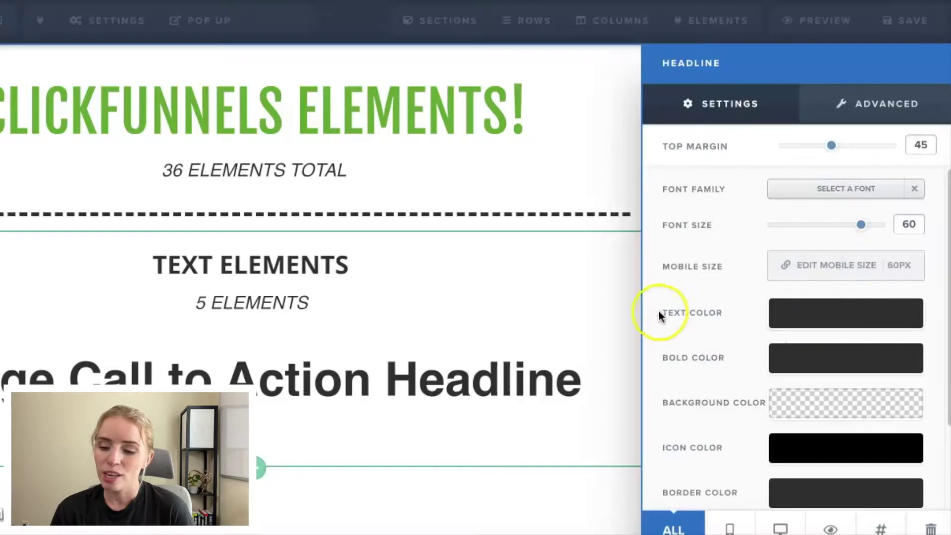
- Change the headline's text color to the teal conversion color #42b99f
{"action": "left_click", "coordinate": [805, 321]}
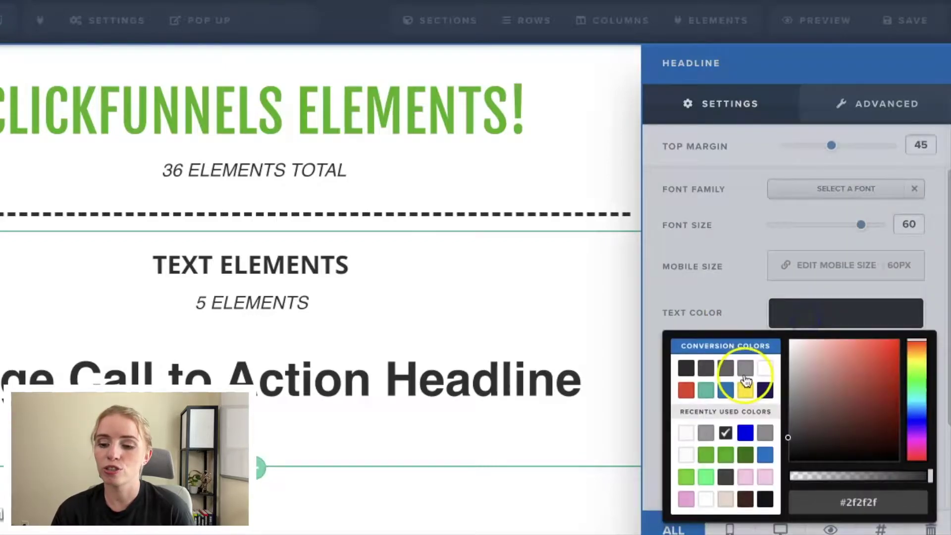
{"action": "left_click", "coordinate": [706, 390]}
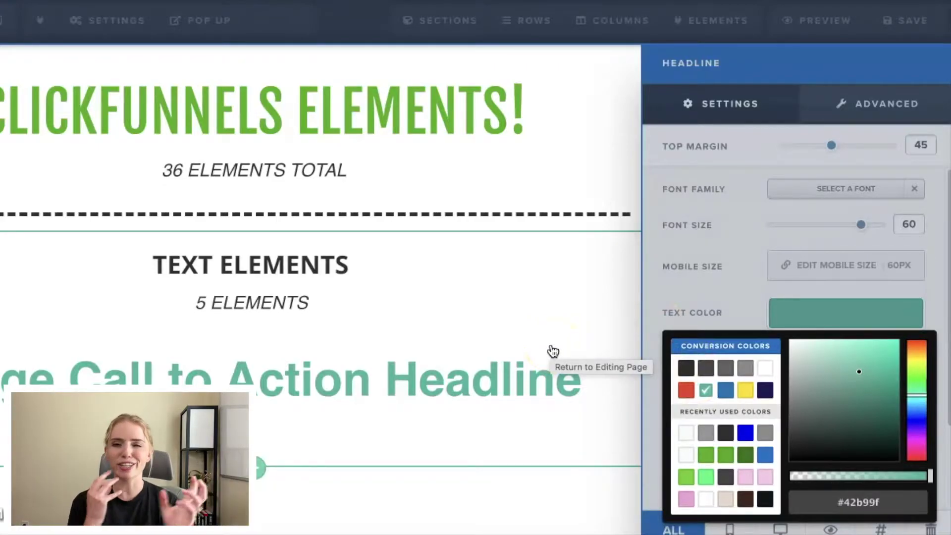
{"action": "left_click", "coordinate": [553, 351]}
- Remove bold from "Large Call to Action" in the headline, keeping only the word "Headline" bold
{"action": "left_click", "coordinate": [716, 388]}
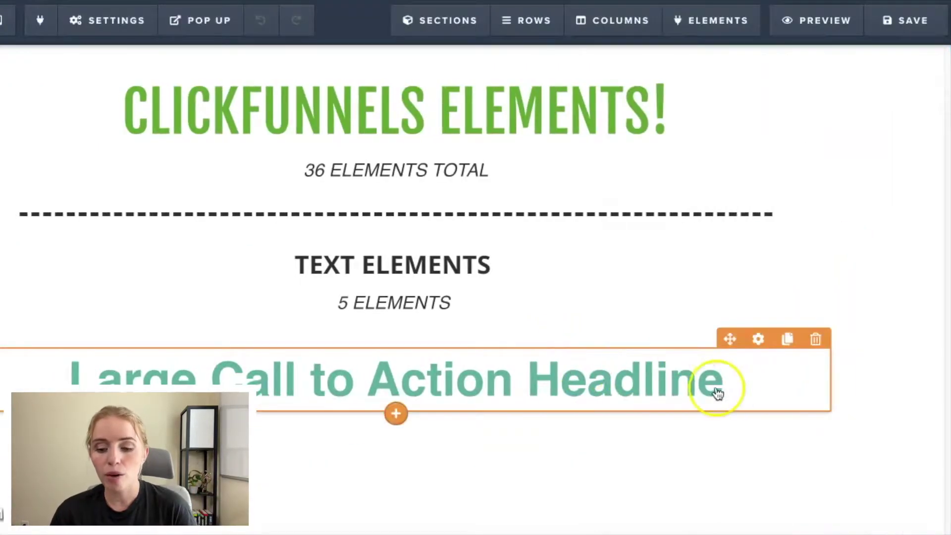
{"action": "left_click_drag", "start_coordinate": [727, 389], "coordinate": [8, 381]}
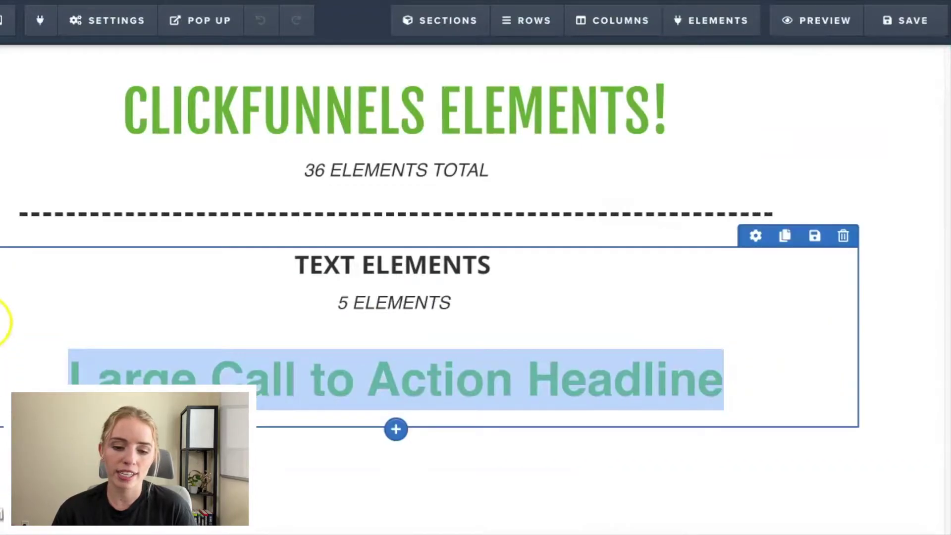
{"action": "left_click", "coordinate": [590, 379]}
{"action": "left_click", "coordinate": [605, 392]}
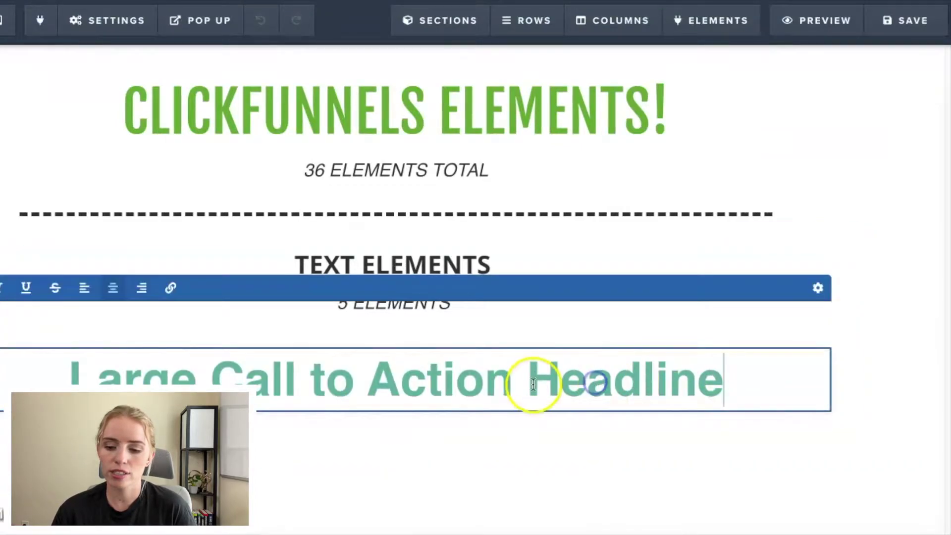
{"action": "left_click_drag", "start_coordinate": [513, 380], "coordinate": [35, 375]}
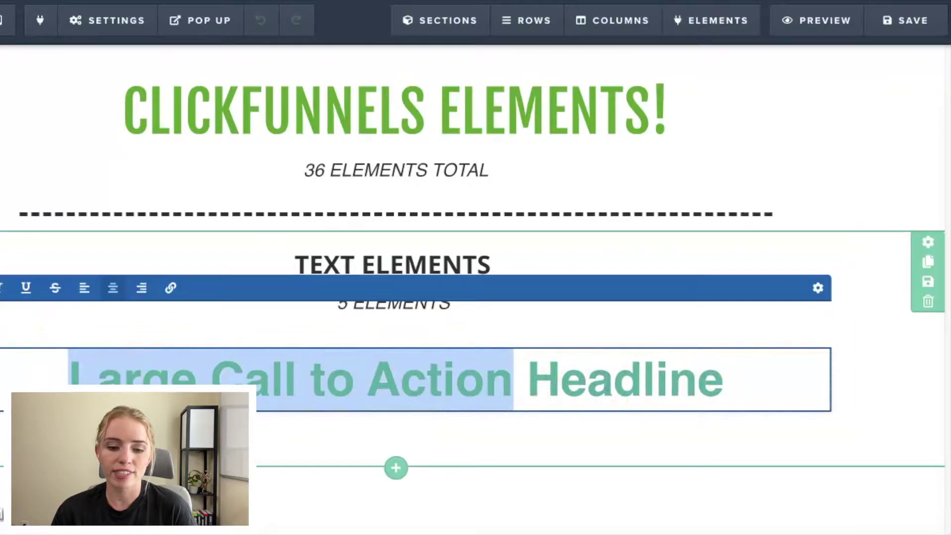
{"action": "left_click", "coordinate": [754, 384]}
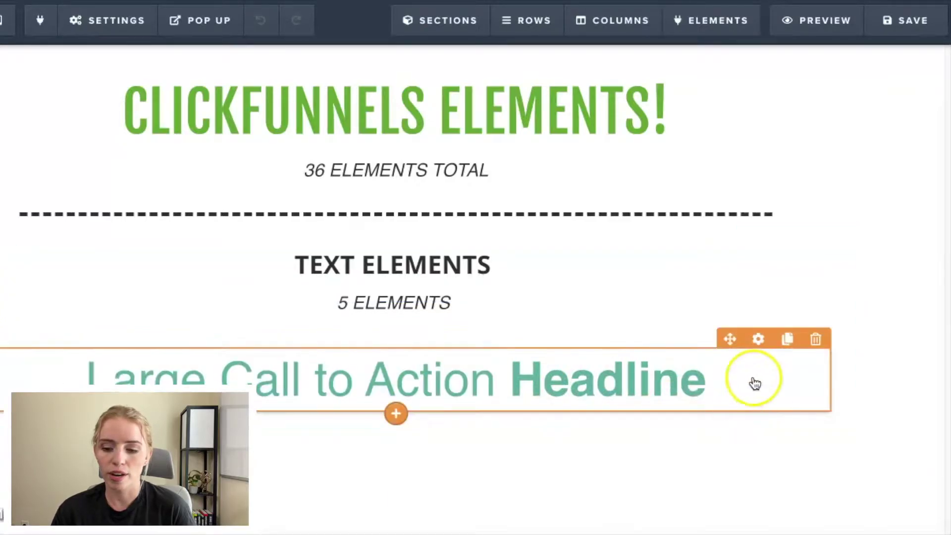
- Set the headline's text color to the dark conversion color #2d2d2d in its element settings
{"action": "left_click", "coordinate": [759, 340]}
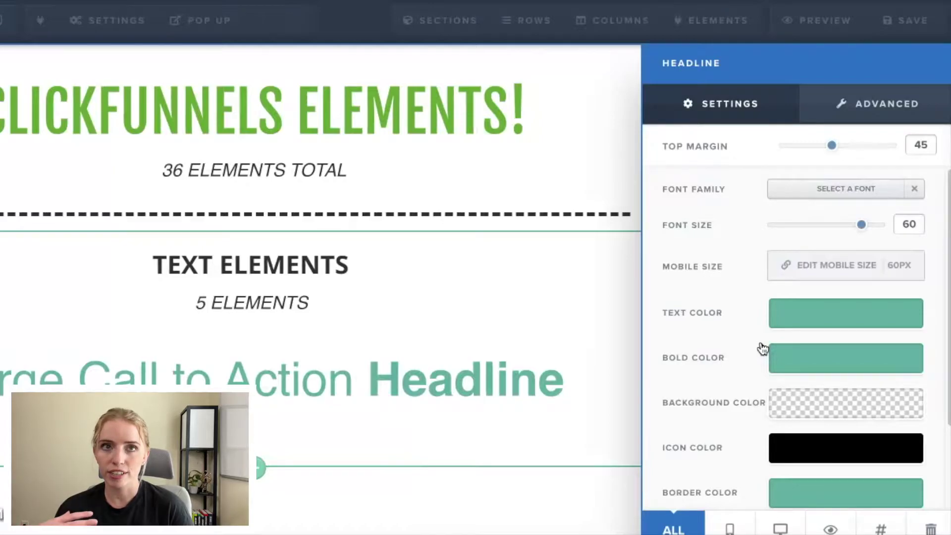
{"action": "left_click", "coordinate": [915, 284]}
{"action": "left_click", "coordinate": [839, 318]}
{"action": "left_click", "coordinate": [684, 365]}
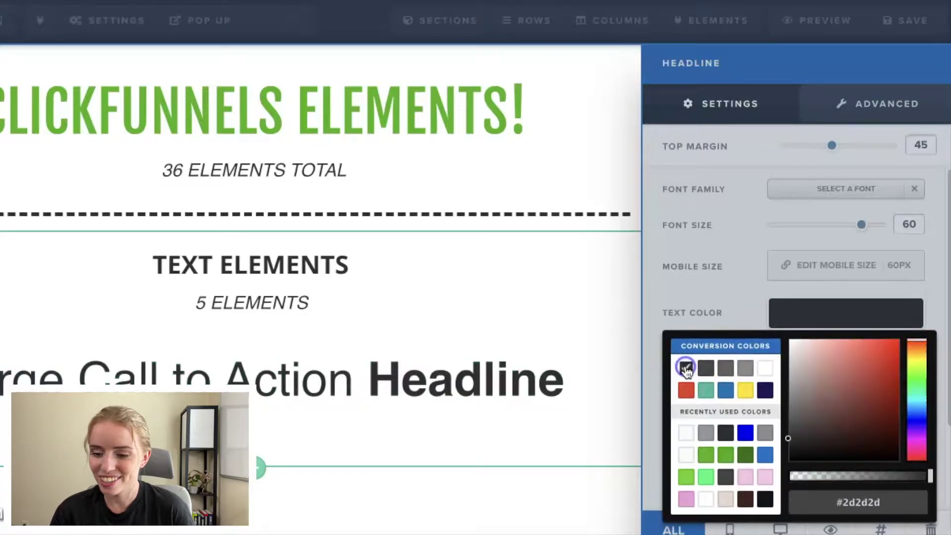
{"action": "left_click", "coordinate": [635, 343]}
- Set the headline's bold color to teal #42b99f in its element settings
{"action": "left_click", "coordinate": [743, 382]}
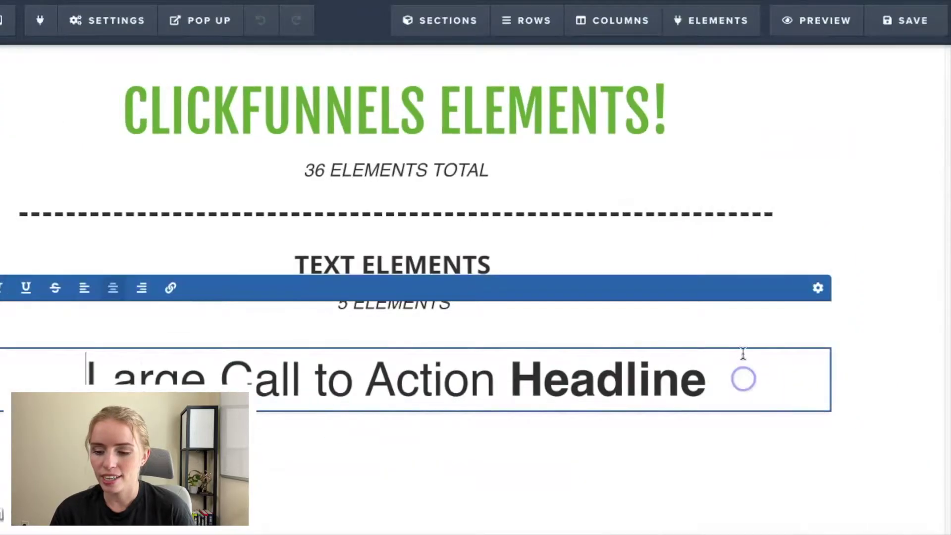
{"action": "left_click", "coordinate": [854, 384]}
{"action": "left_click", "coordinate": [760, 338]}
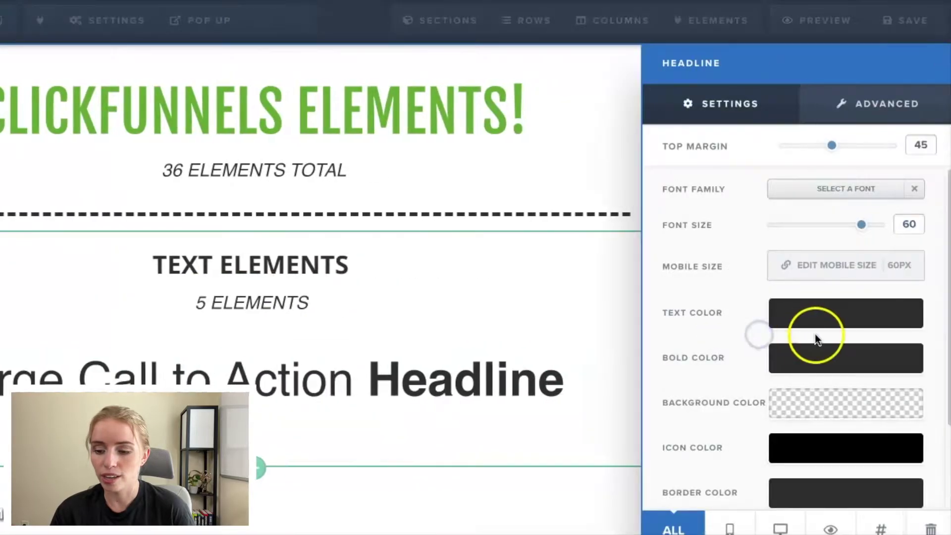
{"action": "left_click", "coordinate": [820, 360]}
{"action": "left_click", "coordinate": [710, 210]}
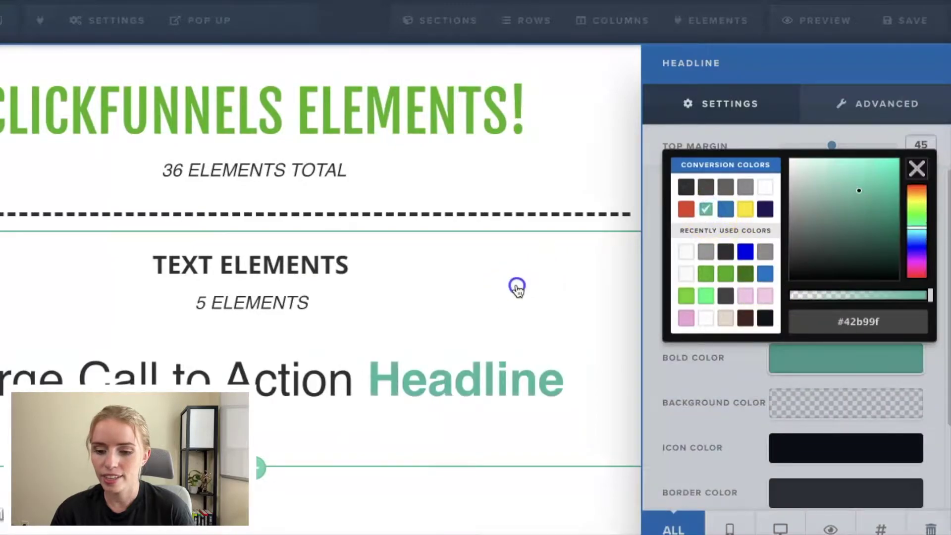
{"action": "left_click", "coordinate": [517, 289]}
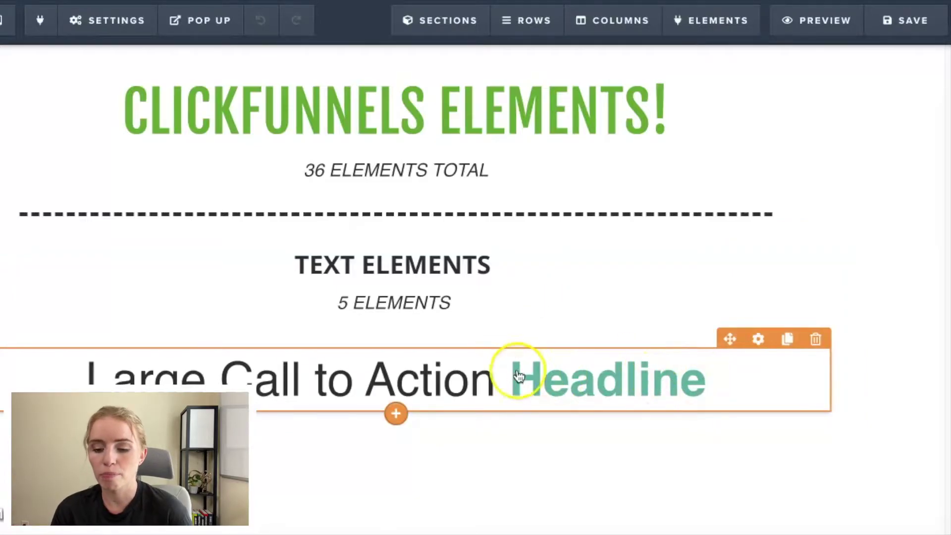
- Try a green #48b605 background color on the headline and reduce it to fully transparent
{"action": "left_click", "coordinate": [756, 342]}
{"action": "scroll", "coordinate": [808, 377], "scroll_direction": "down", "scroll_amount": 1}
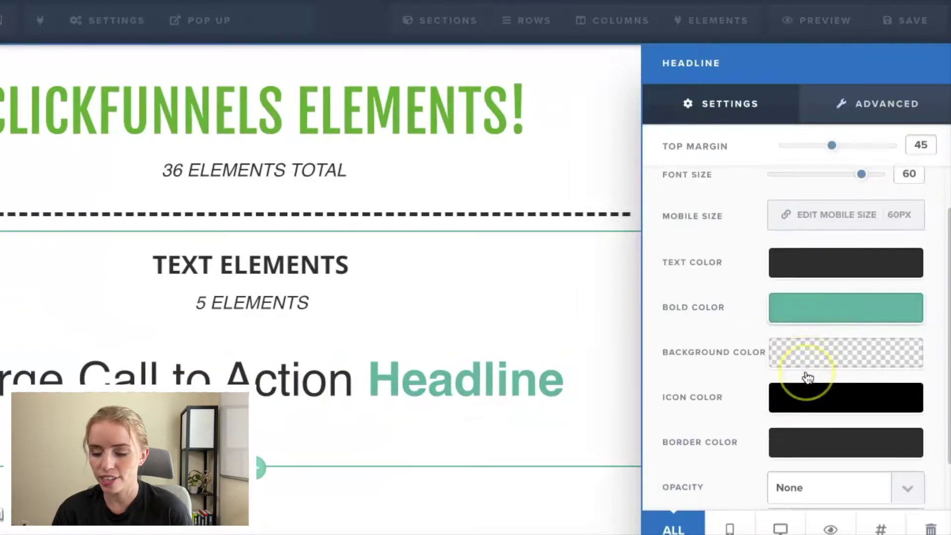
{"action": "left_click", "coordinate": [808, 349]}
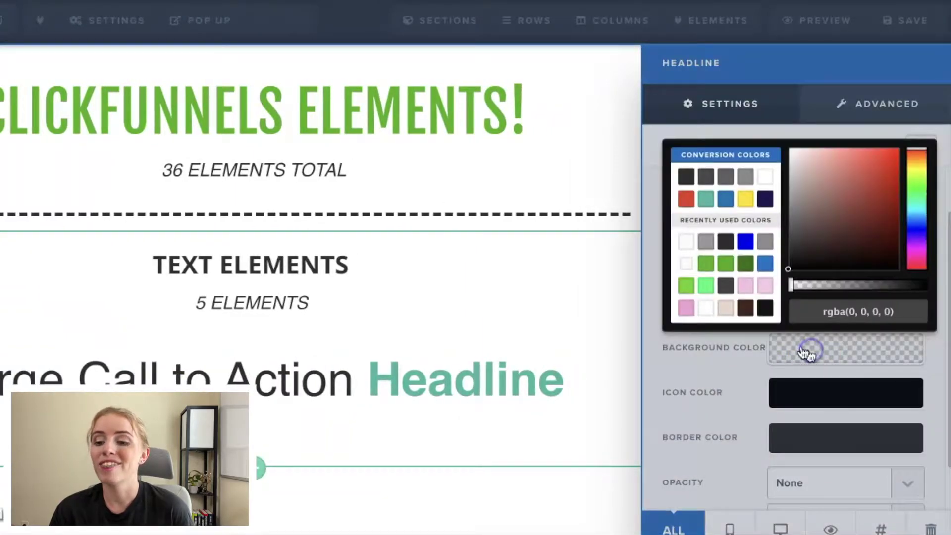
{"action": "left_click", "coordinate": [708, 264]}
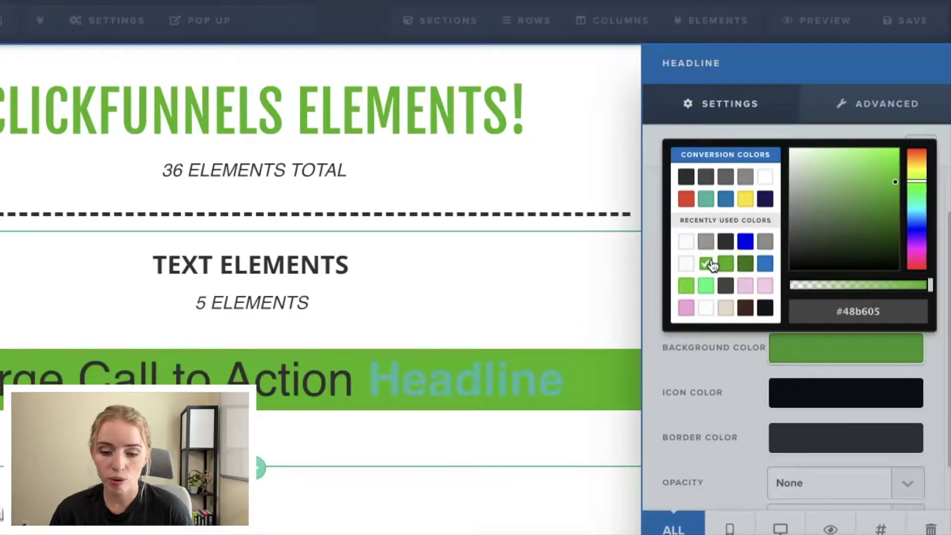
{"action": "left_click_drag", "start_coordinate": [928, 282], "coordinate": [673, 287]}
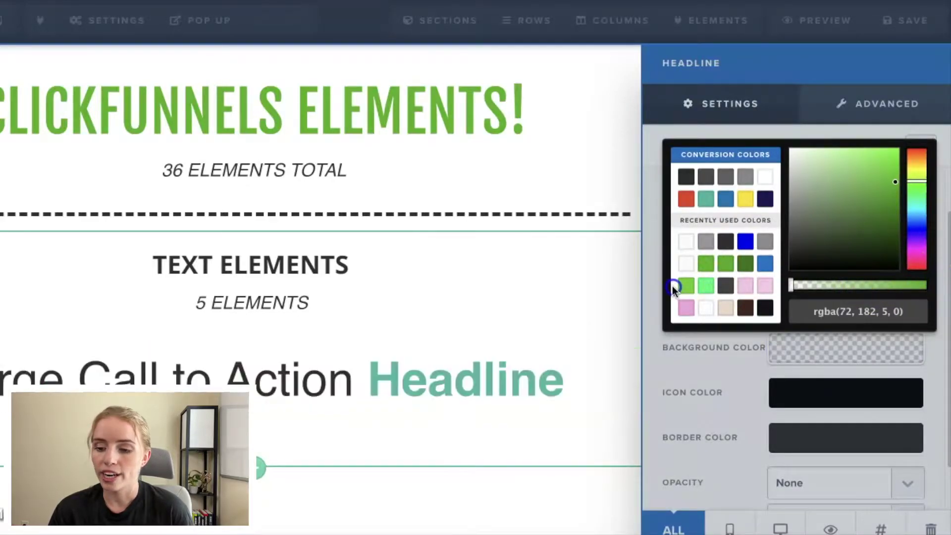
{"action": "left_click", "coordinate": [680, 373]}
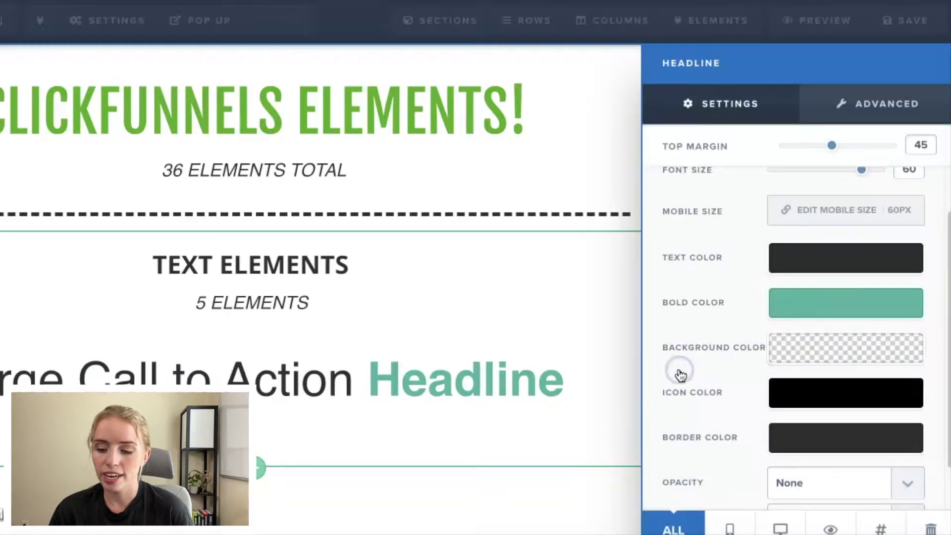
- Try the Half Fade and Heavy Fade opacity options on the headline and return the opacity to None
{"action": "scroll", "coordinate": [681, 375], "scroll_direction": "down", "scroll_amount": 2}
{"action": "left_click", "coordinate": [818, 345]}
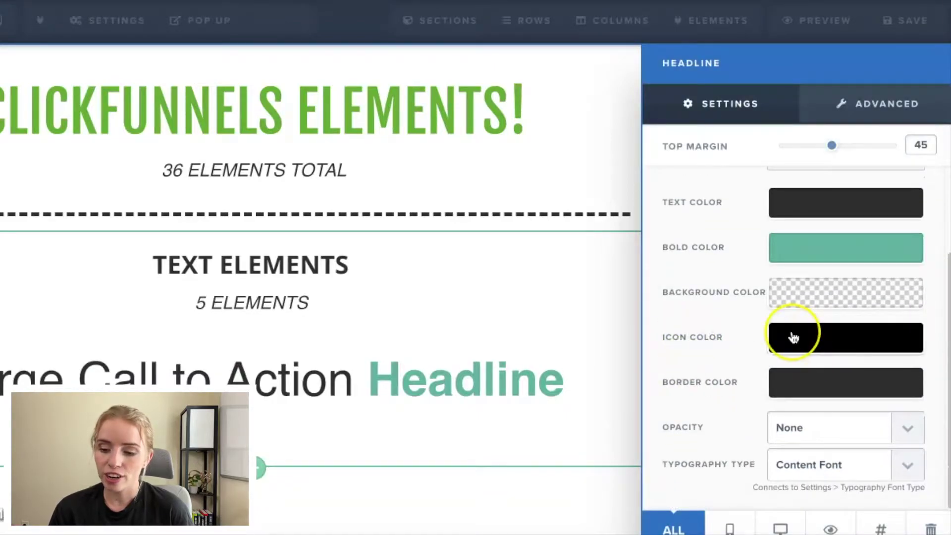
{"action": "left_click", "coordinate": [81, 292]}
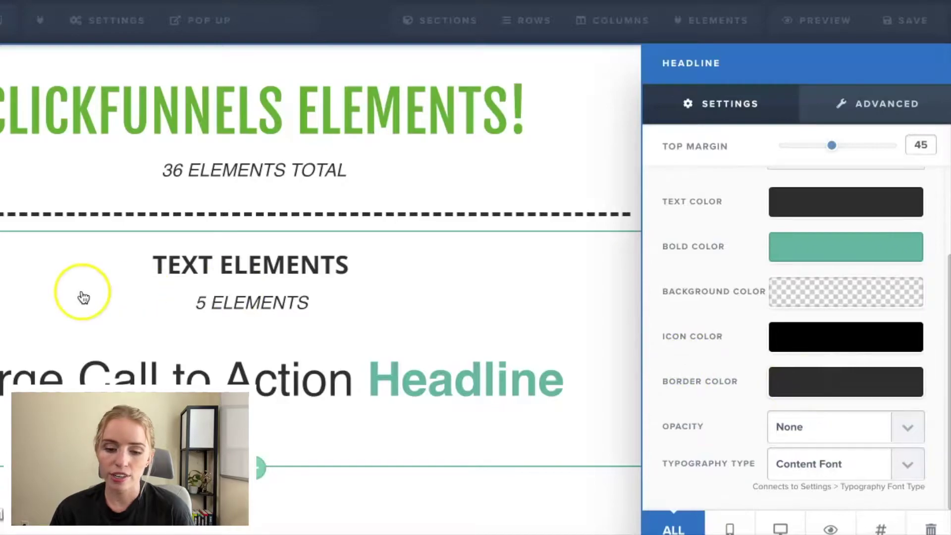
{"action": "left_click", "coordinate": [901, 426]}
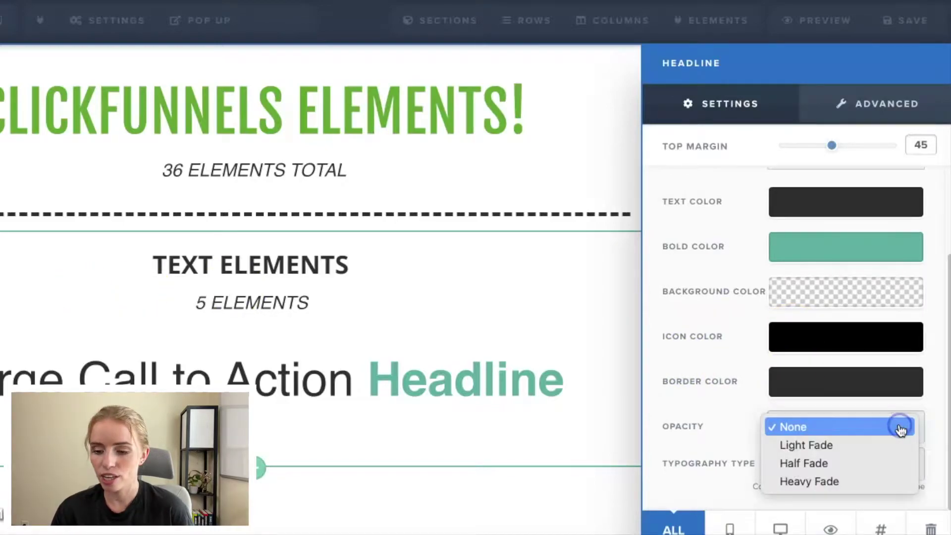
{"action": "left_click", "coordinate": [882, 463]}
{"action": "left_click", "coordinate": [903, 430]}
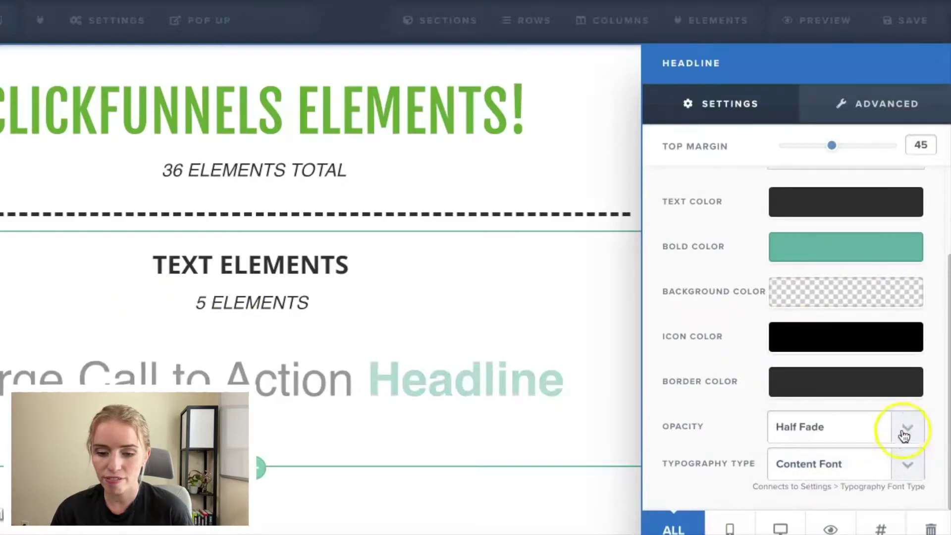
{"action": "left_click", "coordinate": [884, 448]}
{"action": "left_click", "coordinate": [907, 427]}
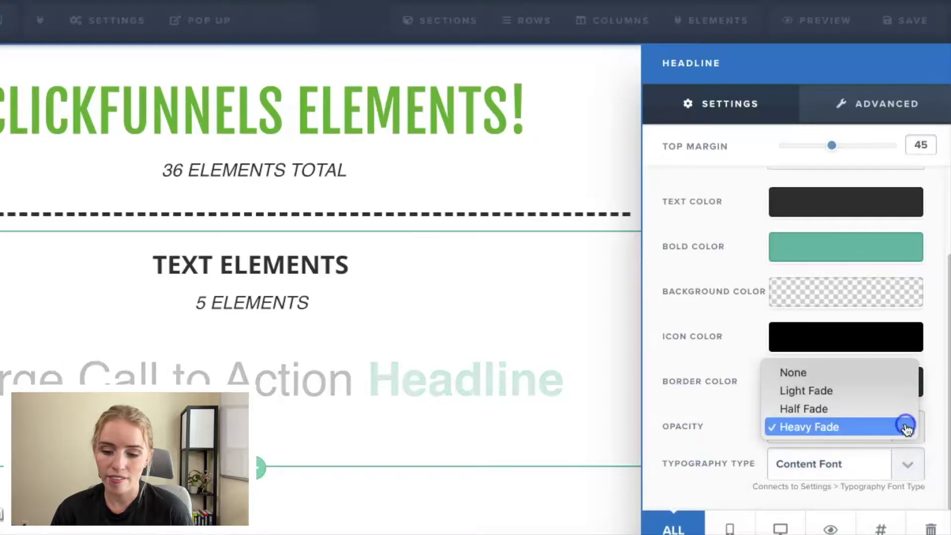
{"action": "left_click", "coordinate": [902, 372]}
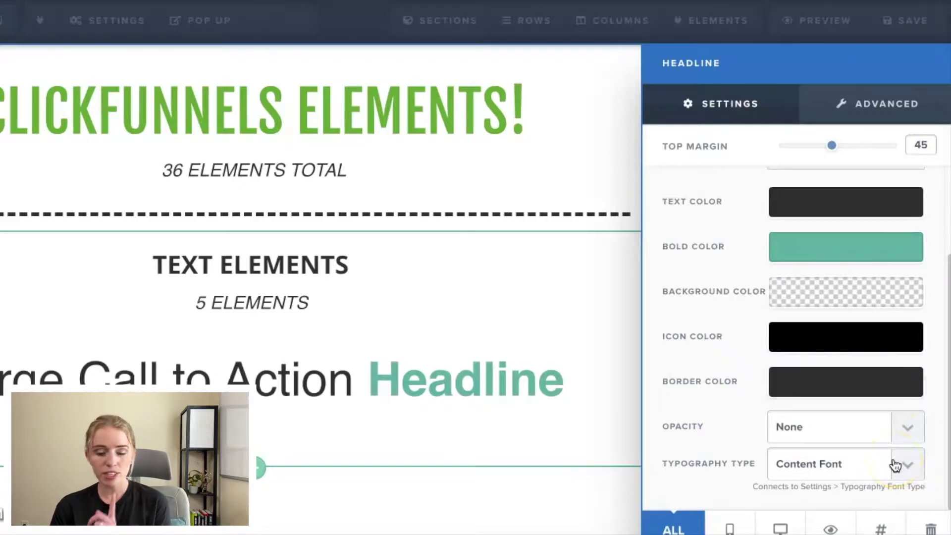
- Examine the page-wide typography settings for content font, headline font, text color and link color without changing them
{"action": "left_click", "coordinate": [435, 206]}
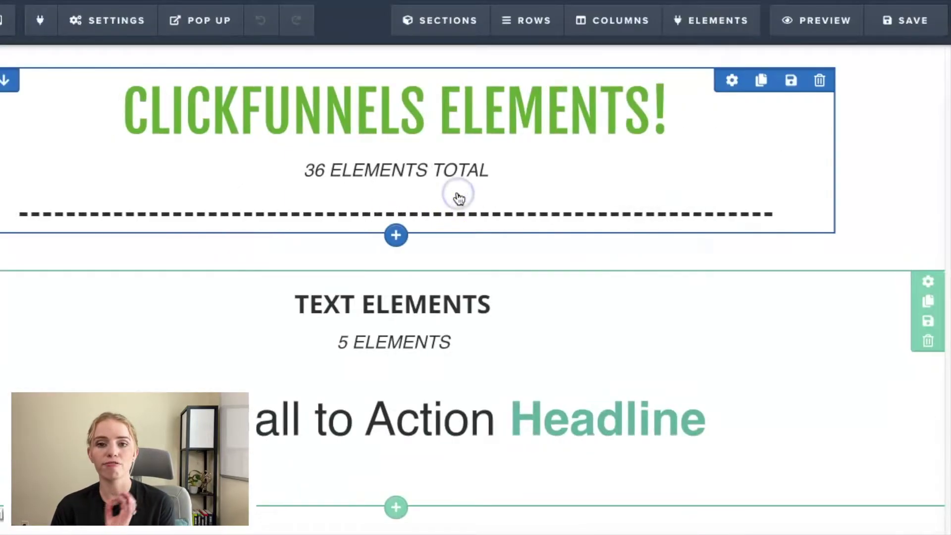
{"action": "left_click", "coordinate": [106, 20]}
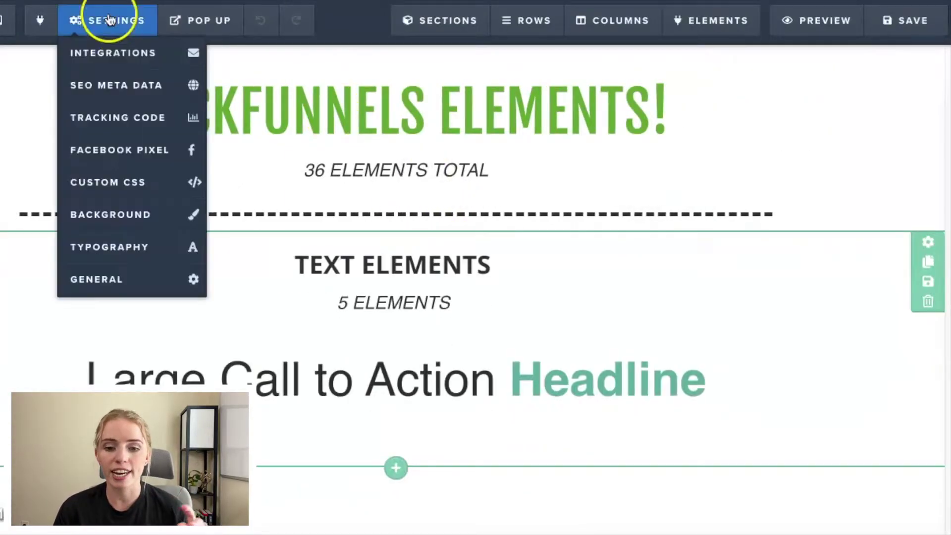
{"action": "left_click", "coordinate": [130, 246]}
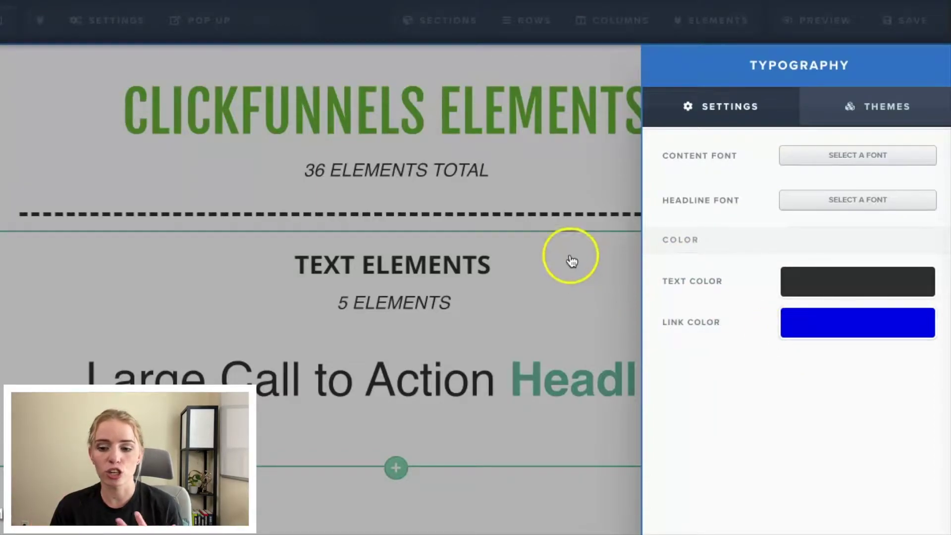
{"action": "left_click", "coordinate": [539, 214]}
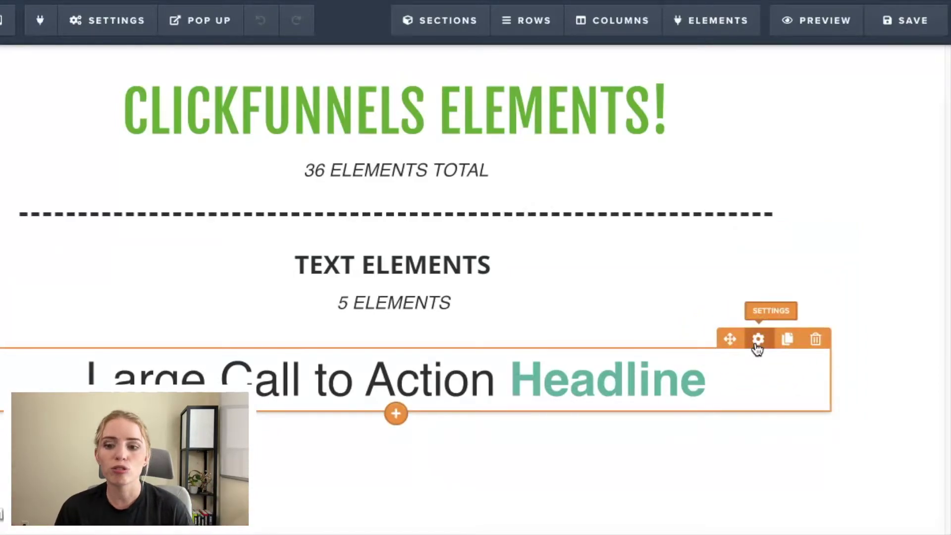
- Examine the typography type choices in the headline's element settings and leave Content Font selected
{"action": "left_click", "coordinate": [758, 342]}
{"action": "scroll", "coordinate": [773, 341], "scroll_direction": "down", "scroll_amount": 2}
{"action": "left_click", "coordinate": [820, 478]}
{"action": "left_click", "coordinate": [906, 465]}
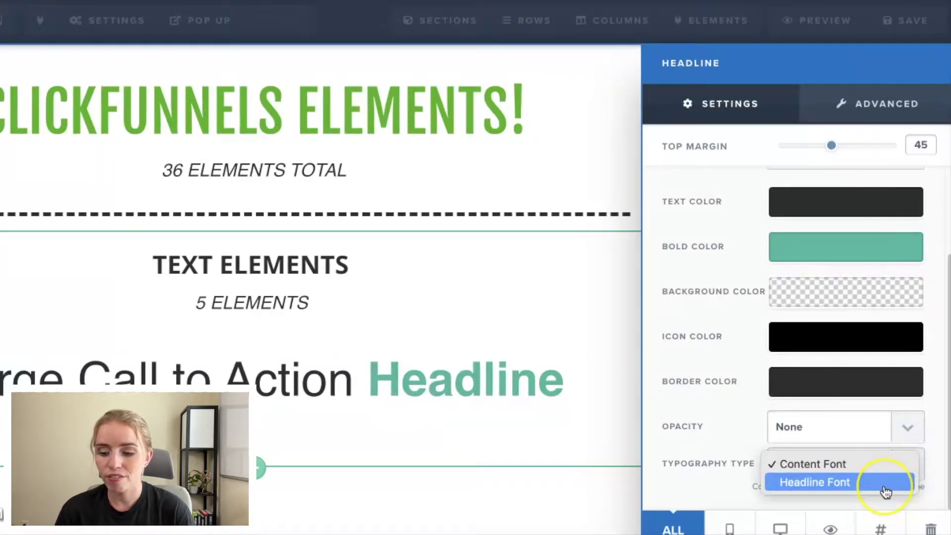
{"action": "left_click", "coordinate": [886, 491]}
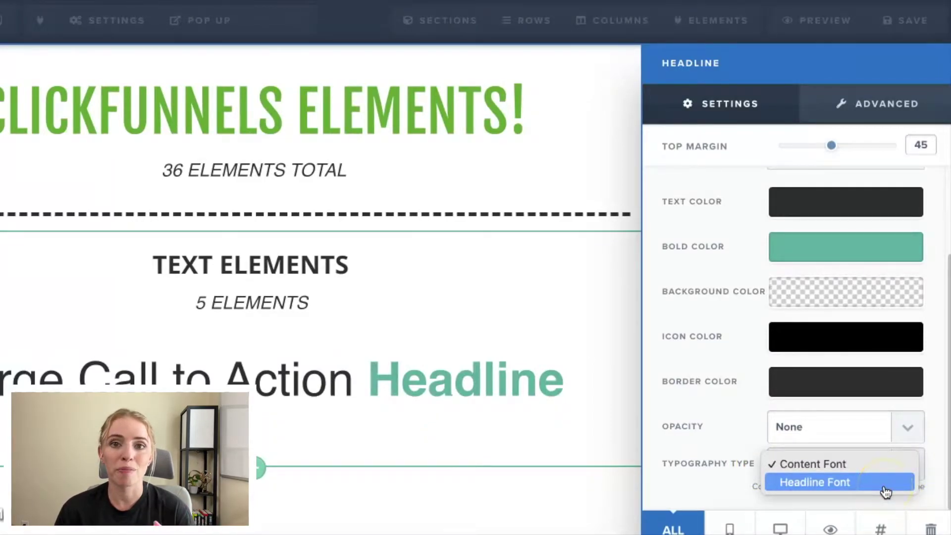
{"action": "left_click", "coordinate": [672, 209]}
- In the headline's advanced styles, try line heights of 0.7em and 1.3em and settle on 1.4em
{"action": "scroll", "coordinate": [716, 195], "scroll_direction": "up", "scroll_amount": 2}
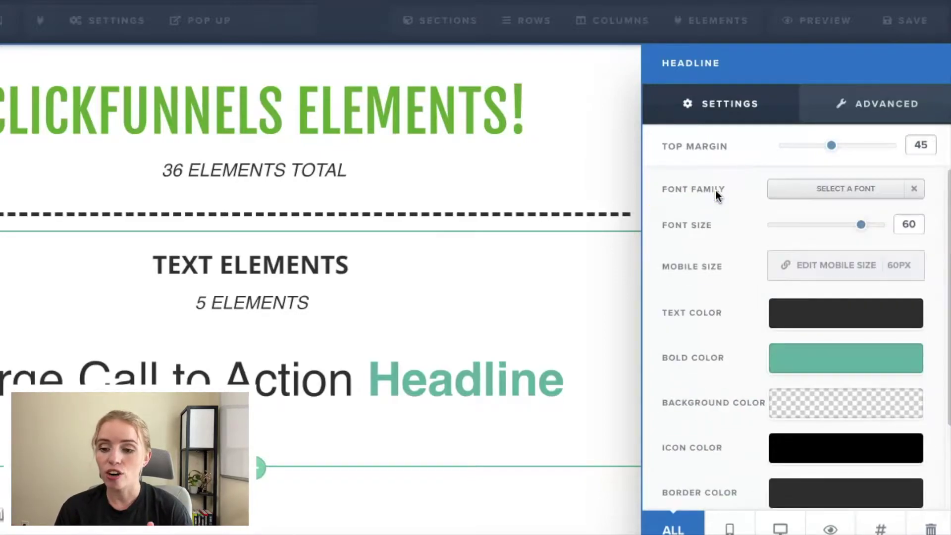
{"action": "left_click", "coordinate": [836, 107]}
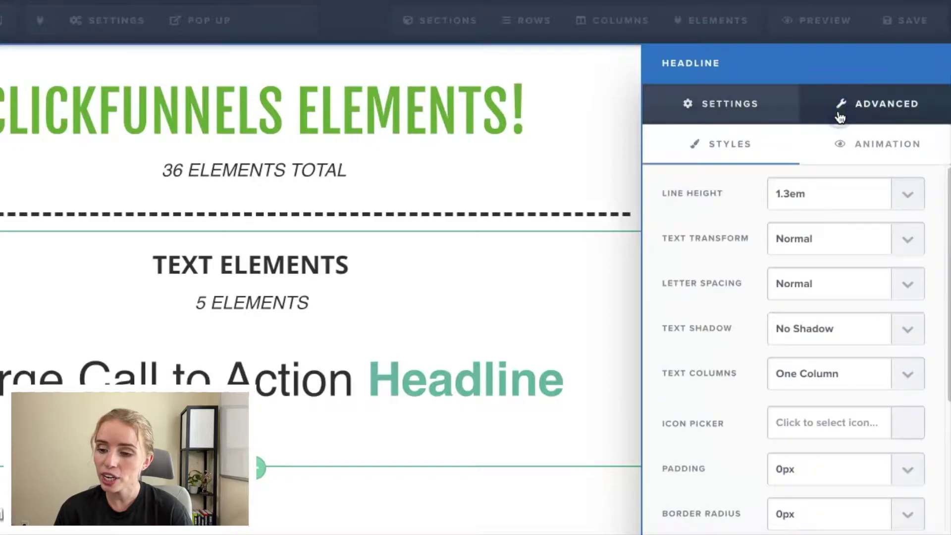
{"action": "left_click", "coordinate": [719, 121]}
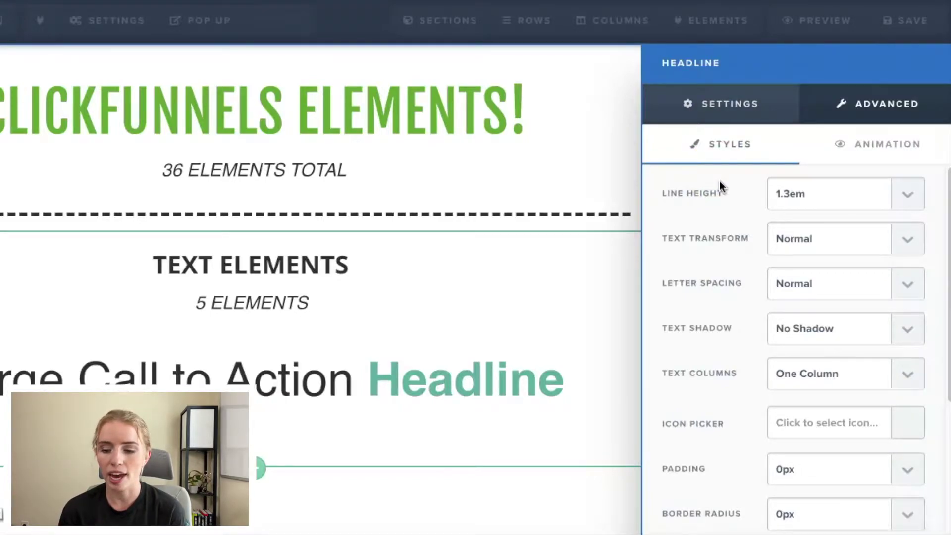
{"action": "left_click", "coordinate": [909, 195]}
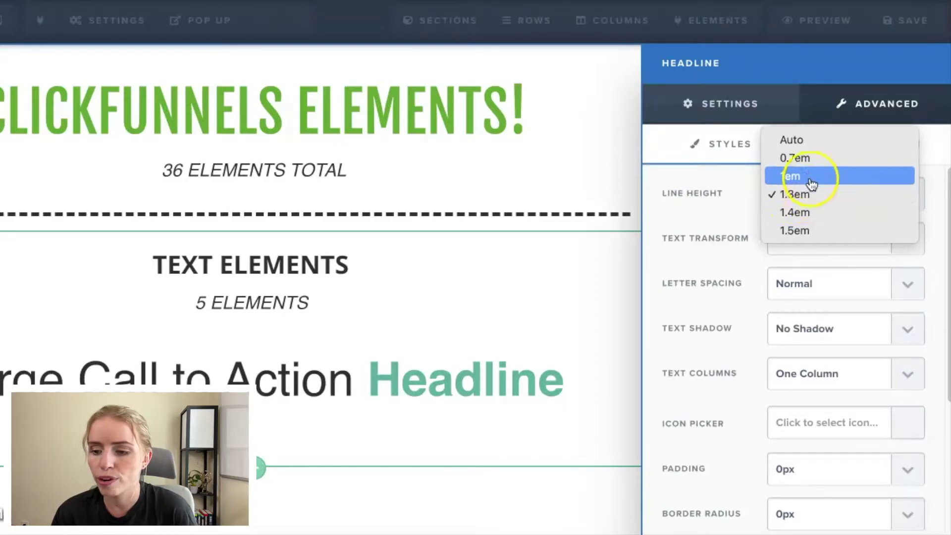
{"action": "left_click", "coordinate": [808, 157]}
{"action": "left_click", "coordinate": [909, 213]}
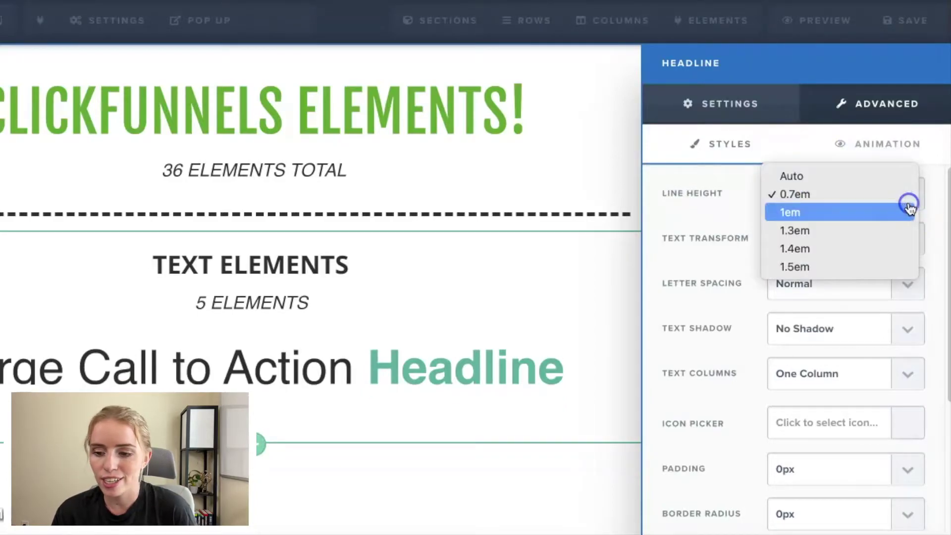
{"action": "left_click", "coordinate": [876, 232]}
{"action": "left_click", "coordinate": [907, 207]}
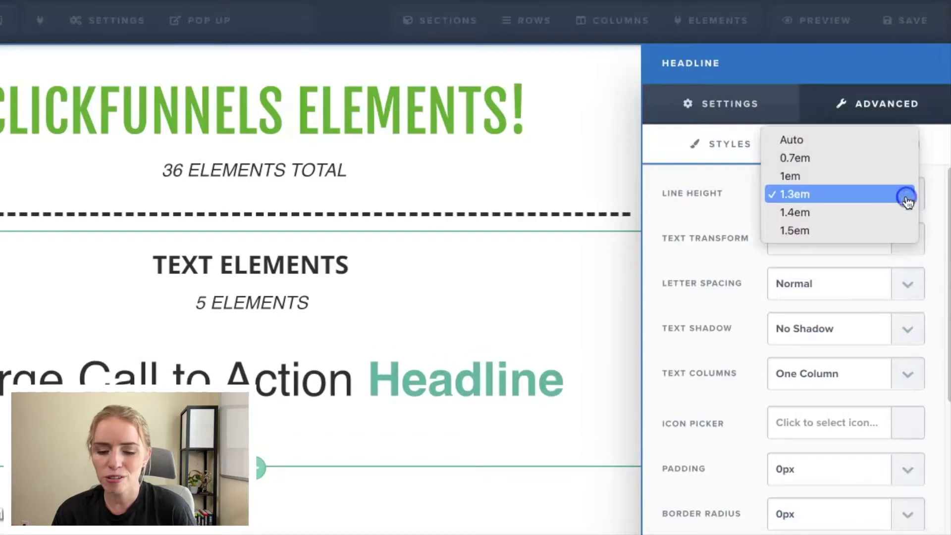
{"action": "left_click", "coordinate": [882, 218]}
- Try the Uppercase and Lowercase text transforms on the headline and settle on Capitalize
{"action": "left_click", "coordinate": [864, 238]}
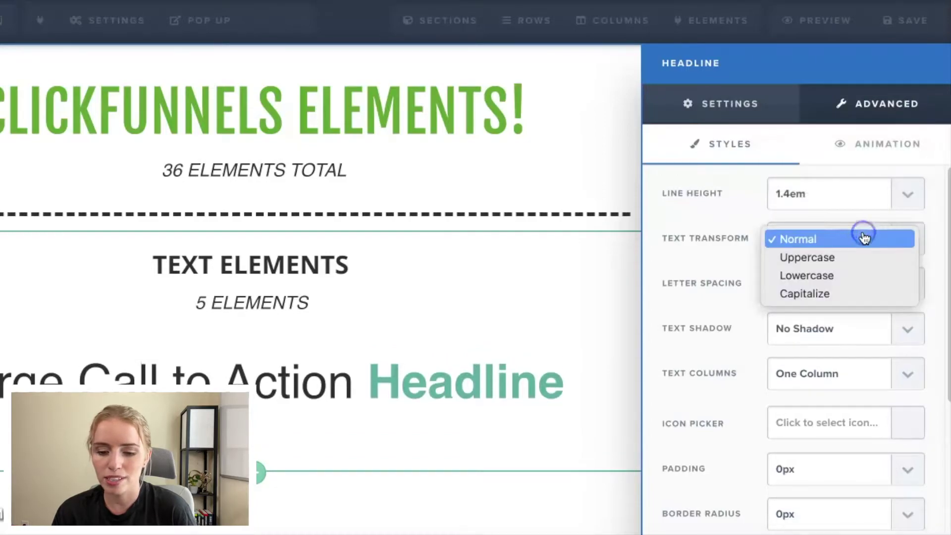
{"action": "left_click", "coordinate": [910, 195]}
{"action": "left_click", "coordinate": [906, 242]}
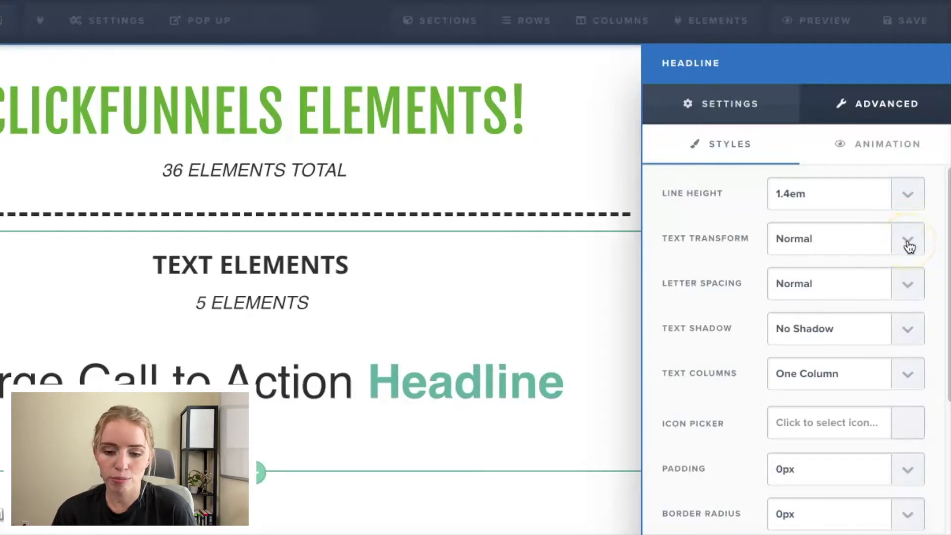
{"action": "left_click", "coordinate": [909, 243]}
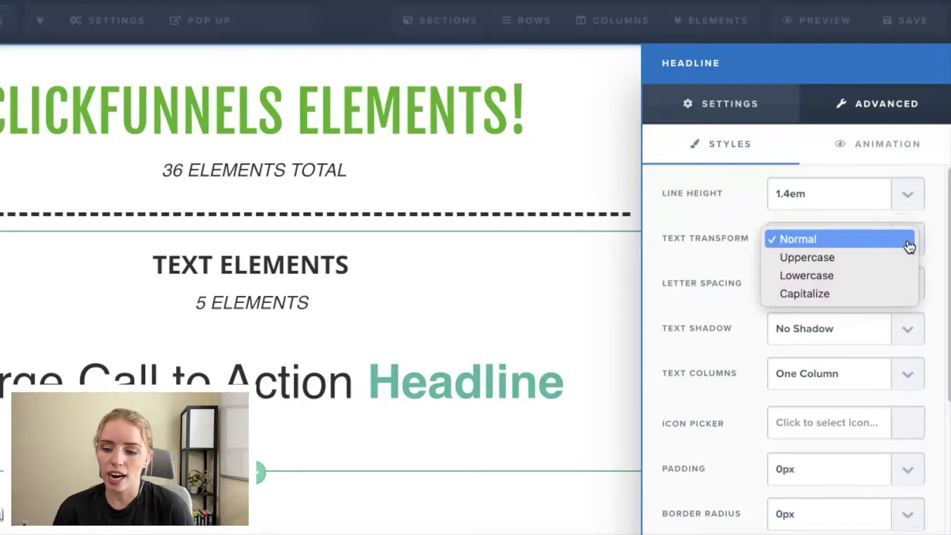
{"action": "left_click", "coordinate": [897, 259]}
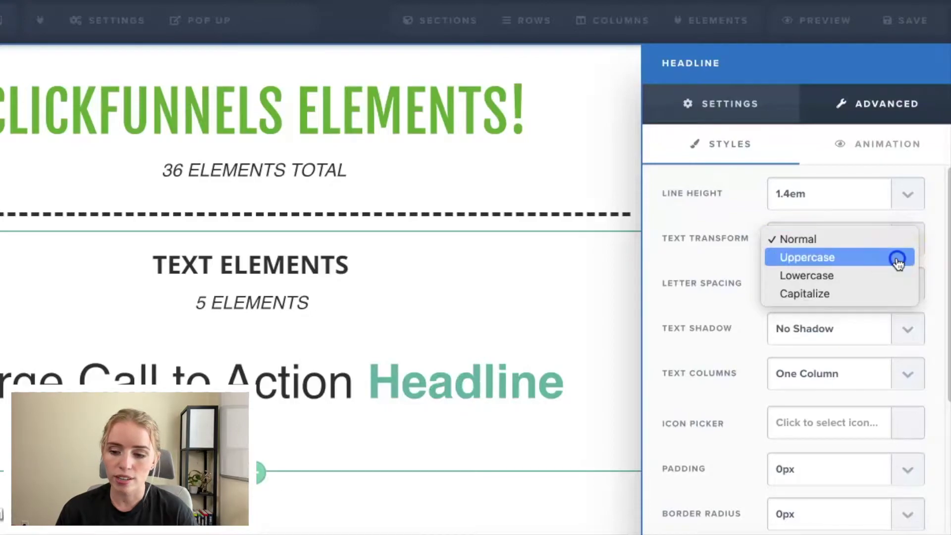
{"action": "left_click", "coordinate": [908, 254]}
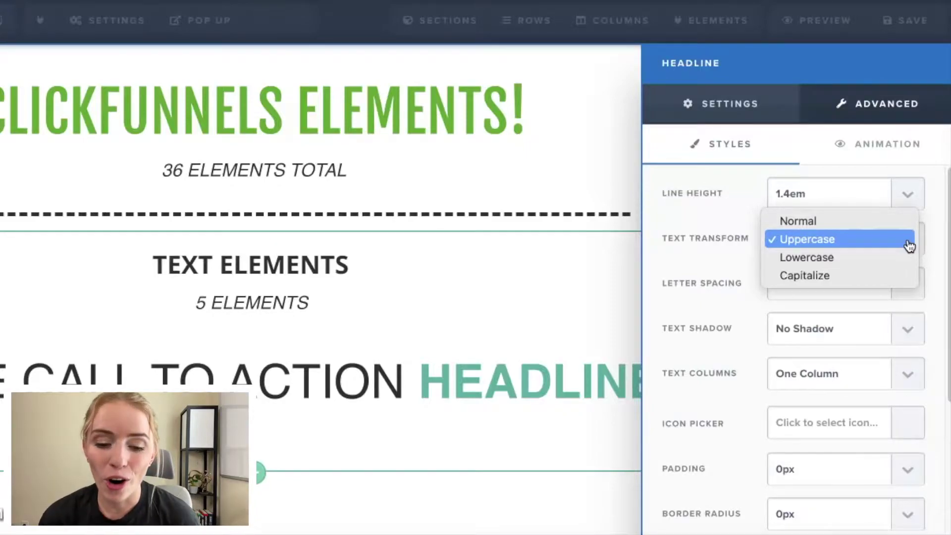
{"action": "left_click", "coordinate": [910, 245]}
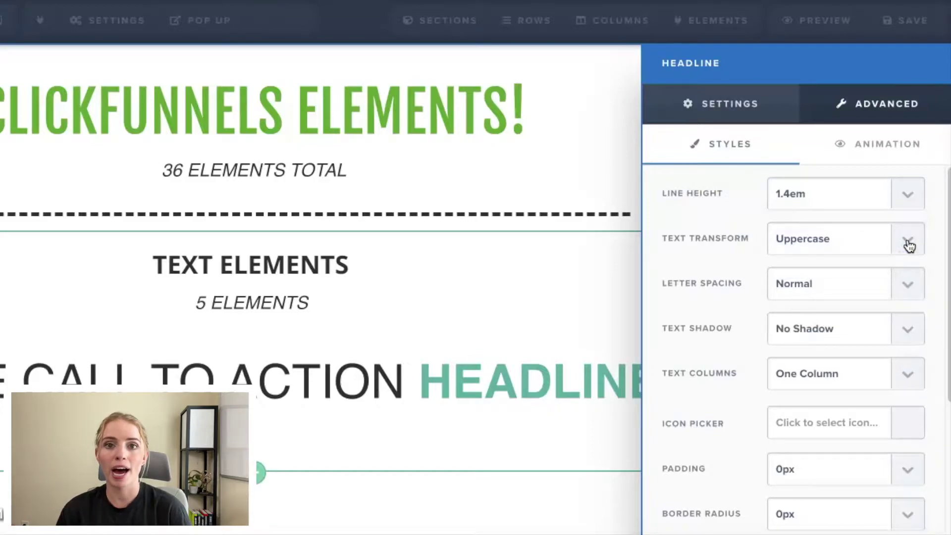
{"action": "left_click", "coordinate": [910, 245]}
{"action": "left_click", "coordinate": [877, 257]}
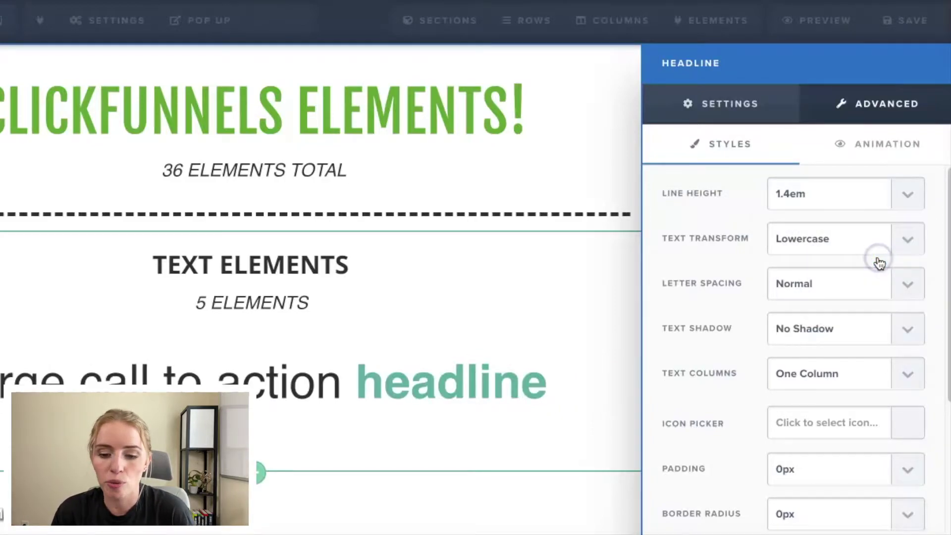
{"action": "left_click", "coordinate": [900, 247]}
{"action": "left_click", "coordinate": [893, 258]}
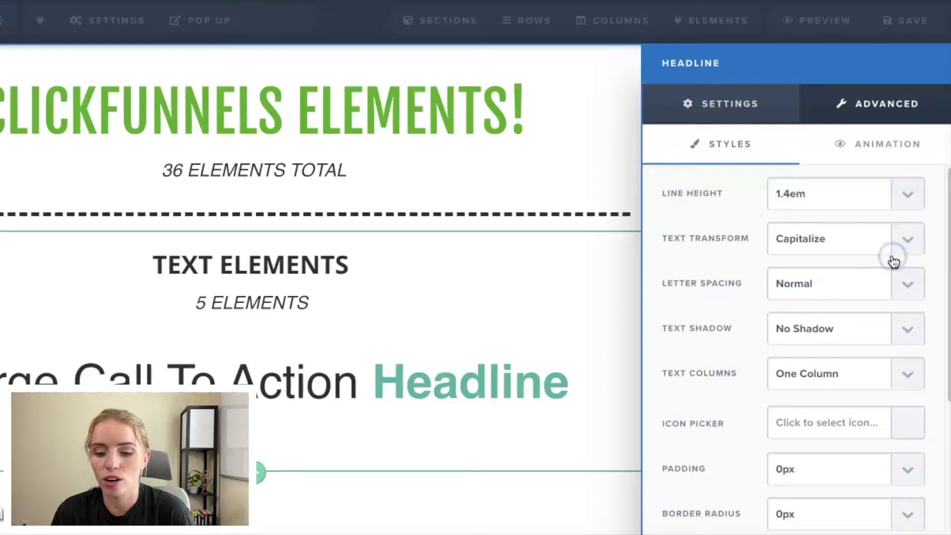
- Try 3px and -1px letter spacing on the headline and return the spacing to Normal
{"action": "left_click", "coordinate": [915, 279]}
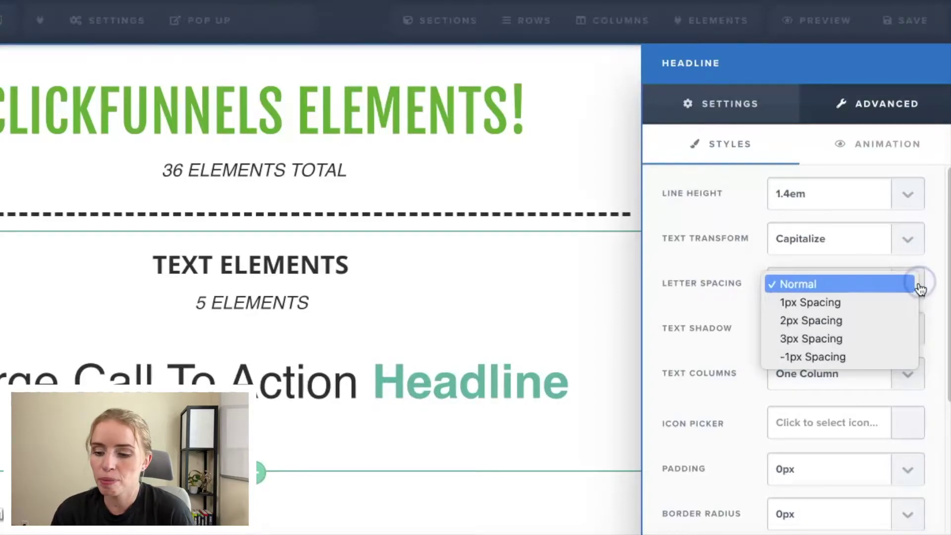
{"action": "left_click", "coordinate": [893, 338]}
{"action": "left_click", "coordinate": [906, 287]}
{"action": "left_click", "coordinate": [898, 310]}
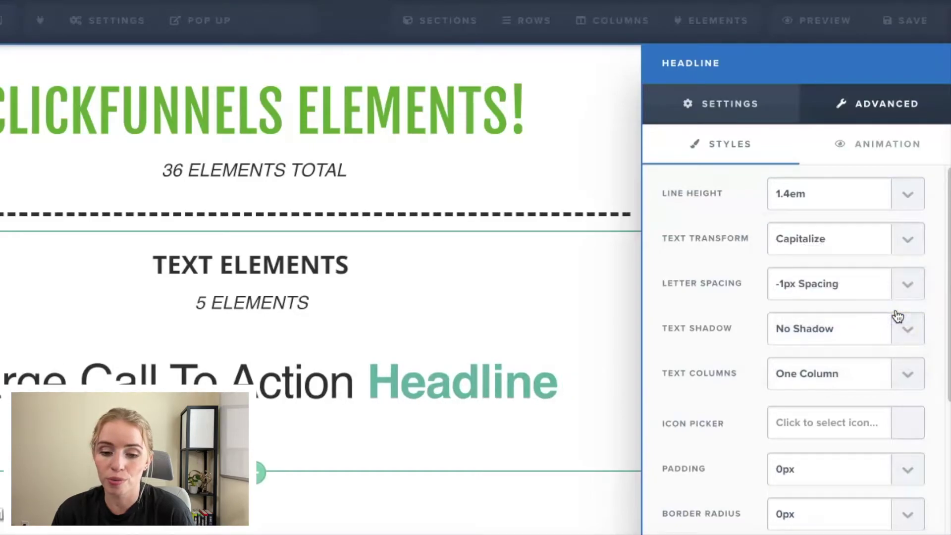
{"action": "left_click", "coordinate": [902, 284]}
{"action": "left_click", "coordinate": [881, 214]}
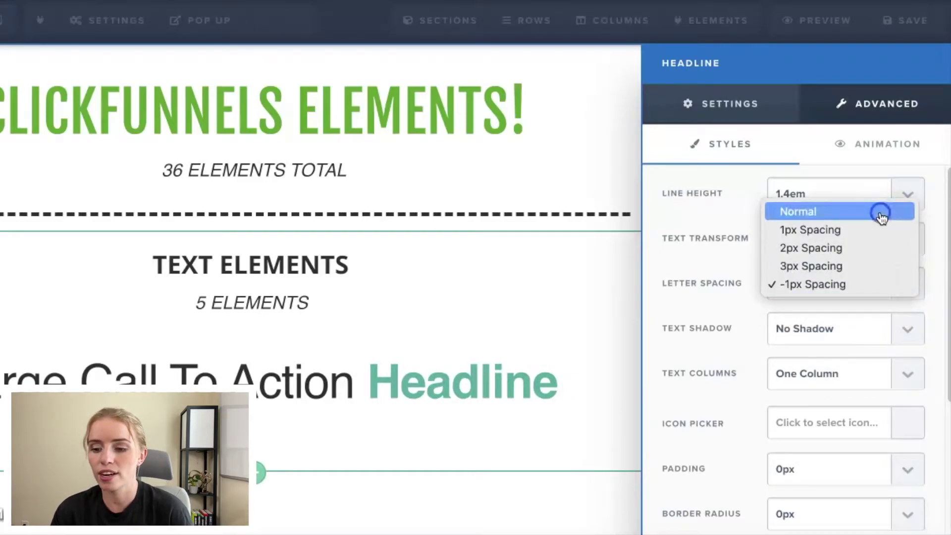
- Try the Subtle, Mid and Strong text shadows on the headline and return to No Shadow
{"action": "left_click", "coordinate": [905, 333]}
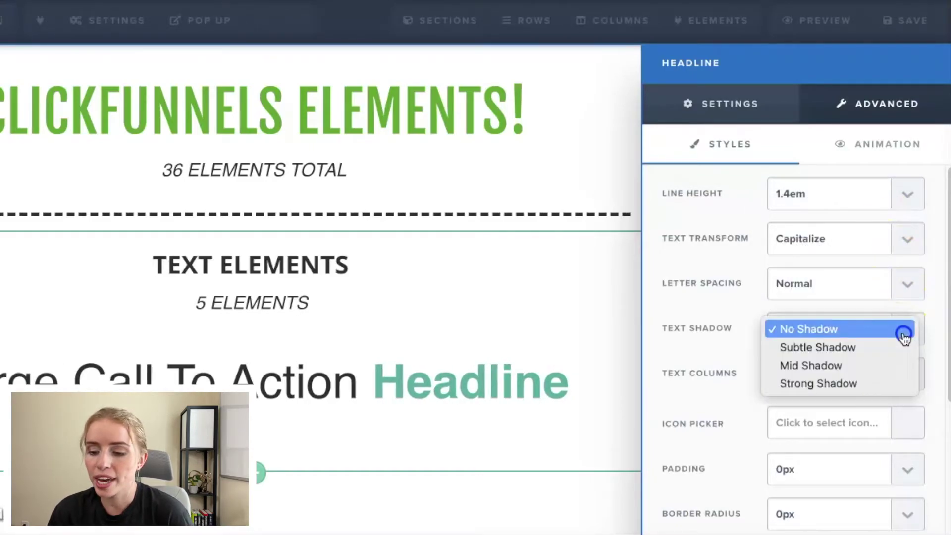
{"action": "left_click", "coordinate": [833, 349]}
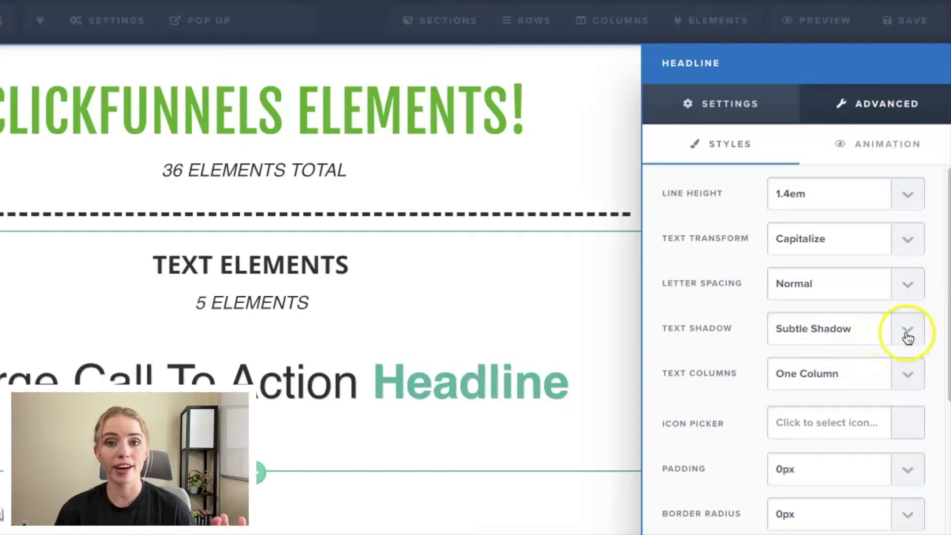
{"action": "left_click", "coordinate": [907, 333]}
{"action": "left_click", "coordinate": [890, 348]}
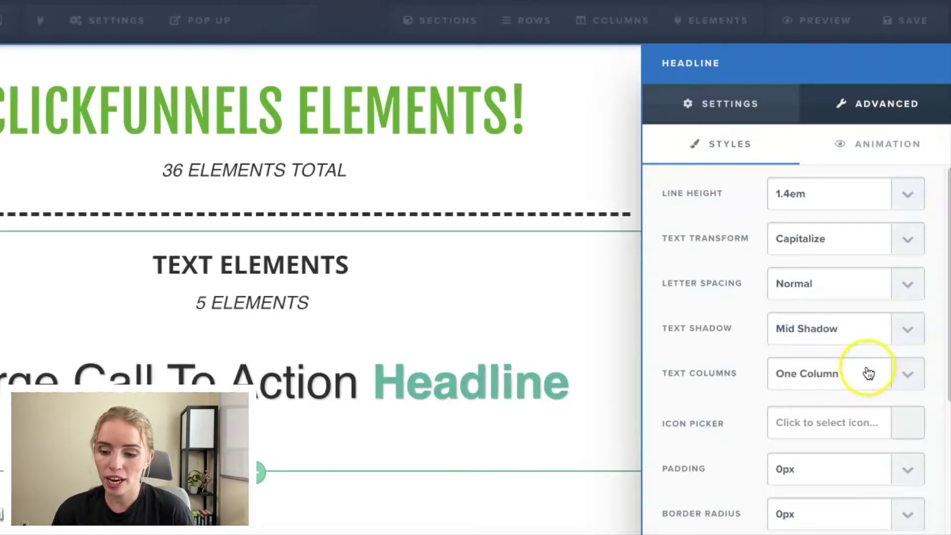
{"action": "left_click", "coordinate": [911, 328]}
{"action": "left_click", "coordinate": [873, 352]}
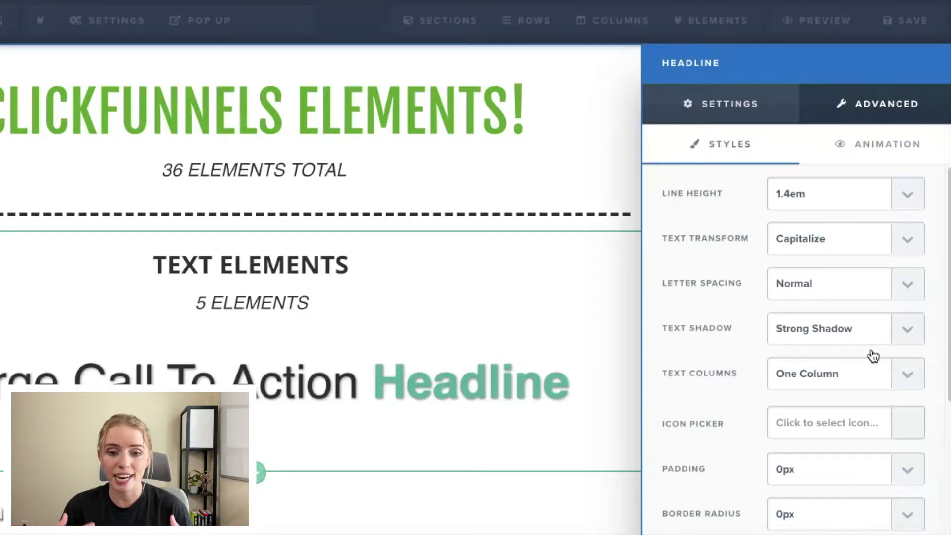
{"action": "left_click", "coordinate": [887, 340]}
{"action": "left_click", "coordinate": [867, 272]}
{"action": "left_click", "coordinate": [902, 326]}
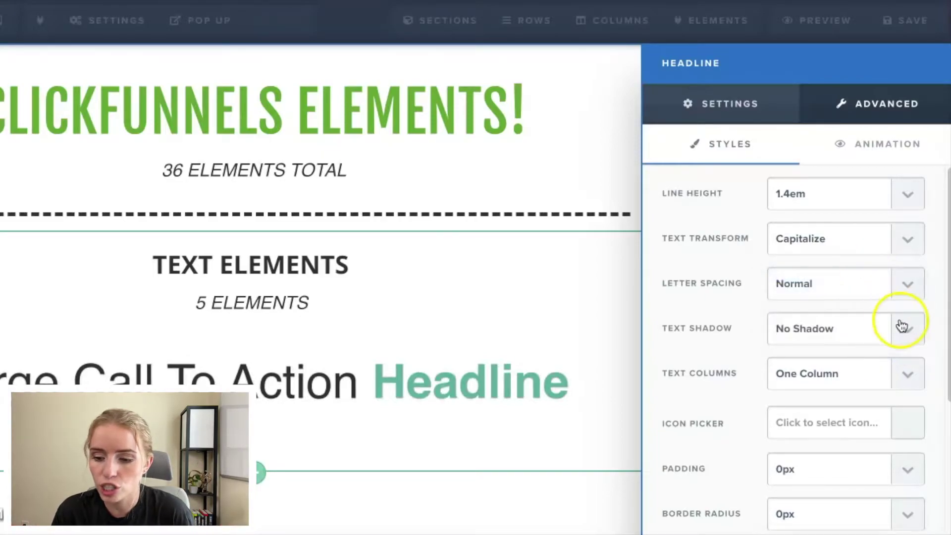
- Try splitting the headline text into two, three and four columns and return it to One Column
{"action": "left_click", "coordinate": [907, 374]}
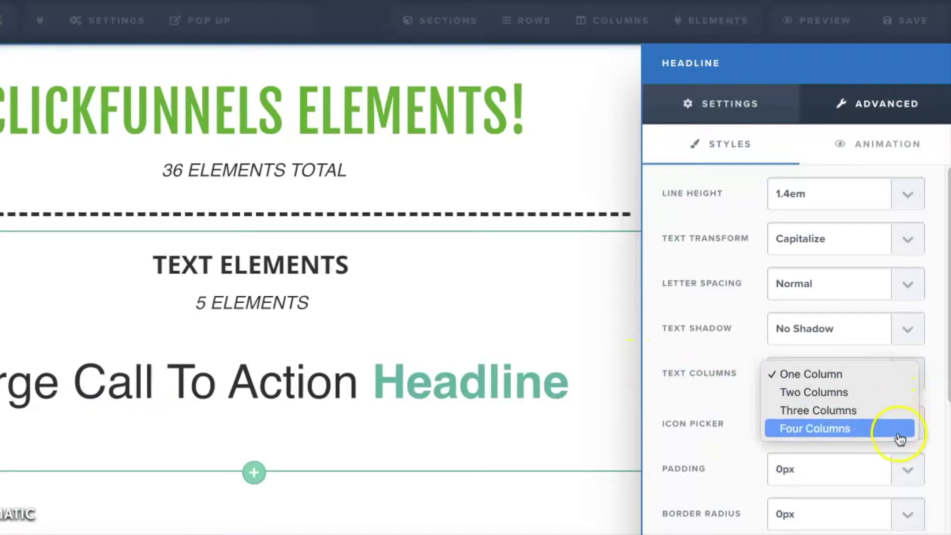
{"action": "left_click", "coordinate": [891, 392]}
{"action": "left_click", "coordinate": [903, 370]}
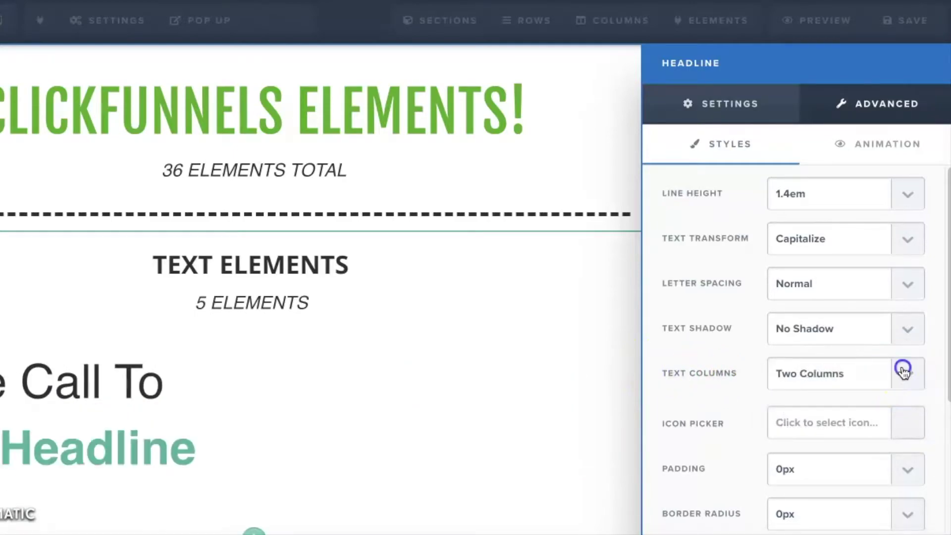
{"action": "left_click", "coordinate": [900, 390]}
{"action": "left_click", "coordinate": [902, 376]}
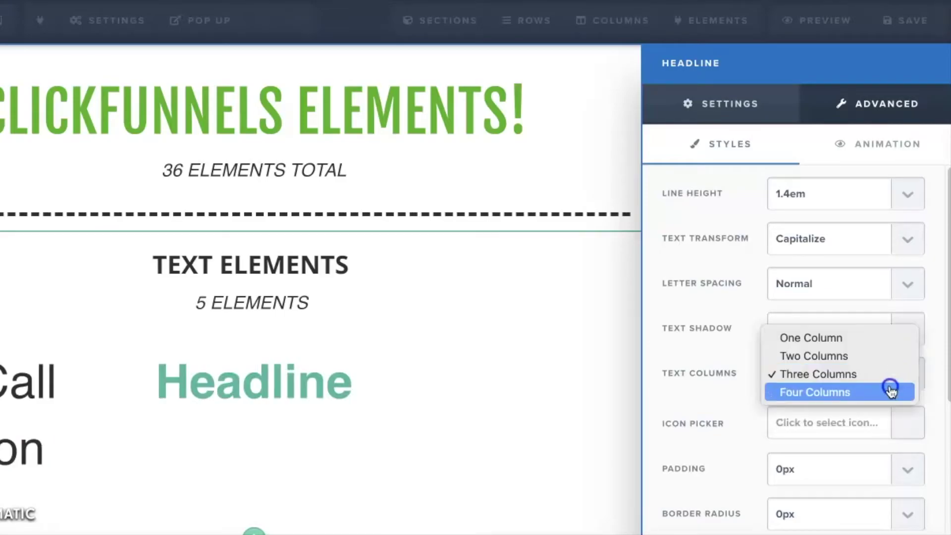
{"action": "left_click", "coordinate": [891, 391]}
{"action": "left_click", "coordinate": [438, 392]}
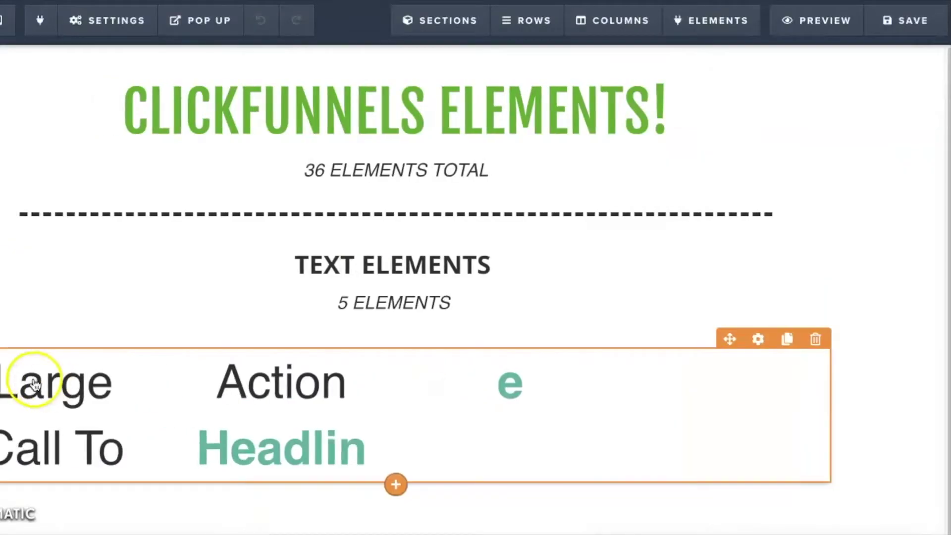
{"action": "left_click", "coordinate": [758, 340]}
{"action": "left_click", "coordinate": [904, 109]}
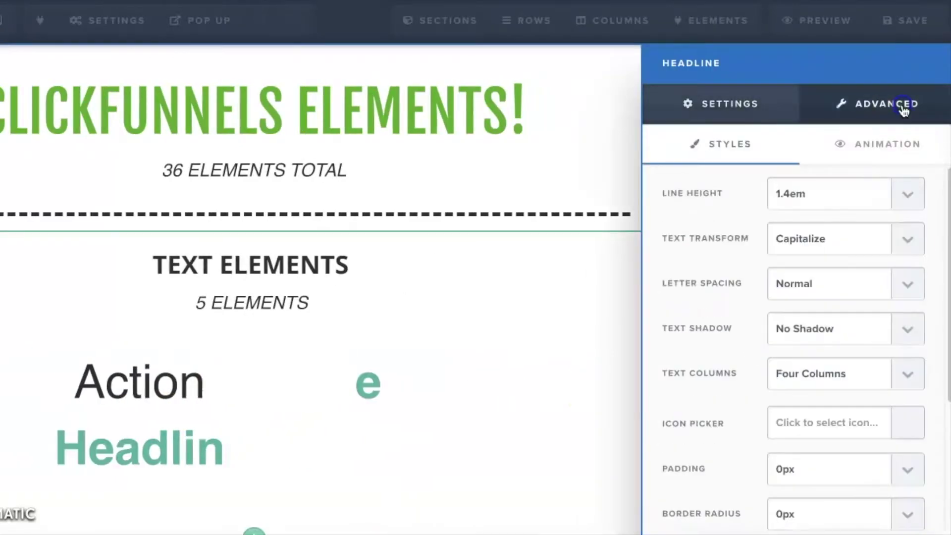
{"action": "left_click", "coordinate": [896, 372]}
{"action": "left_click", "coordinate": [885, 322]}
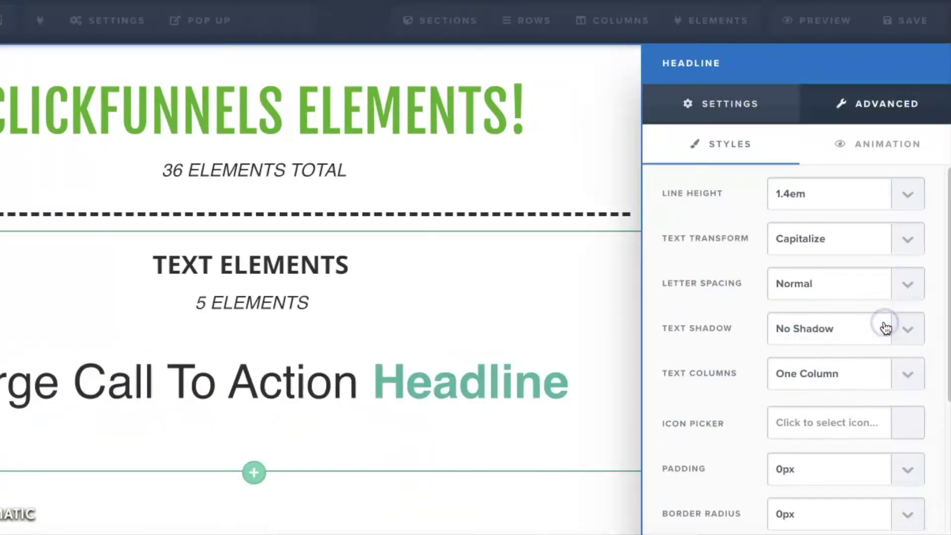
- Filter the icons by "star", add the outlined star (far fa-star) to the headline and return to its general settings
{"action": "scroll", "coordinate": [877, 347], "scroll_direction": "down", "scroll_amount": 1}
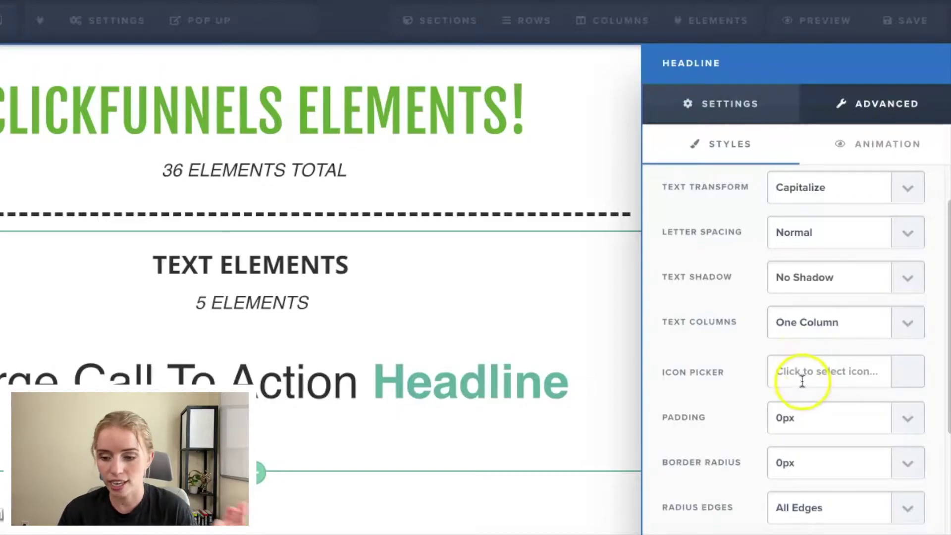
{"action": "left_click", "coordinate": [803, 378]}
{"action": "scroll", "coordinate": [769, 404], "scroll_direction": "down", "scroll_amount": 2}
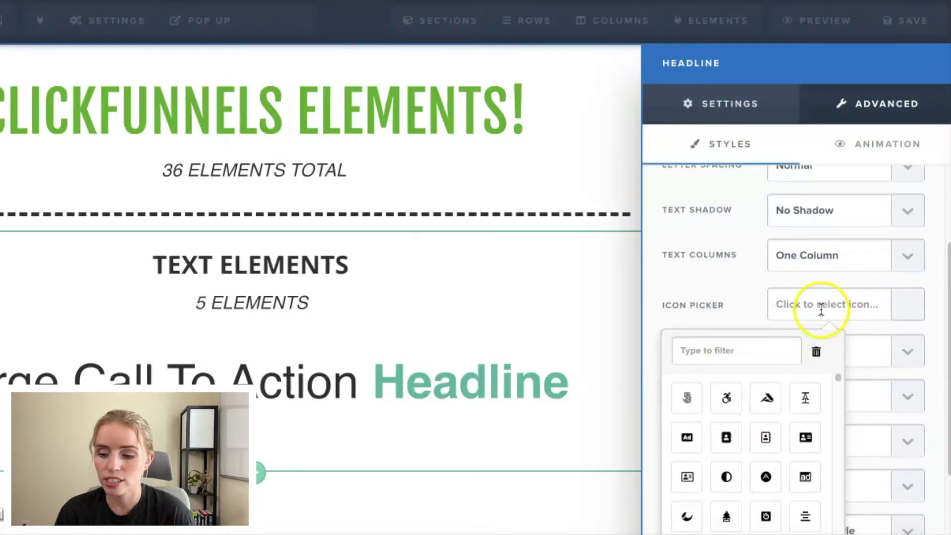
{"action": "left_click", "coordinate": [732, 345]}
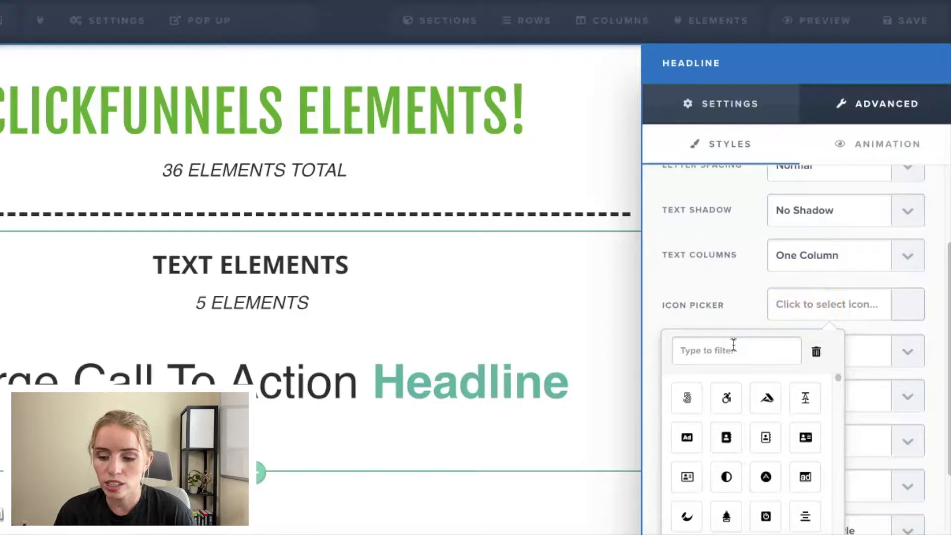
{"action": "type", "text": "strat"}
{"action": "key", "text": "BackSpace"}
{"action": "key", "text": "BackSpace"}
{"action": "key", "text": "BackSpace"}
{"action": "type", "text": "ar"}
{"action": "scroll", "coordinate": [726, 436], "scroll_direction": "down", "scroll_amount": 4}
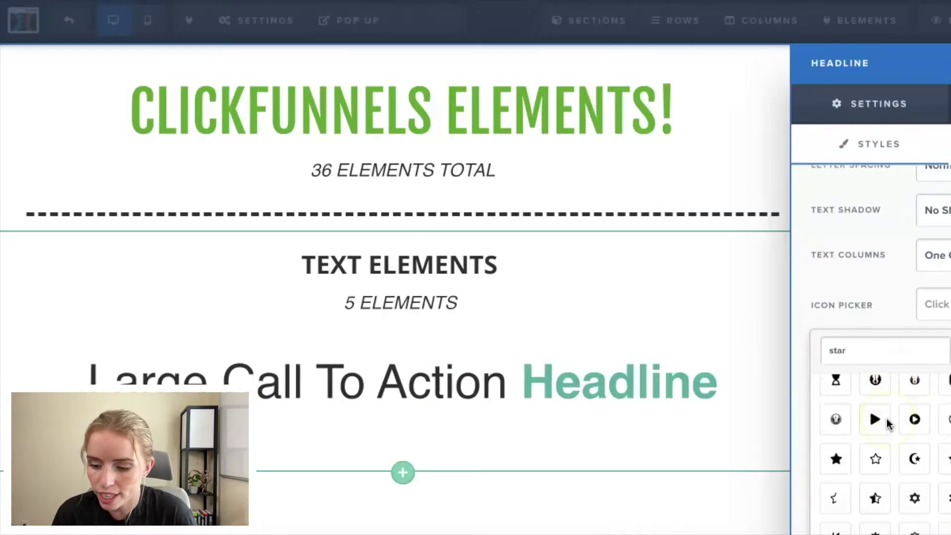
{"action": "left_click", "coordinate": [731, 448]}
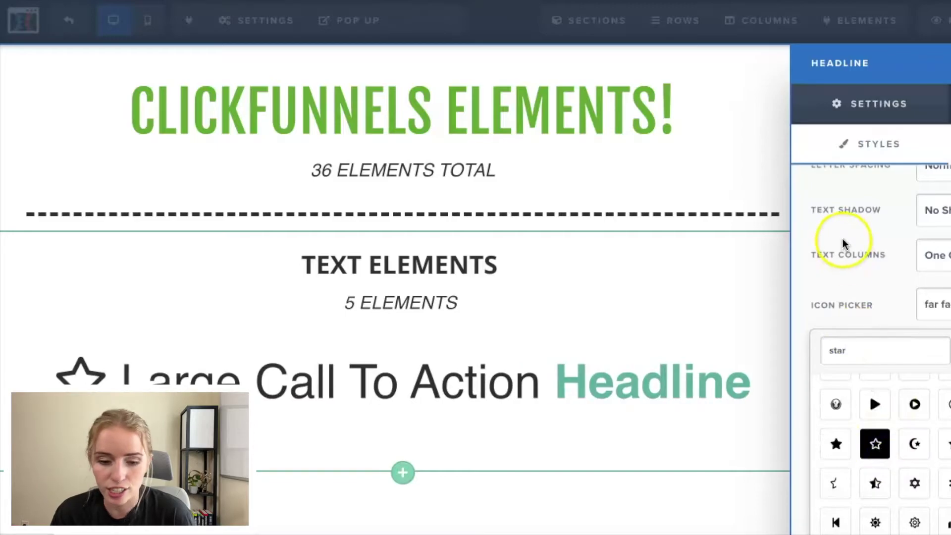
{"action": "left_click", "coordinate": [824, 263]}
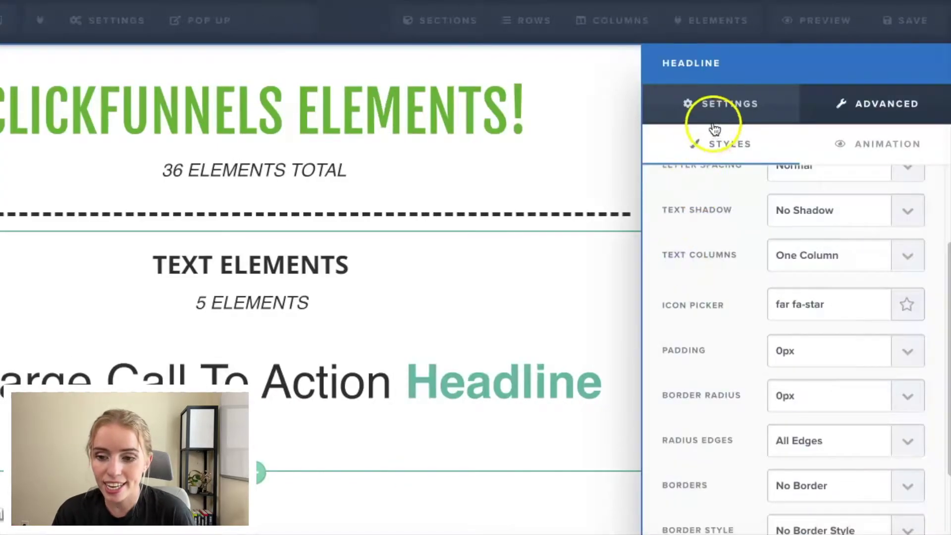
{"action": "left_click", "coordinate": [723, 110]}
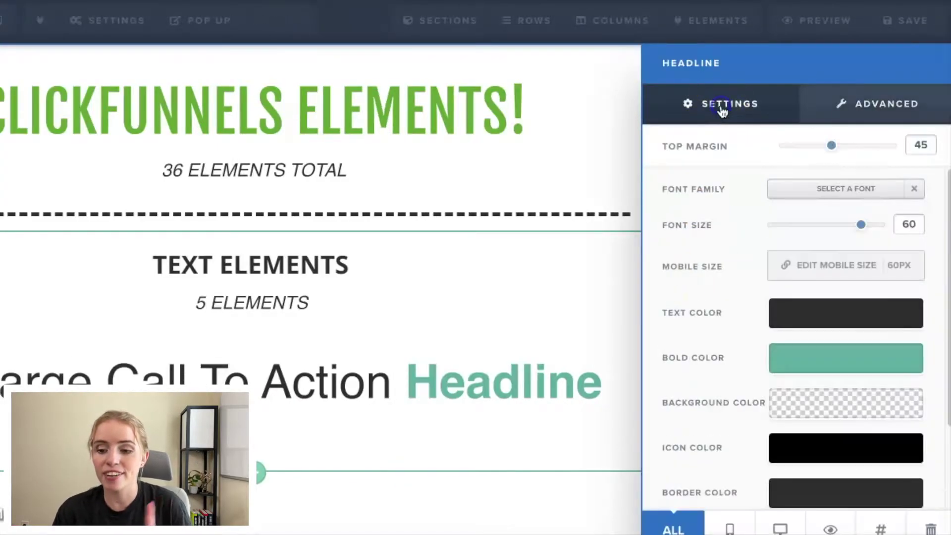
- Set the headline's icon color to the red swatch from the conversion colors
{"action": "scroll", "coordinate": [787, 281], "scroll_direction": "down", "scroll_amount": 2}
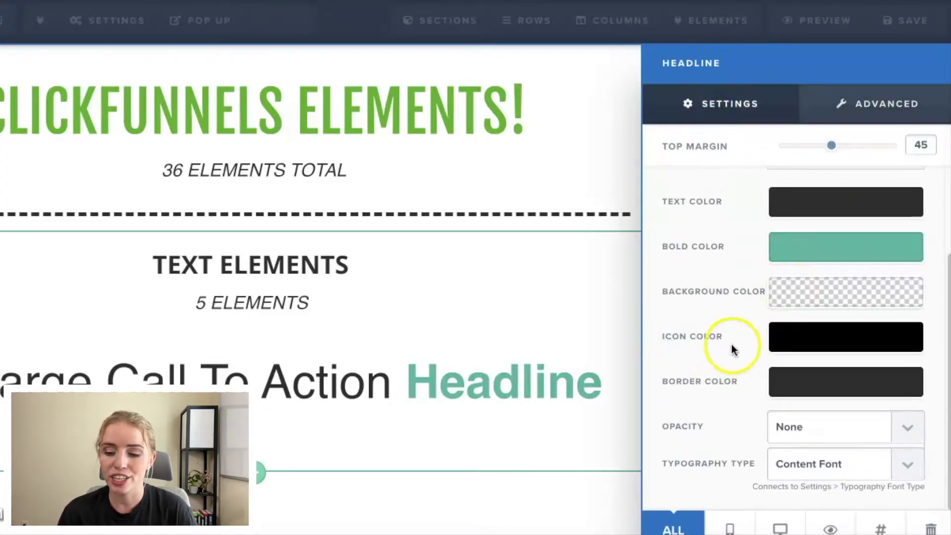
{"action": "left_click", "coordinate": [802, 340]}
{"action": "left_click", "coordinate": [686, 413]}
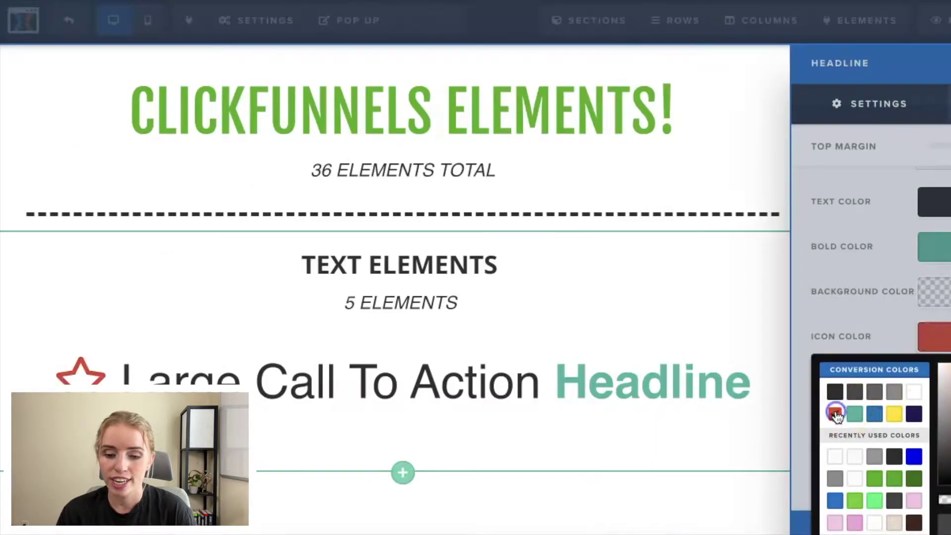
{"action": "left_click", "coordinate": [829, 314]}
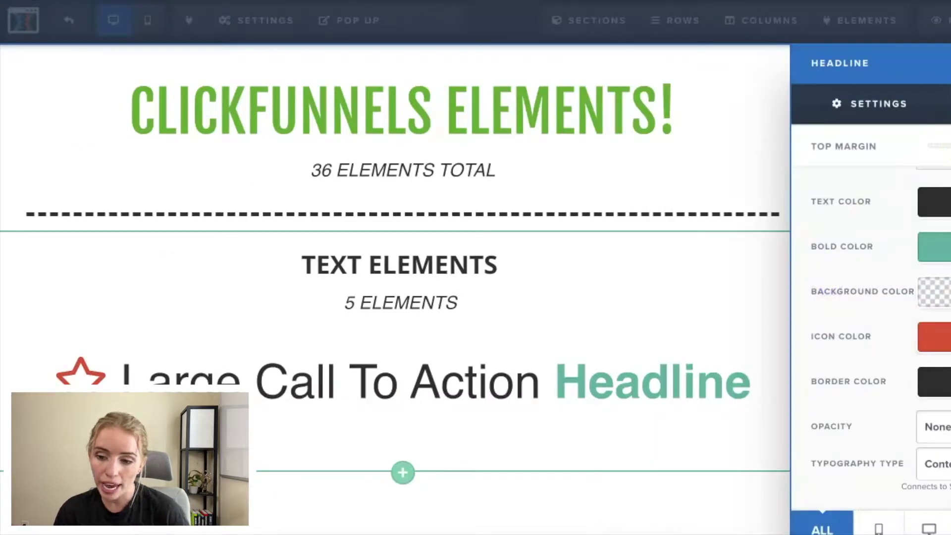
- Remove the star icon from the headline in its advanced styles
{"action": "scroll", "coordinate": [930, 314], "scroll_direction": "down", "scroll_amount": 5}
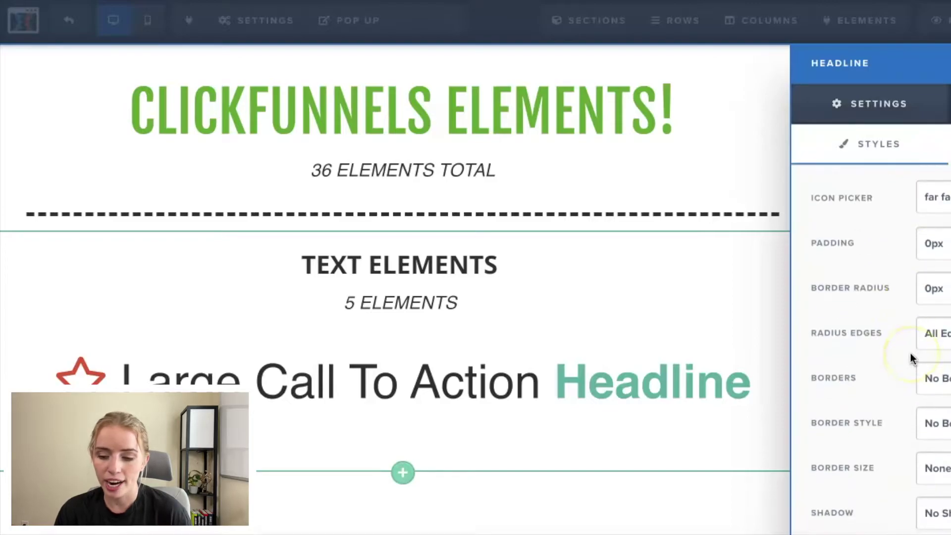
{"action": "left_click", "coordinate": [944, 197]}
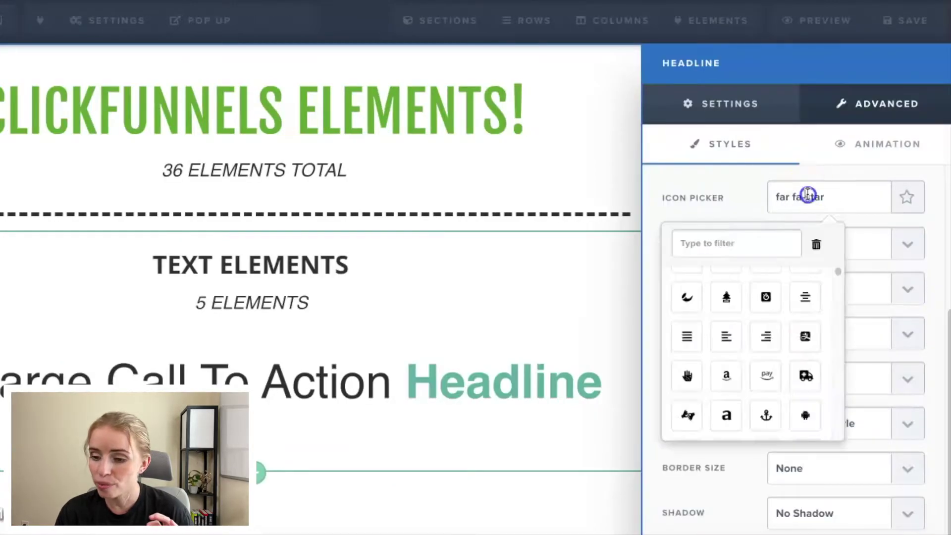
{"action": "left_click", "coordinate": [817, 248]}
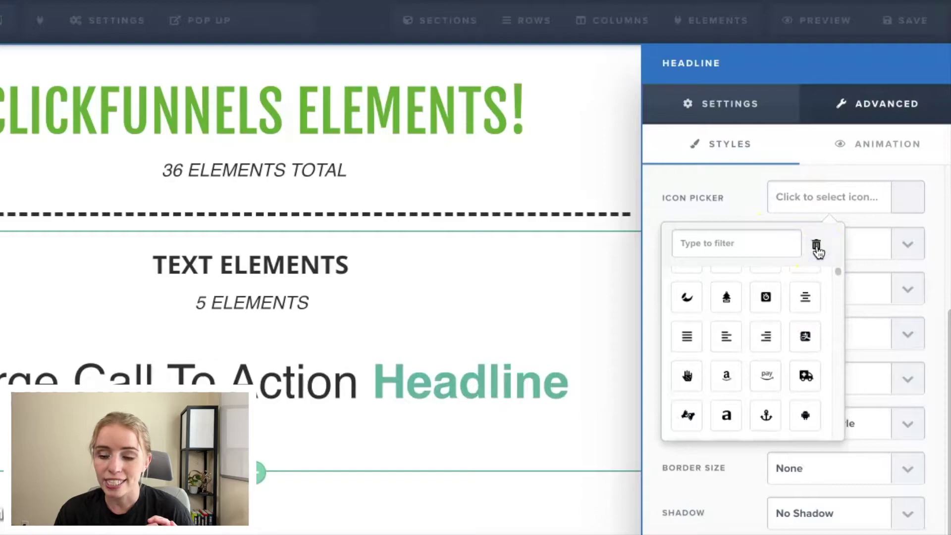
{"action": "left_click", "coordinate": [730, 206]}
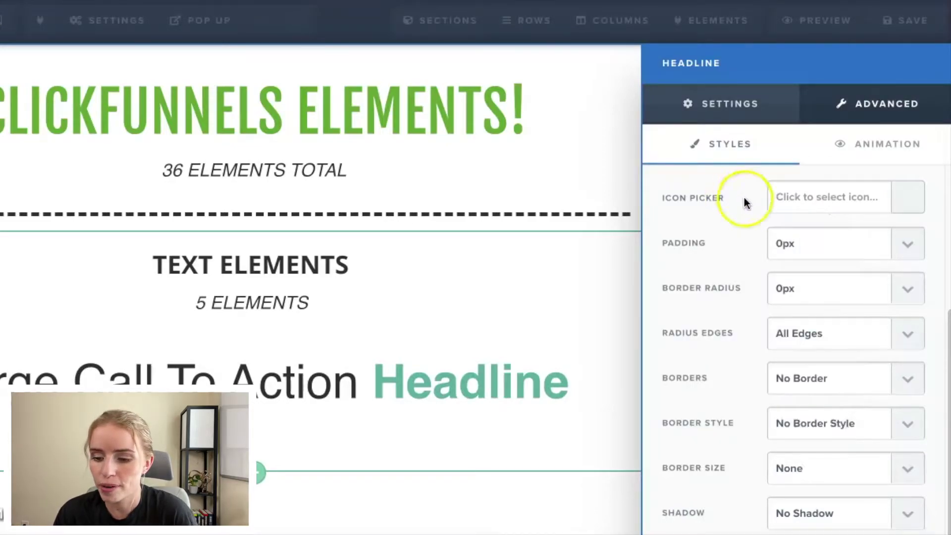
- Try 150px padding on the headline, inspect the spacing on the page and reopen the headline's advanced styles
{"action": "left_click", "coordinate": [886, 249]}
{"action": "left_click", "coordinate": [863, 387]}
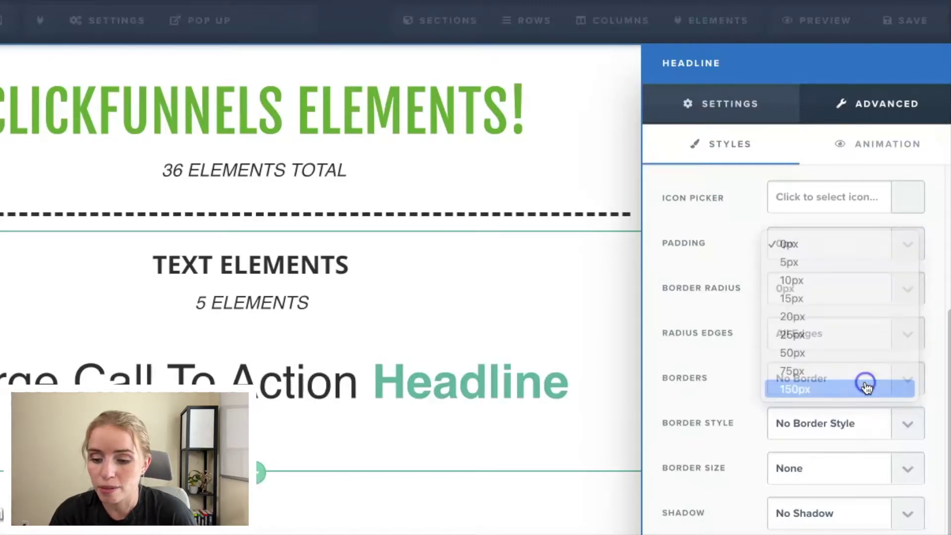
{"action": "left_click", "coordinate": [506, 404]}
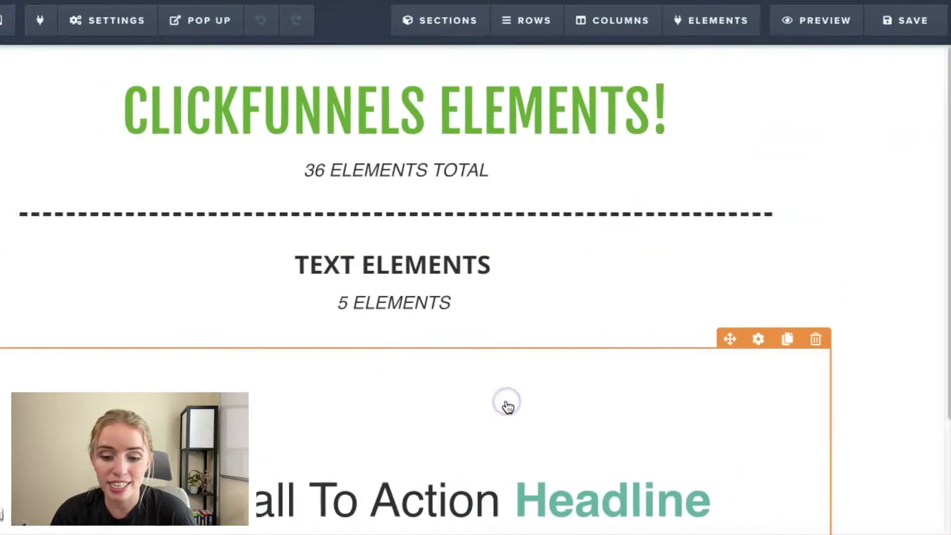
{"action": "scroll", "coordinate": [506, 404], "scroll_direction": "down", "scroll_amount": 3}
{"action": "left_click", "coordinate": [407, 147]}
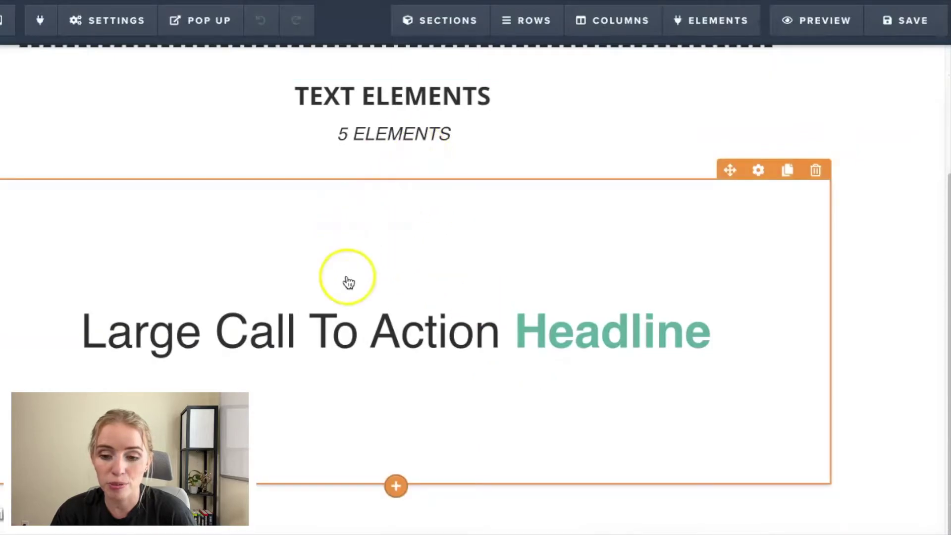
{"action": "left_click", "coordinate": [758, 170]}
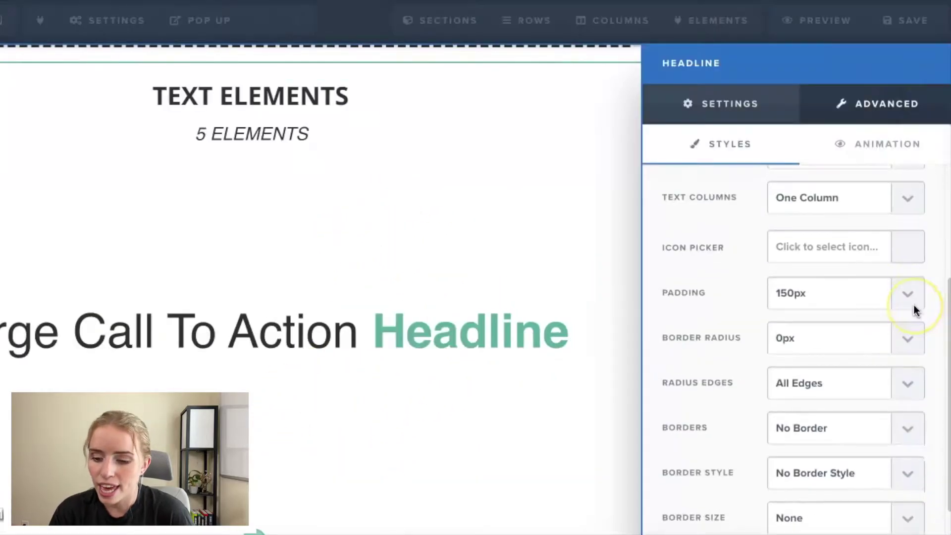
- Set the headline's border radius to 15px and check the radius edges options, keeping All Edges
{"action": "scroll", "coordinate": [914, 305], "scroll_direction": "down", "scroll_amount": 1}
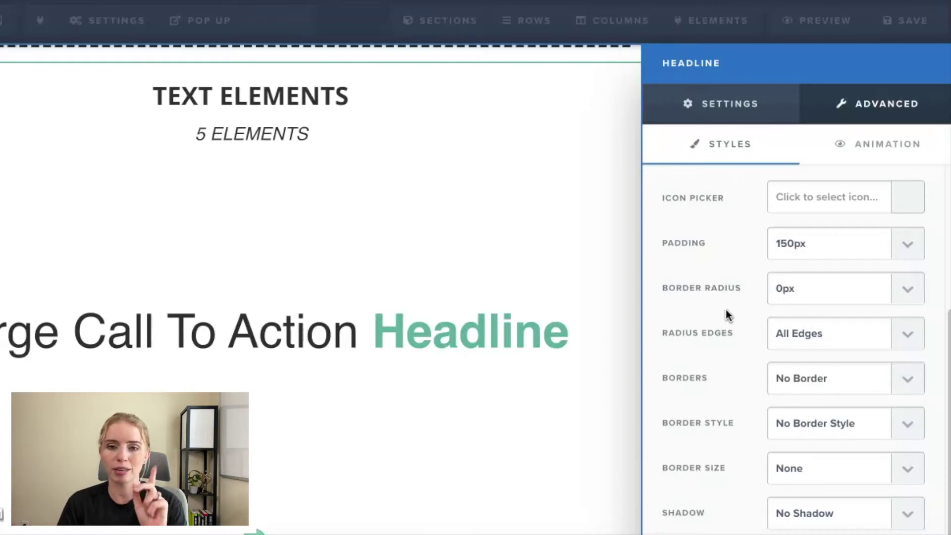
{"action": "left_click", "coordinate": [908, 289]}
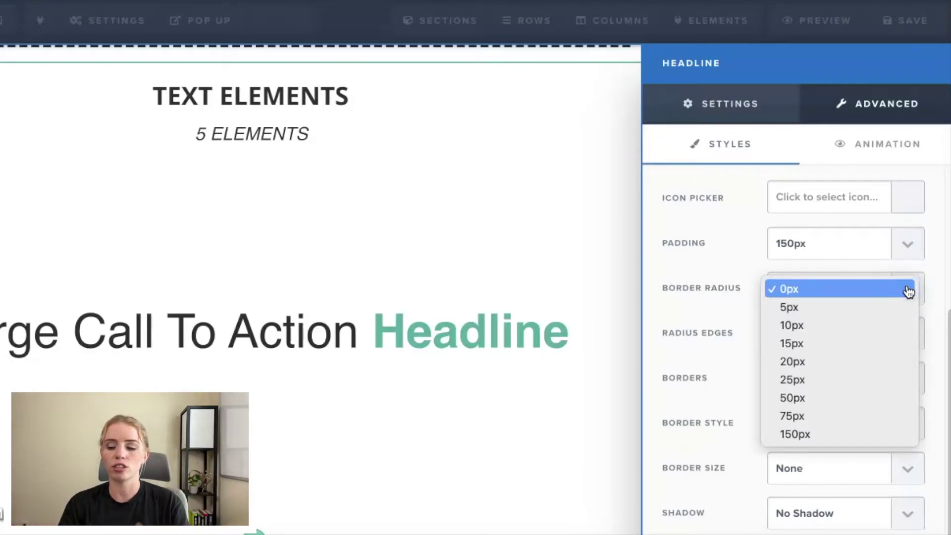
{"action": "left_click", "coordinate": [891, 344]}
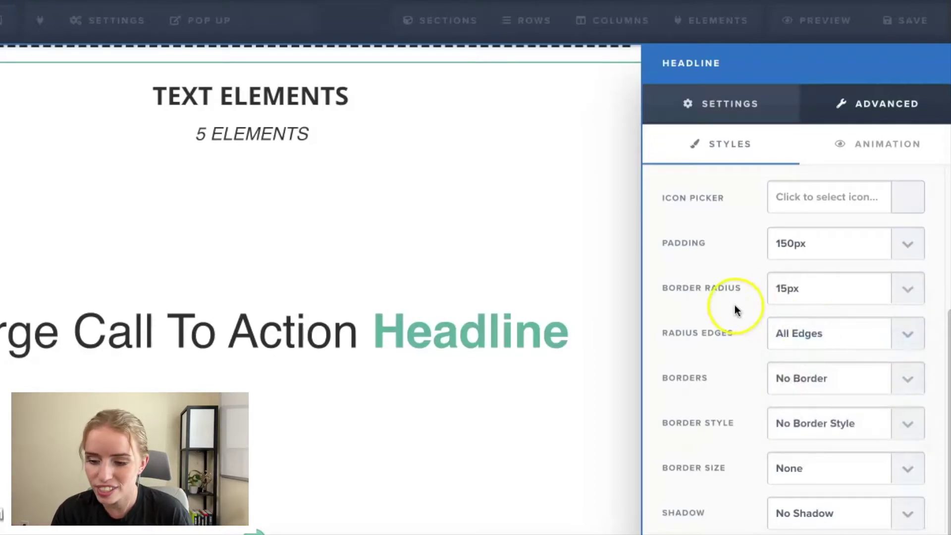
{"action": "left_click", "coordinate": [912, 347]}
{"action": "left_click", "coordinate": [721, 342]}
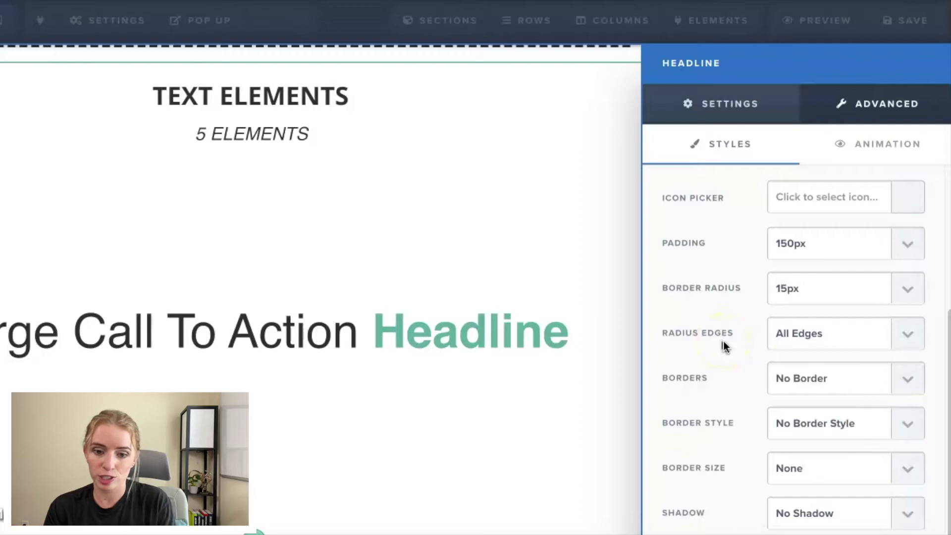
- Give the headline a Full Border with the Dashed style and a 2px border size
{"action": "left_click", "coordinate": [892, 379]}
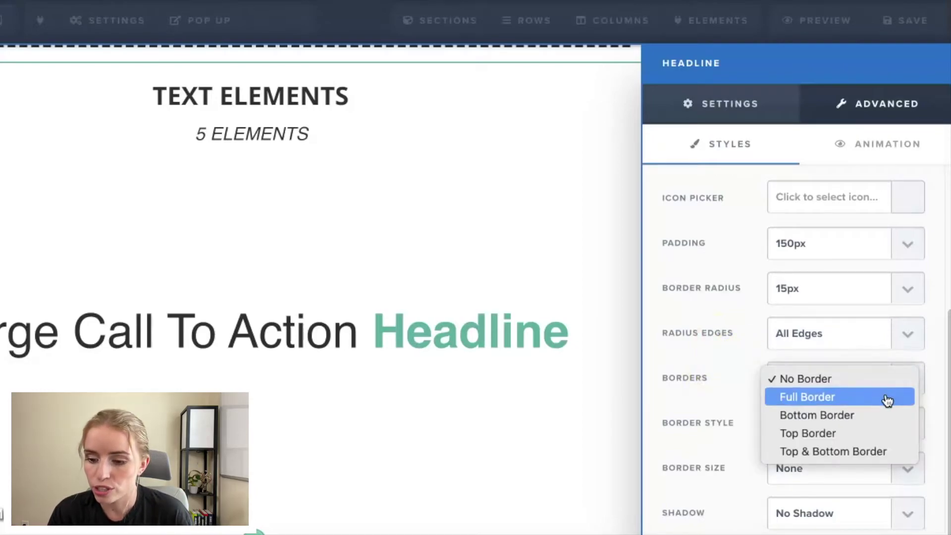
{"action": "left_click", "coordinate": [887, 400]}
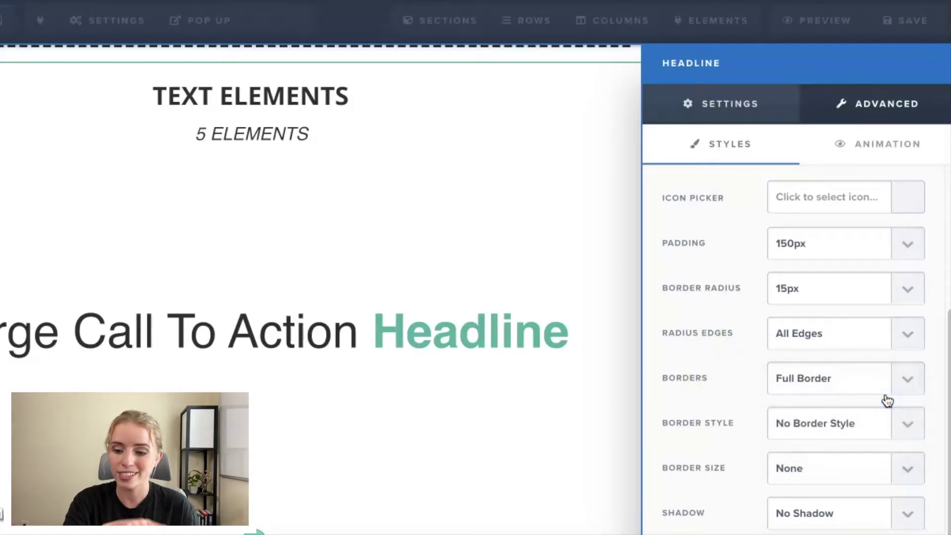
{"action": "left_click", "coordinate": [901, 423]}
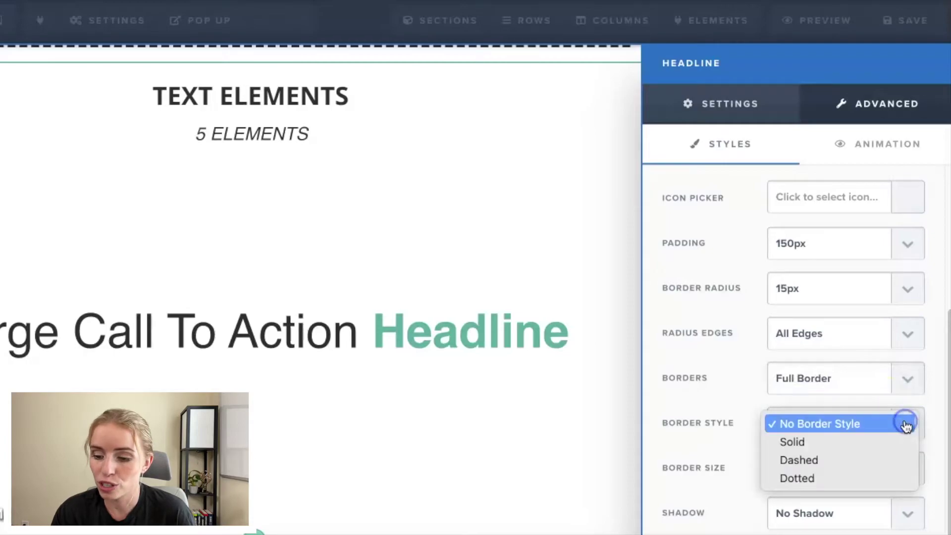
{"action": "left_click", "coordinate": [897, 459]}
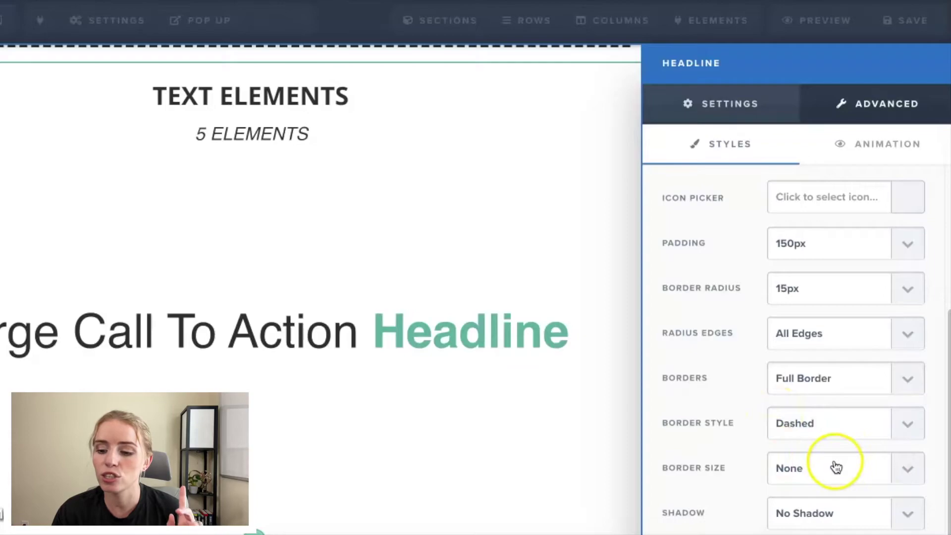
{"action": "left_click", "coordinate": [911, 474]}
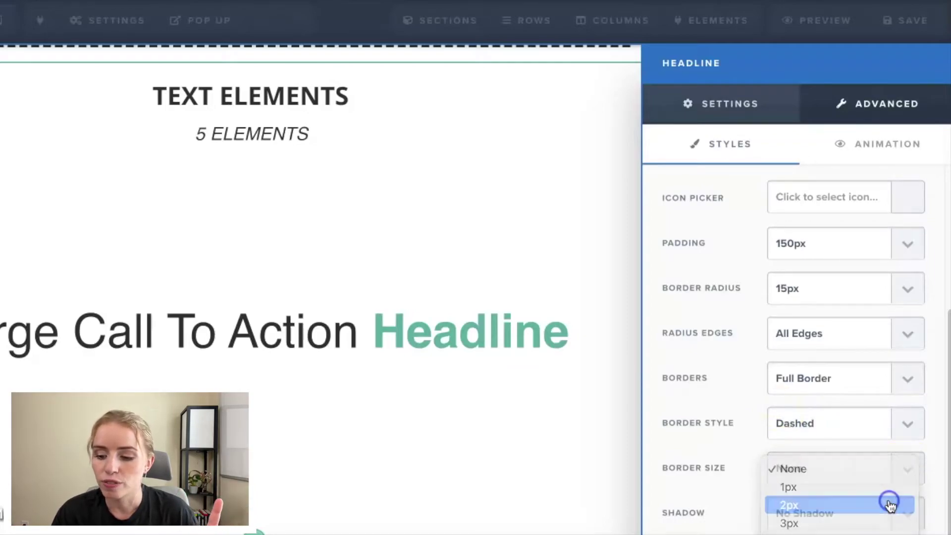
{"action": "left_click", "coordinate": [889, 504]}
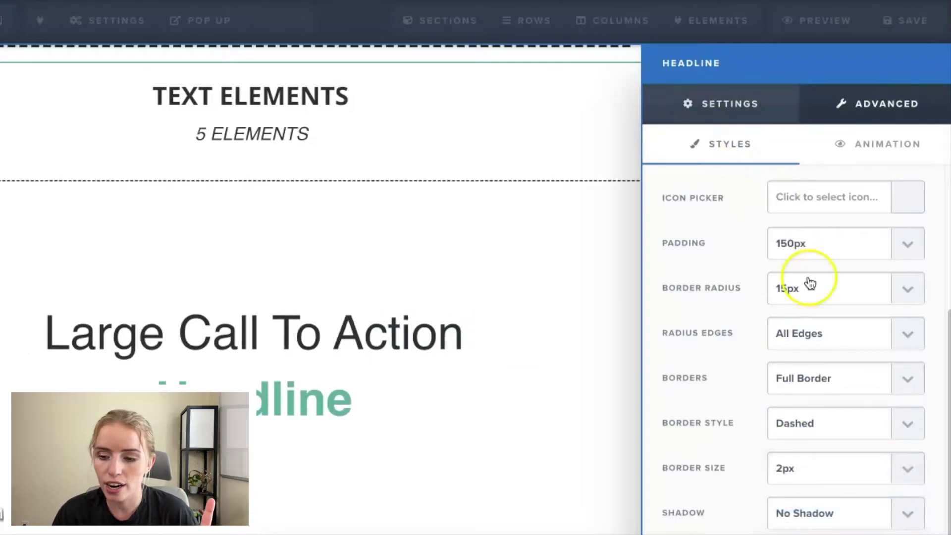
- Reduce the headline's padding to 10px
{"action": "scroll", "coordinate": [807, 282], "scroll_direction": "up", "scroll_amount": 2}
{"action": "left_click", "coordinate": [899, 304]}
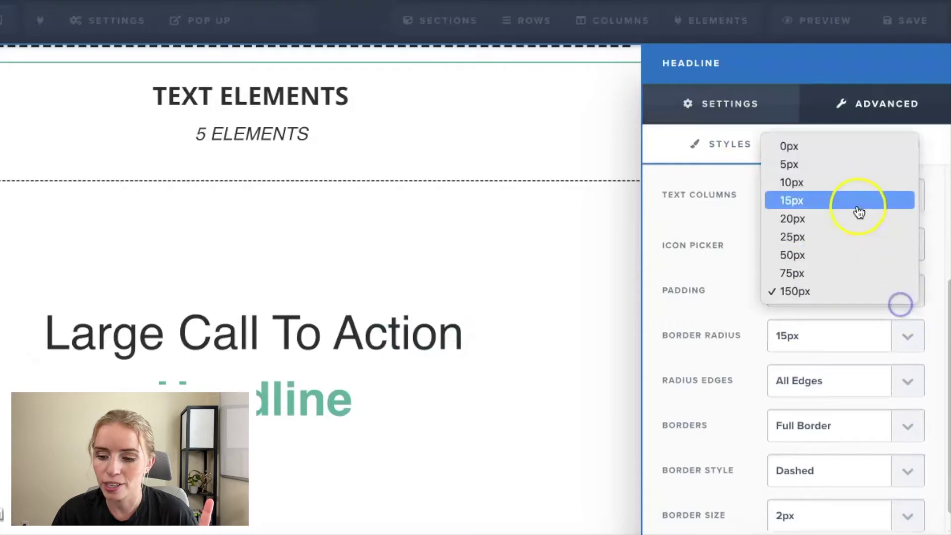
{"action": "left_click", "coordinate": [854, 181]}
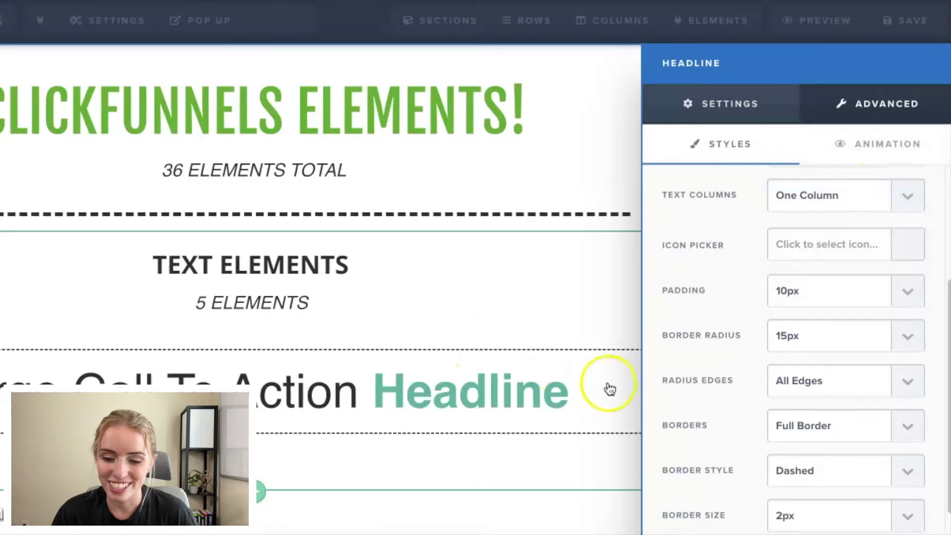
- Try a thicker 10px border size on the headline's dashed border
{"action": "scroll", "coordinate": [773, 400], "scroll_direction": "down", "scroll_amount": 1}
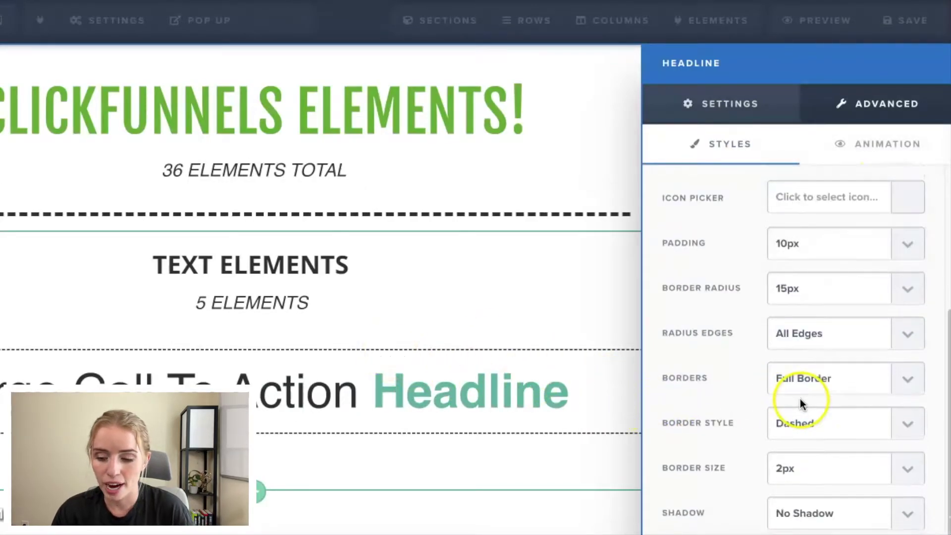
{"action": "left_click", "coordinate": [909, 481]}
{"action": "left_click", "coordinate": [863, 518]}
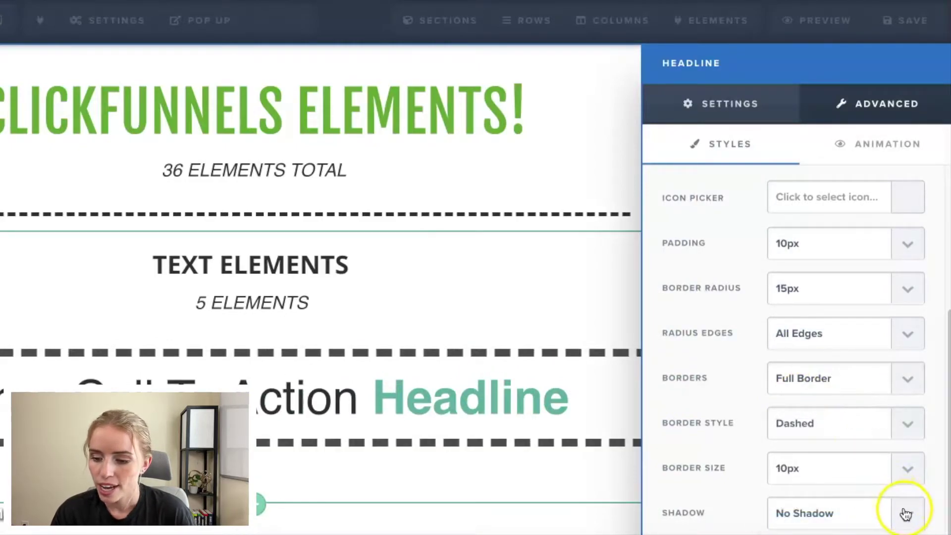
- Change the headline's border color to the recently used green #48b605
{"action": "left_click", "coordinate": [686, 104]}
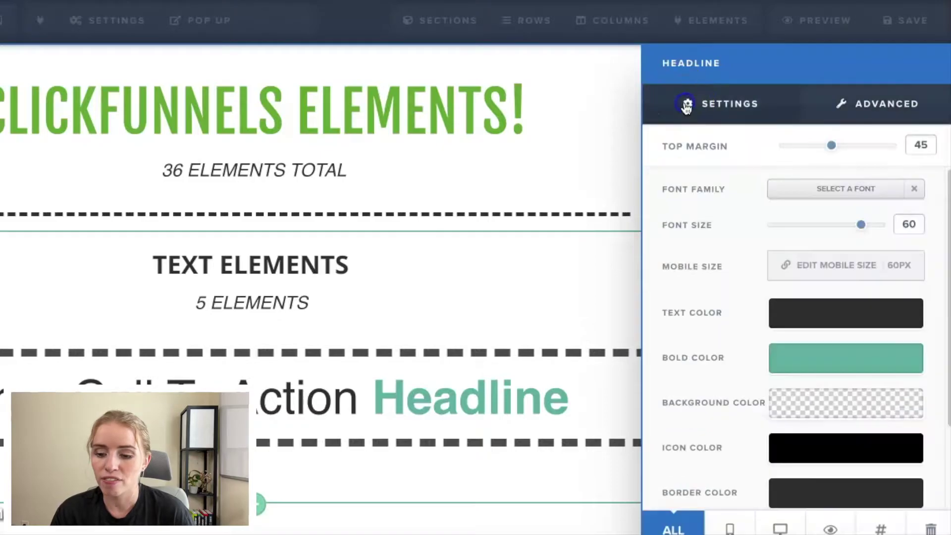
{"action": "scroll", "coordinate": [766, 286], "scroll_direction": "down", "scroll_amount": 2}
{"action": "left_click", "coordinate": [805, 421]}
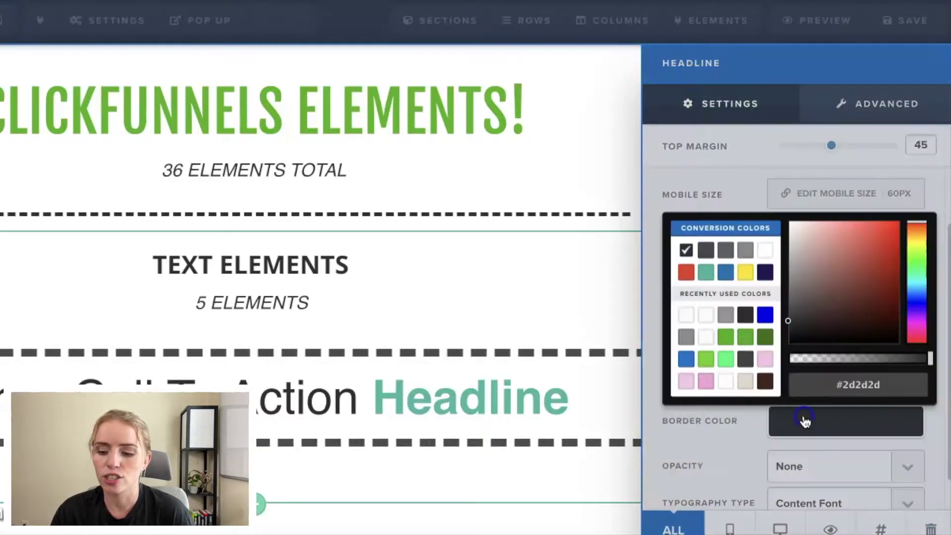
{"action": "left_click", "coordinate": [726, 337]}
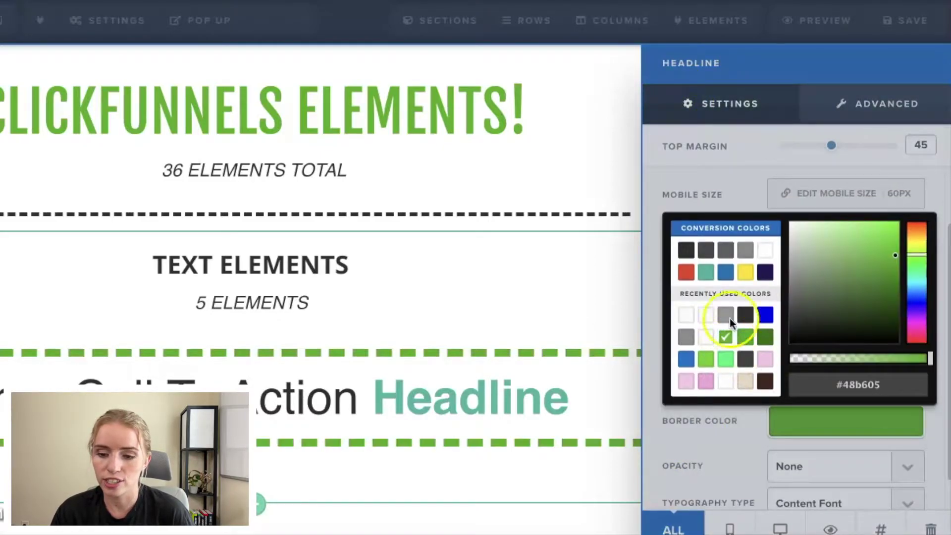
- Try the 40 Percent Drop Shadow on the headline, and switch it to the 40 Percent Inner Shadow
{"action": "left_click", "coordinate": [843, 104]}
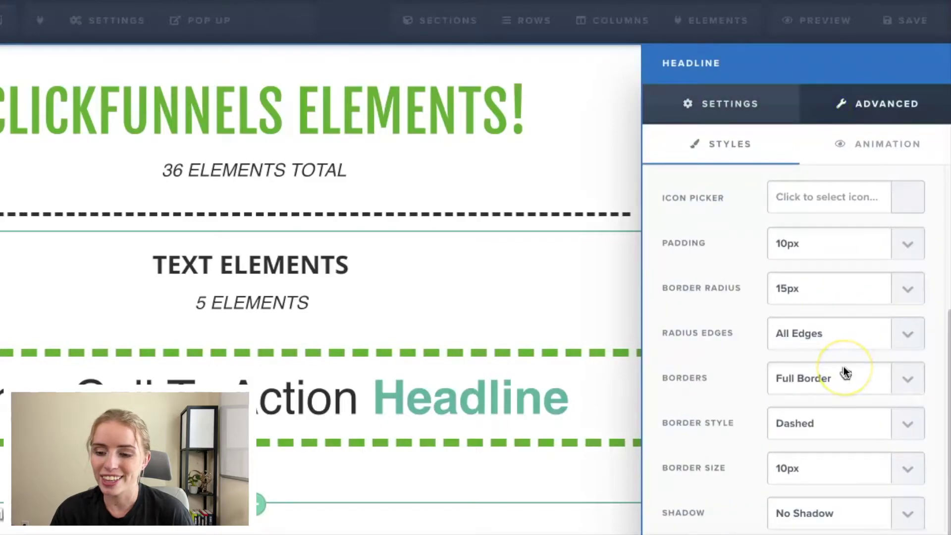
{"action": "left_click", "coordinate": [913, 514]}
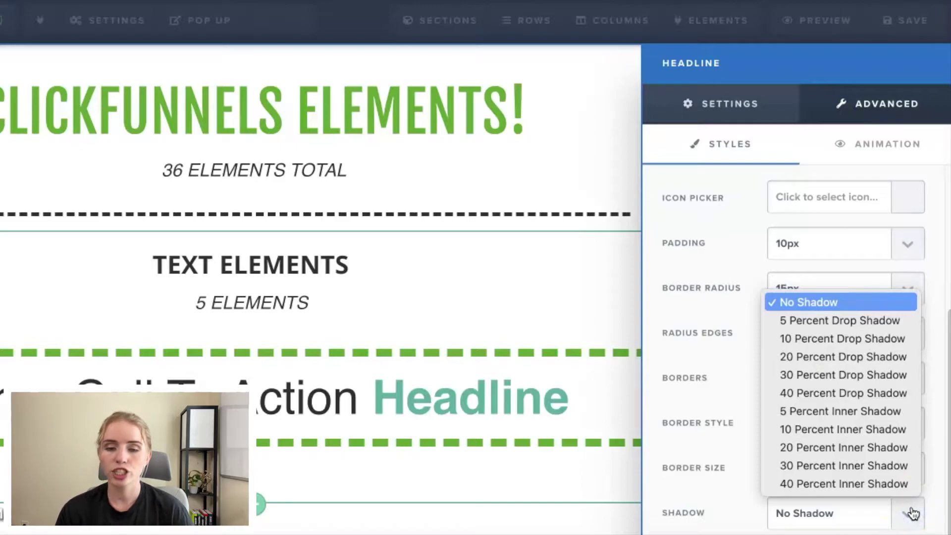
{"action": "left_click", "coordinate": [882, 393]}
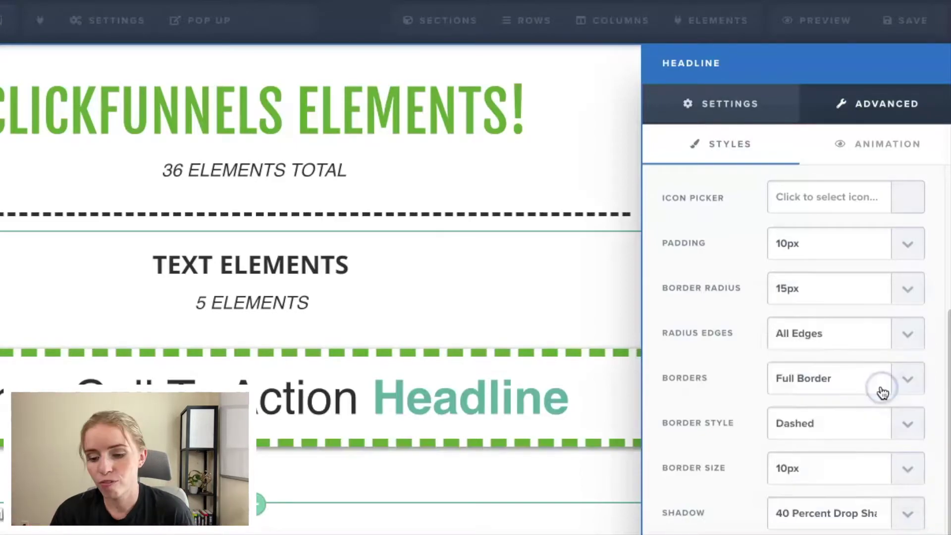
{"action": "left_click", "coordinate": [902, 511]}
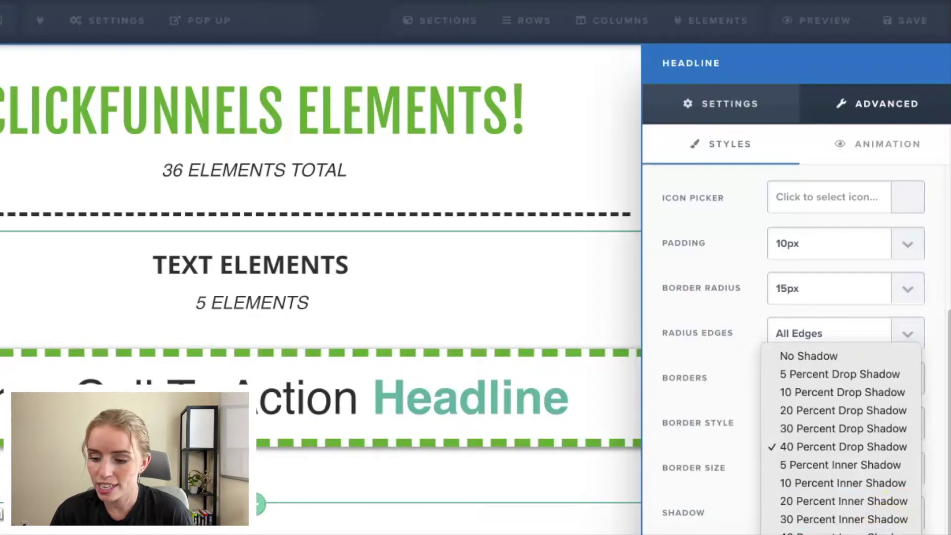
{"action": "left_click", "coordinate": [842, 531]}
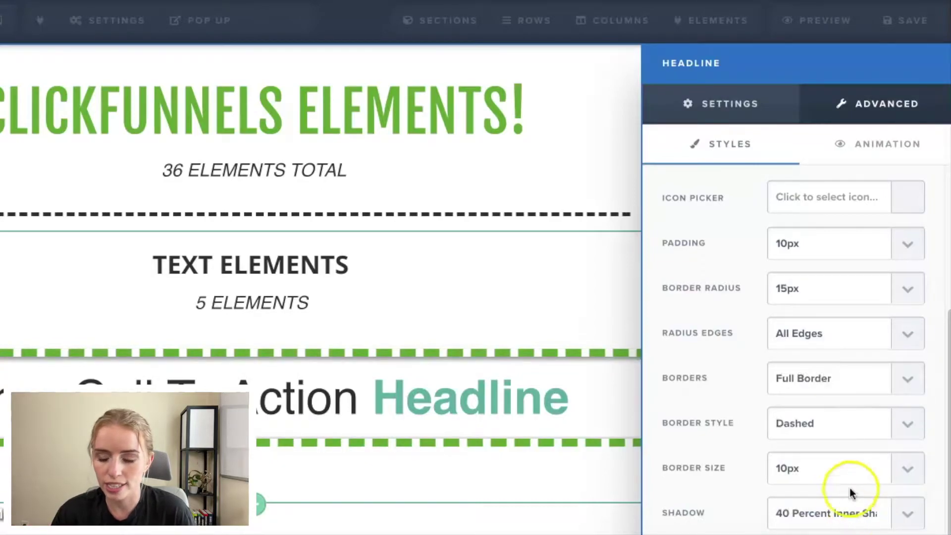
- Set the headline's border size to None, staying in its advanced settings
{"action": "left_click", "coordinate": [904, 468]}
{"action": "left_click", "coordinate": [860, 385]}
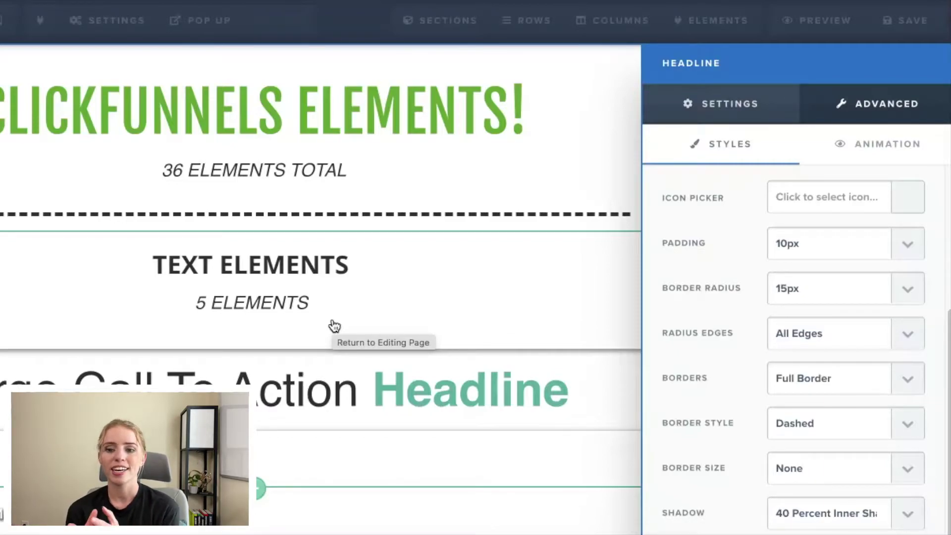
{"action": "left_click", "coordinate": [860, 107]}
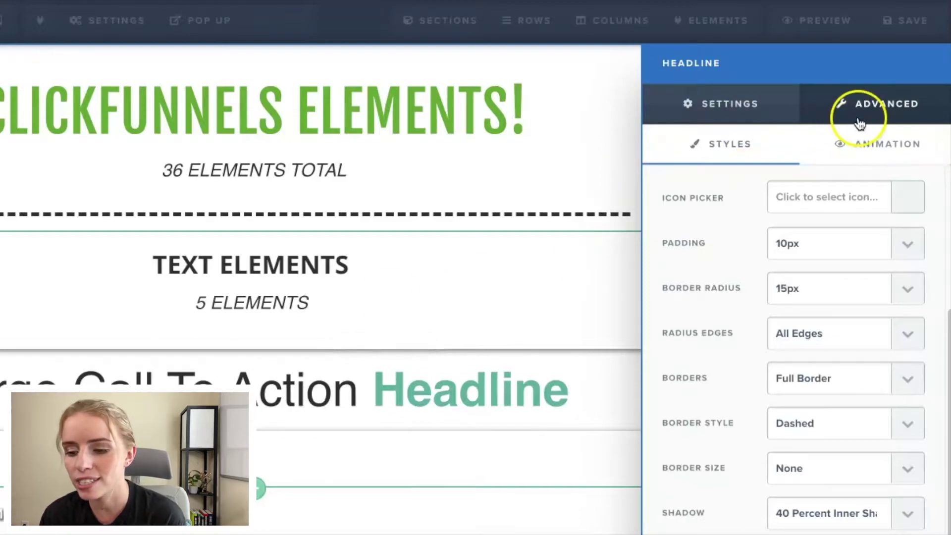
- In the headline's animation settings, set the timed delay to None and the animation type to On Page Scroll (becomes visible)
{"action": "left_click", "coordinate": [865, 144]}
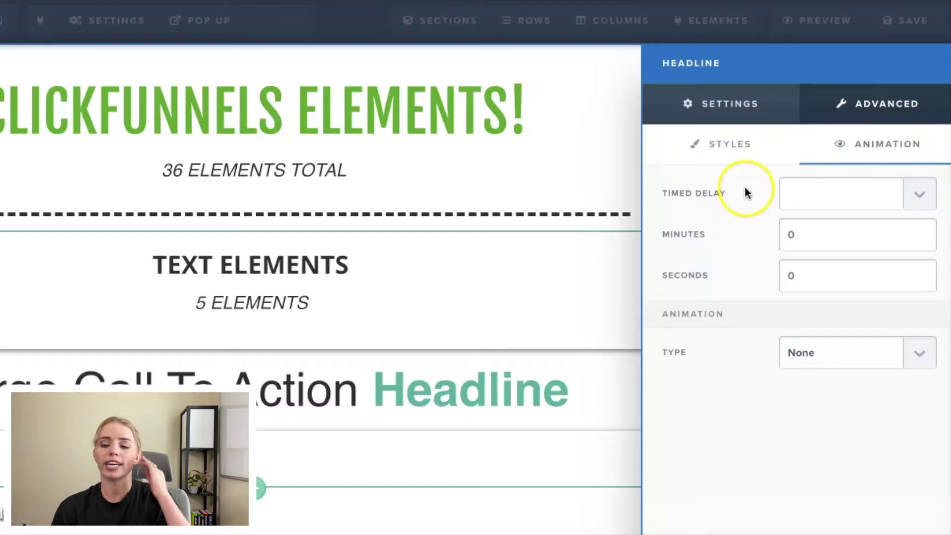
{"action": "left_click", "coordinate": [920, 190]}
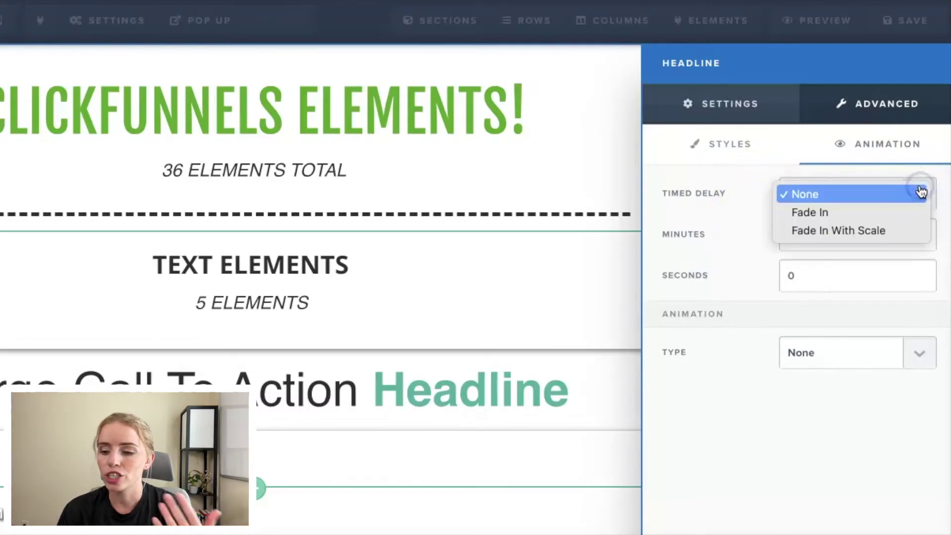
{"action": "left_click", "coordinate": [910, 190]}
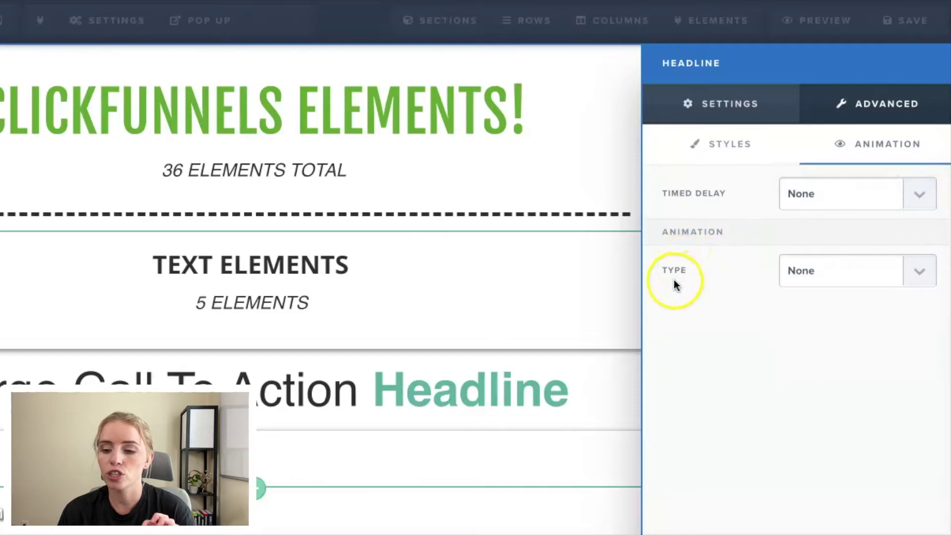
{"action": "left_click", "coordinate": [894, 284]}
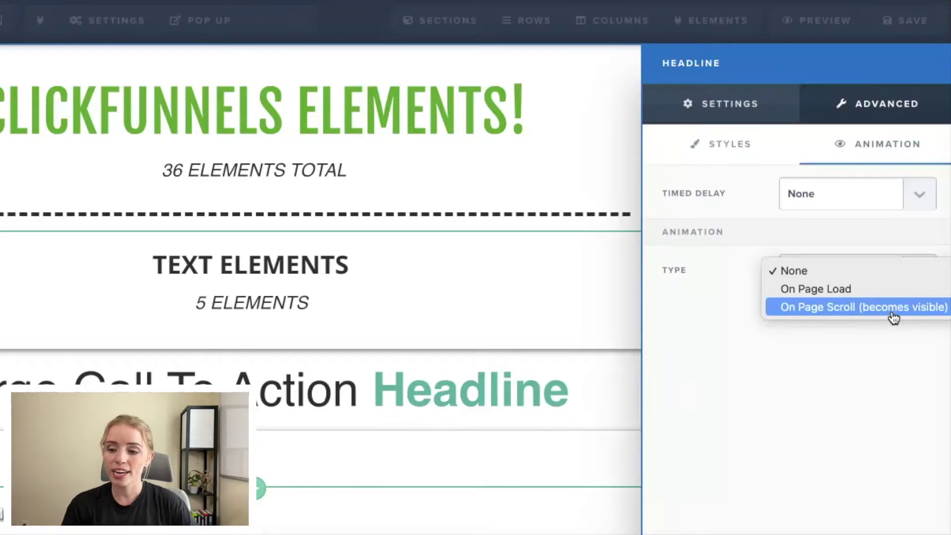
{"action": "left_click", "coordinate": [875, 308]}
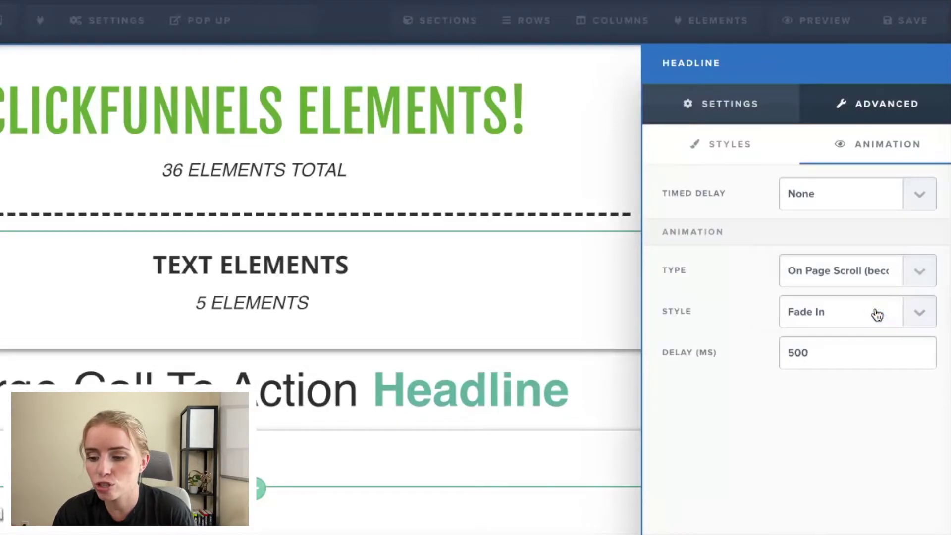
{"action": "left_click", "coordinate": [450, 312]}
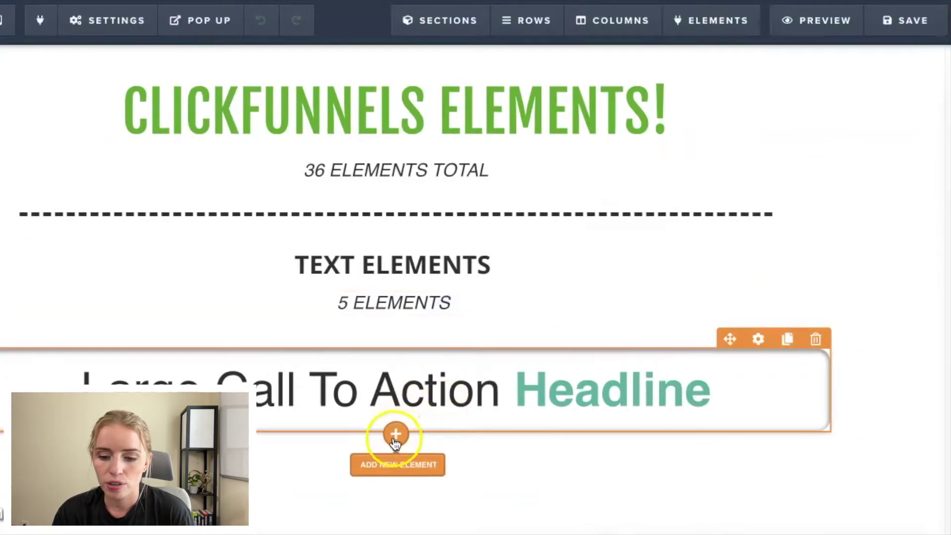
- Add a two-column row below the large headline and place a Headline element in its right column
{"action": "left_click", "coordinate": [397, 432]}
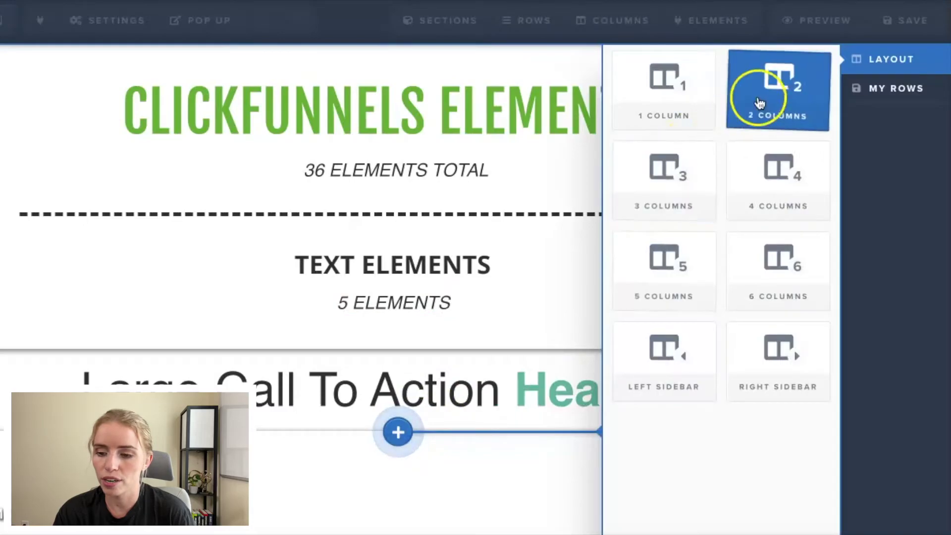
{"action": "left_click", "coordinate": [761, 103]}
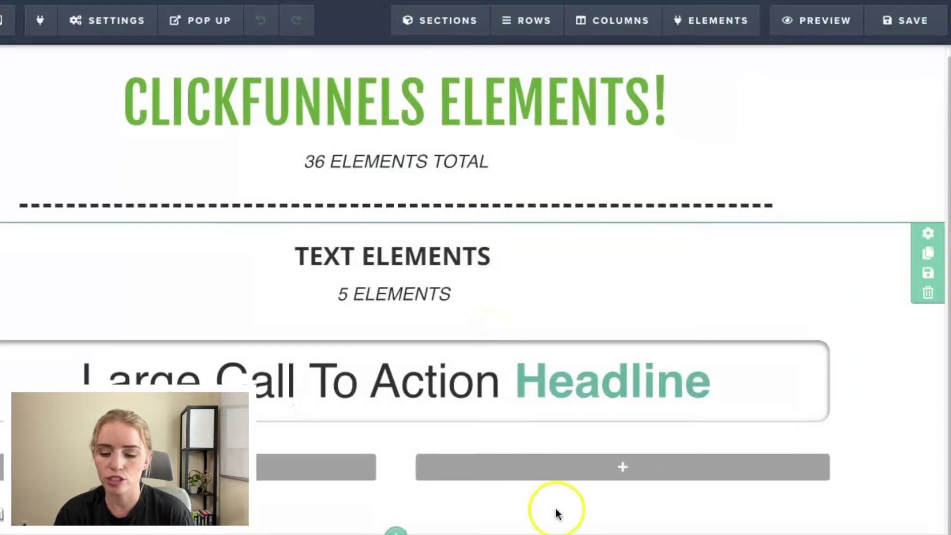
{"action": "left_click", "coordinate": [610, 466]}
{"action": "left_click", "coordinate": [668, 192]}
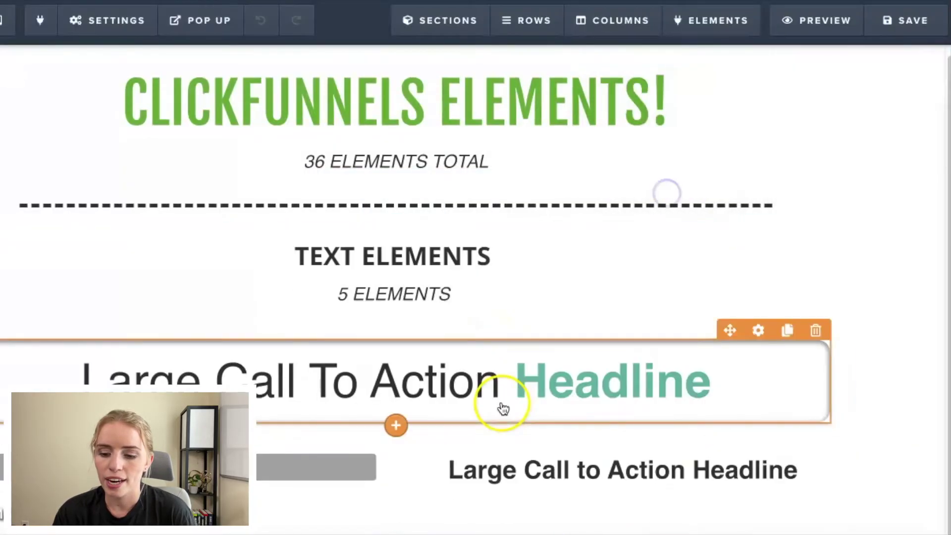
- Add an Image element to the row's left column and choose the unicorn picture for it
{"action": "left_click", "coordinate": [270, 465]}
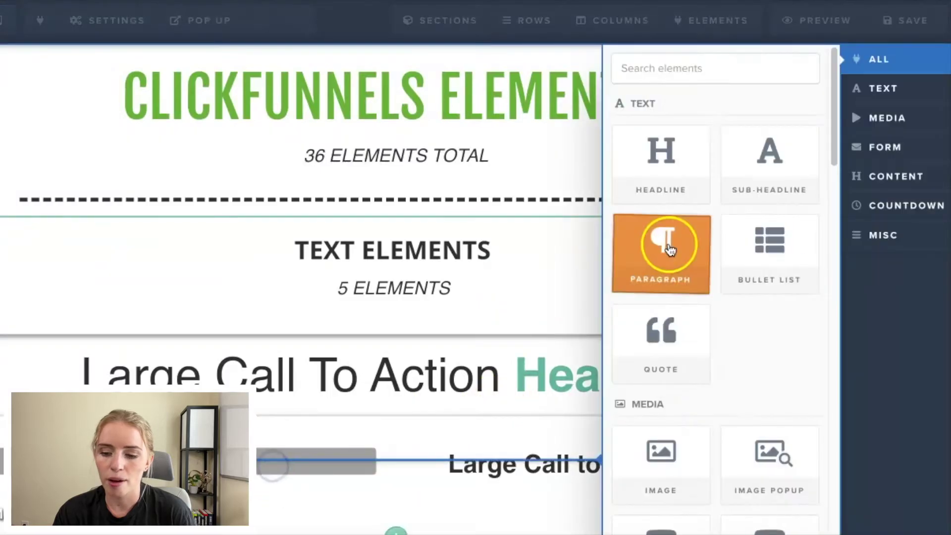
{"action": "left_click", "coordinate": [629, 449]}
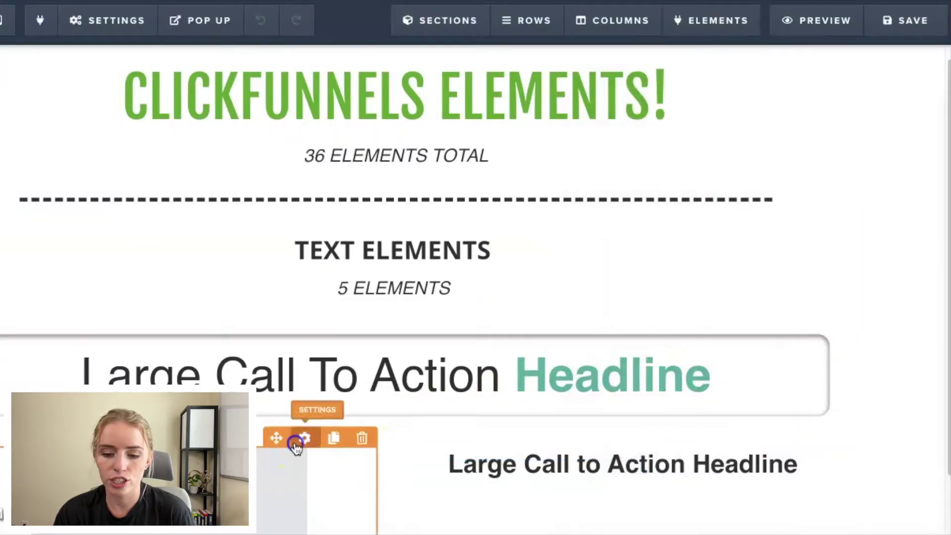
{"action": "left_click", "coordinate": [296, 442]}
{"action": "left_click", "coordinate": [914, 197]}
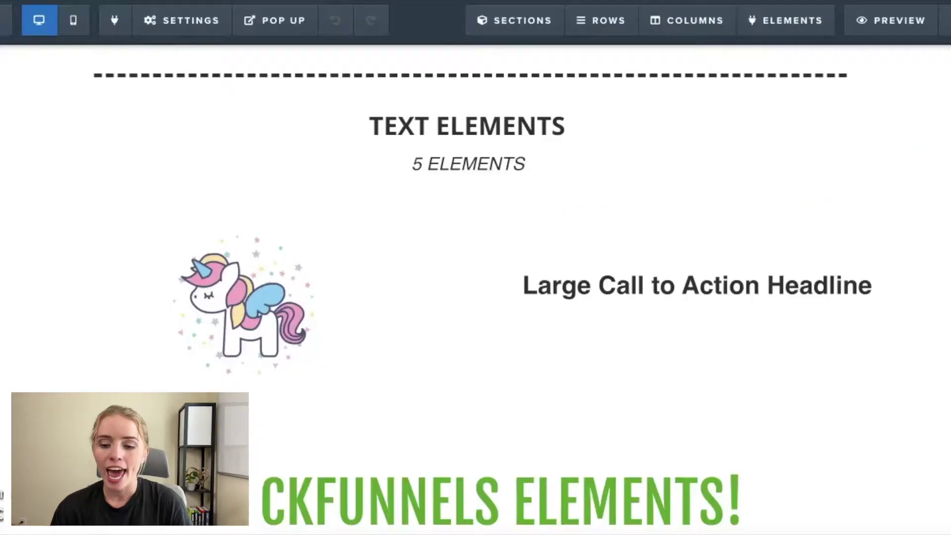
- Set the right-column headline's timed delay to None and its animation type to On Page Scroll (becomes visible)
{"action": "scroll", "coordinate": [630, 366], "scroll_direction": "up", "scroll_amount": 5}
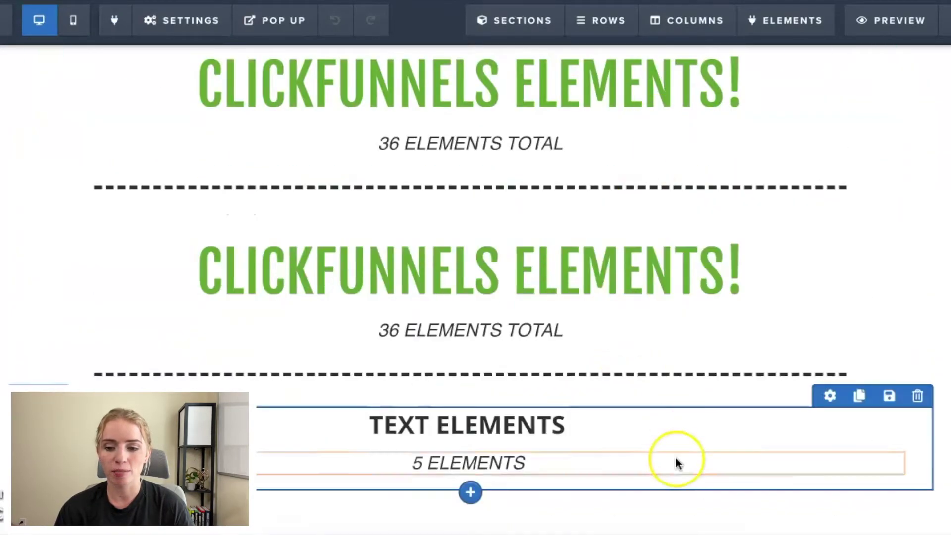
{"action": "scroll", "coordinate": [676, 461], "scroll_direction": "down", "scroll_amount": 8}
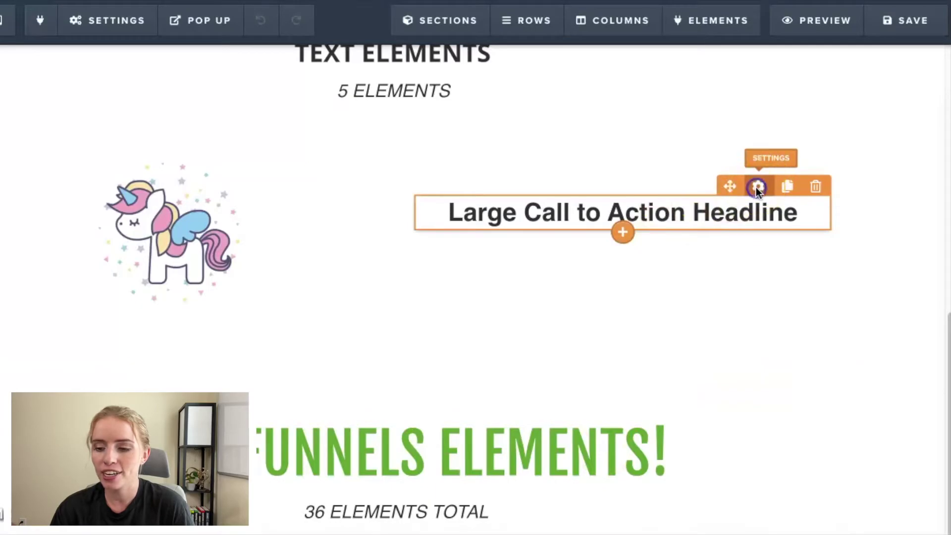
{"action": "left_click", "coordinate": [758, 187]}
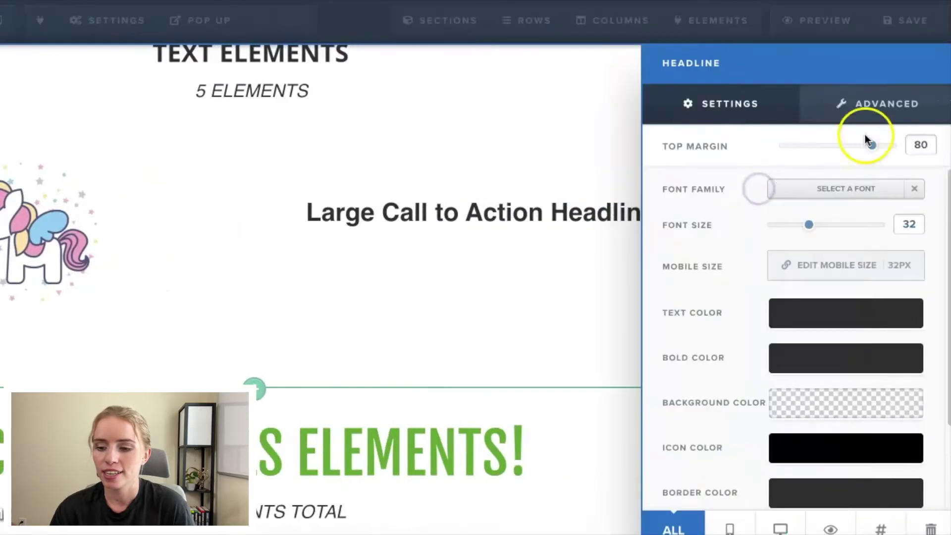
{"action": "left_click", "coordinate": [881, 120]}
{"action": "left_click", "coordinate": [886, 148]}
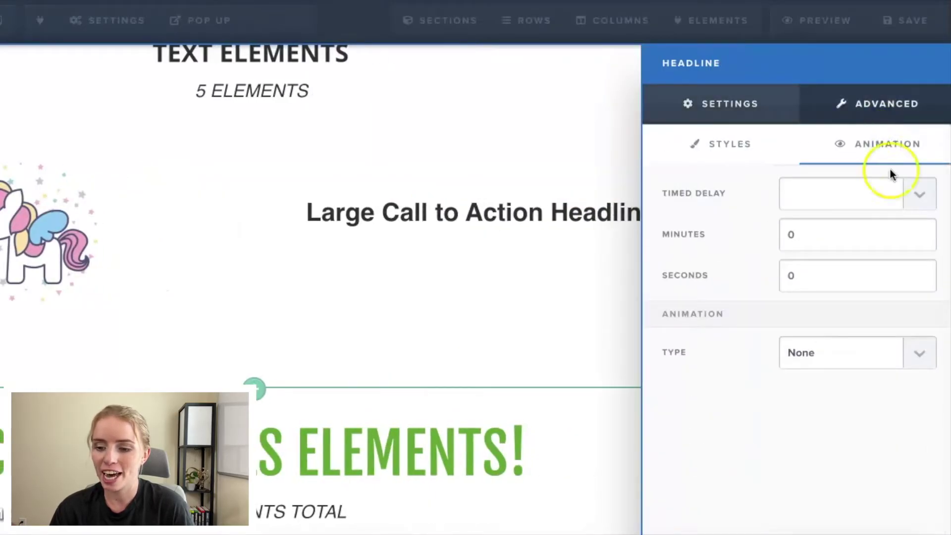
{"action": "left_click", "coordinate": [924, 200]}
{"action": "left_click", "coordinate": [896, 198]}
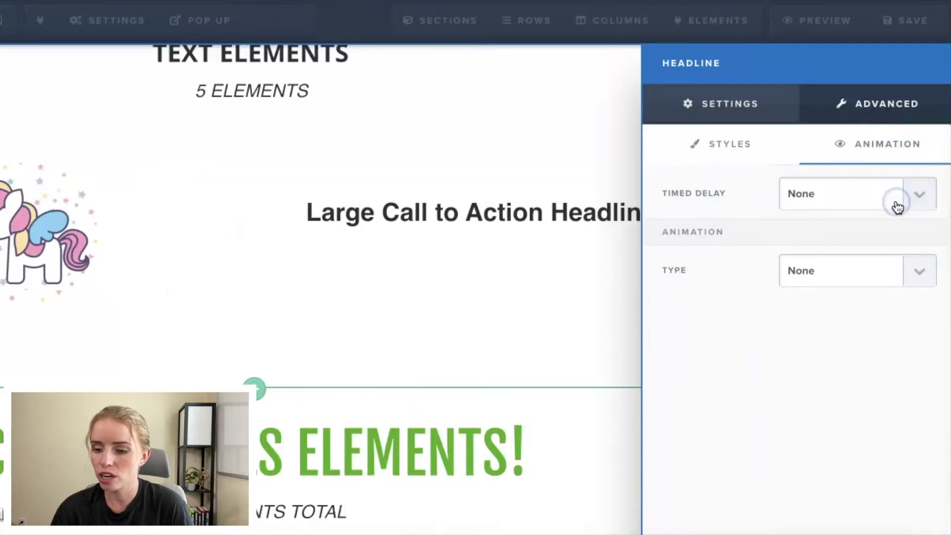
{"action": "left_click", "coordinate": [932, 281]}
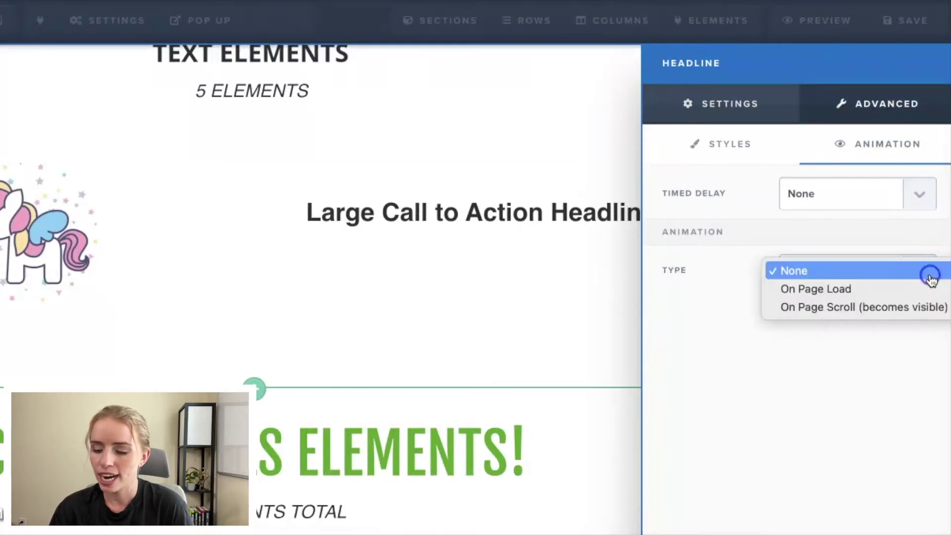
{"action": "left_click", "coordinate": [915, 306]}
- Set the headline's animation style to Right, try a delay of 1000 ms, and replace it with 5 ms
{"action": "left_click", "coordinate": [918, 309]}
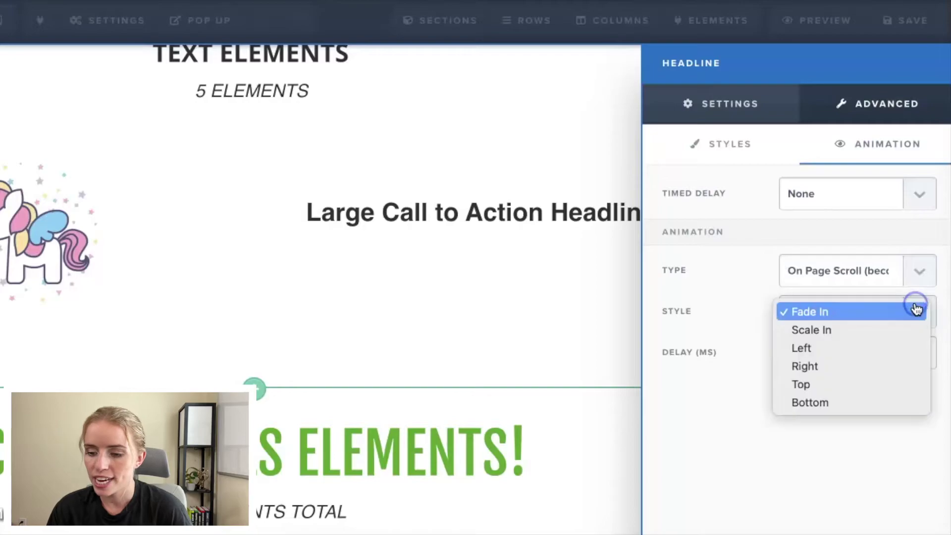
{"action": "left_click", "coordinate": [892, 367]}
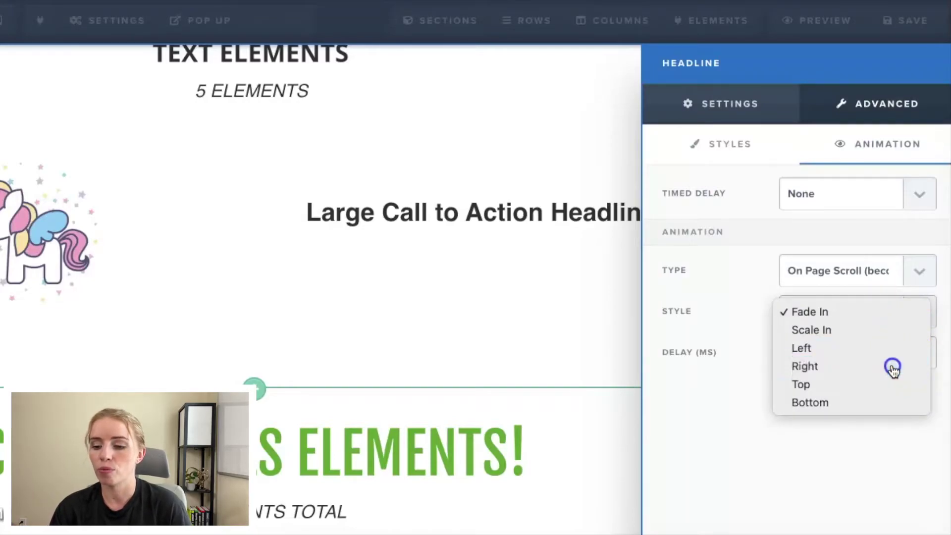
{"action": "left_click_drag", "start_coordinate": [831, 355], "coordinate": [757, 357]}
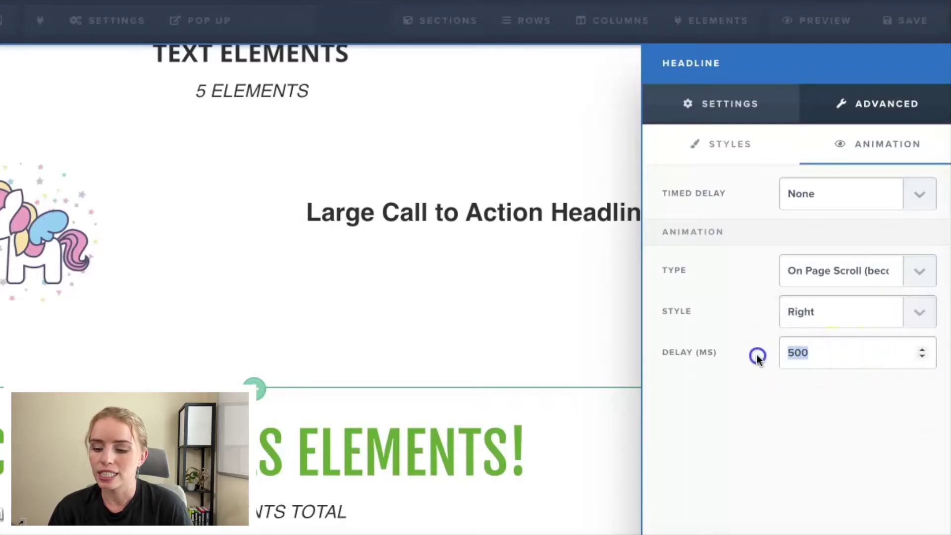
{"action": "type", "text": "1000"}
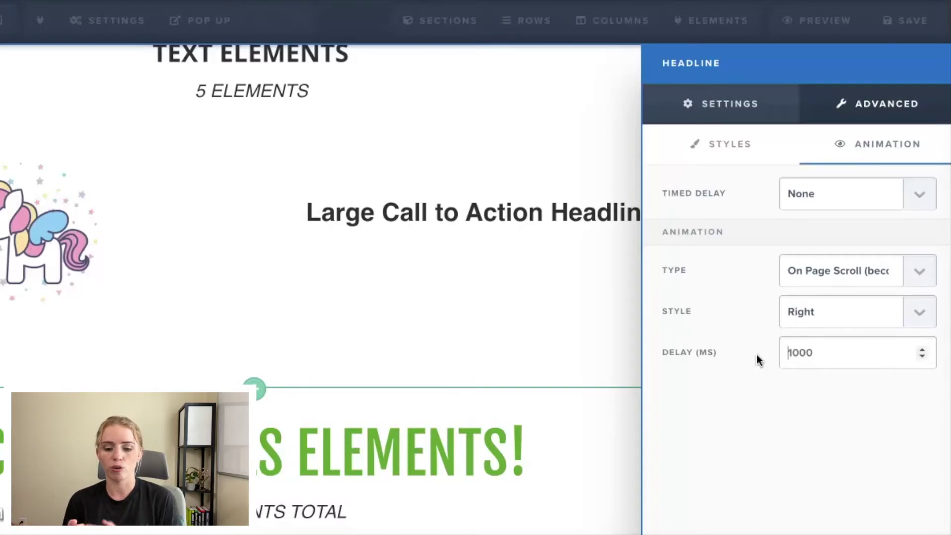
{"action": "key", "text": "ctrl+a"}
{"action": "type", "text": "5"}
{"action": "left_click", "coordinate": [250, 223]}
- Set the unicorn image's timed delay to None and its animation type to On Page Scroll (becomes visible)
{"action": "left_click", "coordinate": [303, 136]}
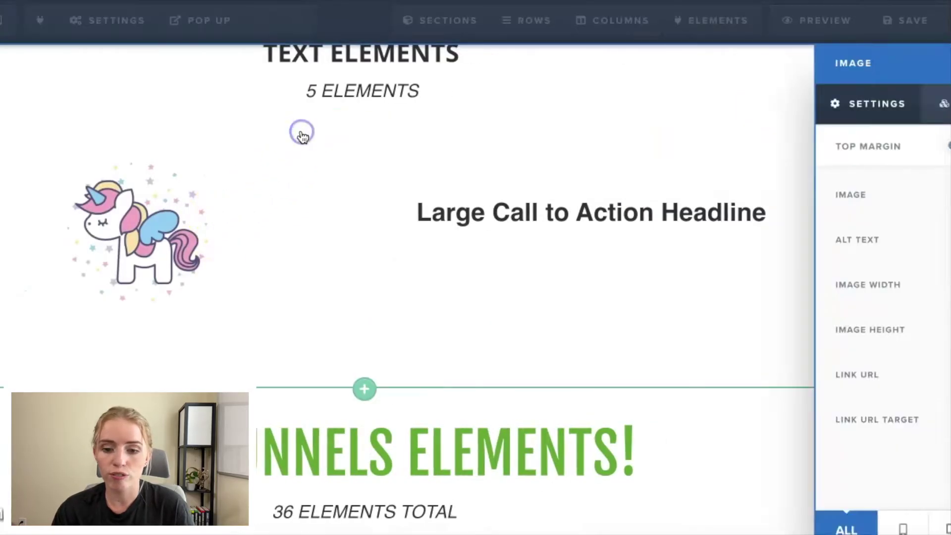
{"action": "left_click", "coordinate": [906, 121]}
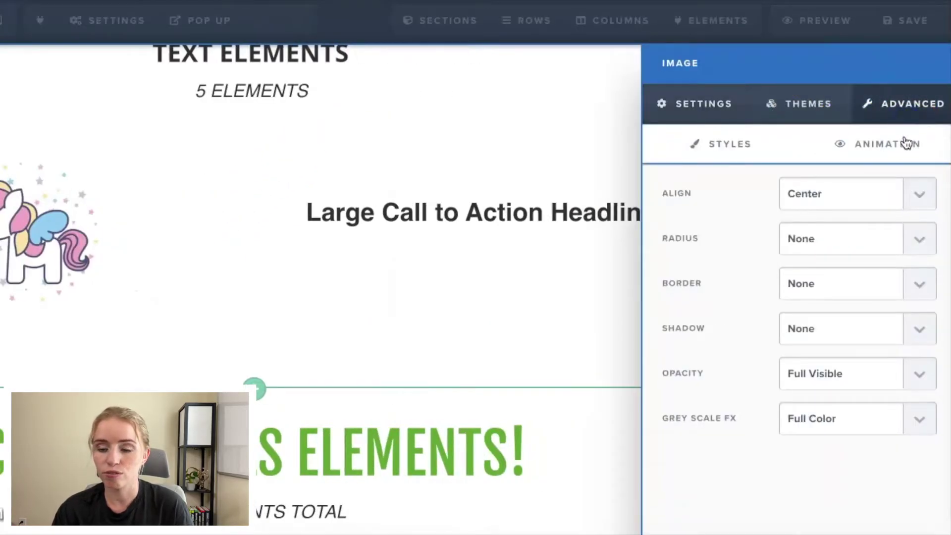
{"action": "left_click", "coordinate": [906, 147]}
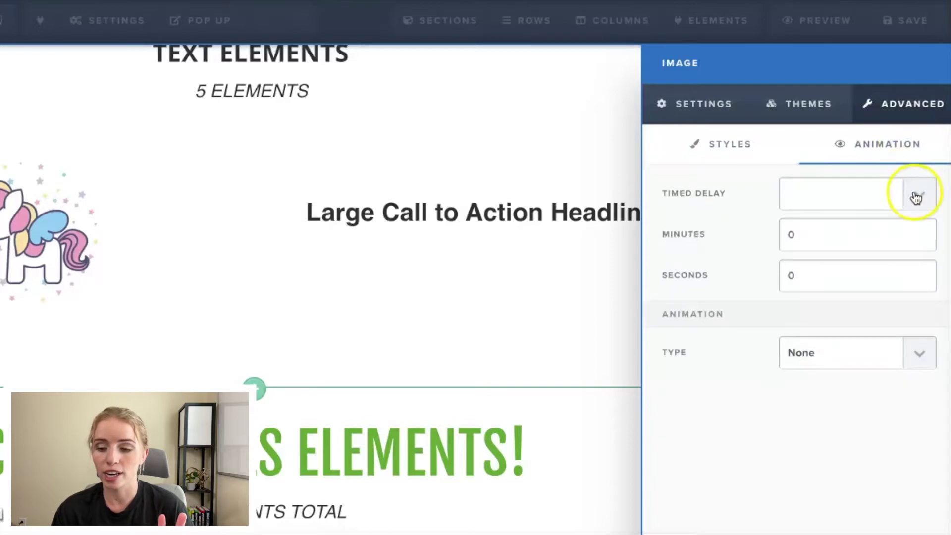
{"action": "left_click", "coordinate": [927, 204]}
{"action": "left_click", "coordinate": [917, 307]}
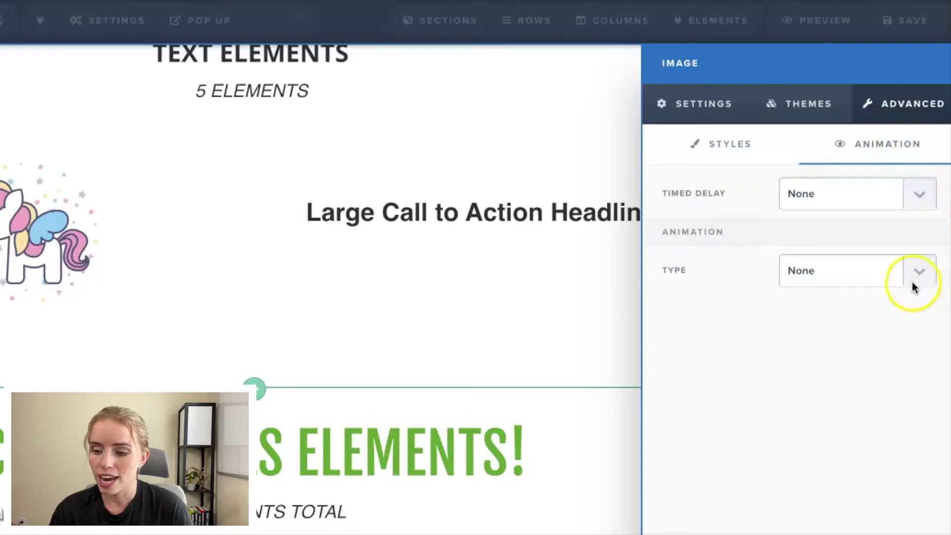
{"action": "left_click", "coordinate": [913, 280]}
{"action": "left_click", "coordinate": [908, 313]}
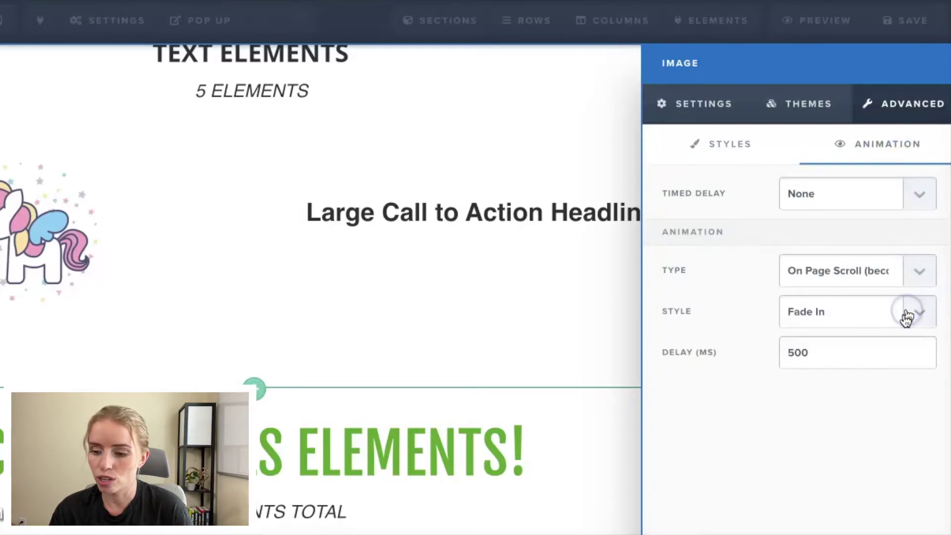
- Set the image's animation style to Left with a delay of 5 ms
{"action": "left_click", "coordinate": [918, 306]}
{"action": "left_click", "coordinate": [892, 356]}
{"action": "left_click_drag", "start_coordinate": [815, 352], "coordinate": [779, 354]}
{"action": "type", "text": "5"}
{"action": "left_click", "coordinate": [565, 279]}
- Save the page and preview it to watch the image and headline animate on scroll
{"action": "left_click", "coordinate": [913, 19]}
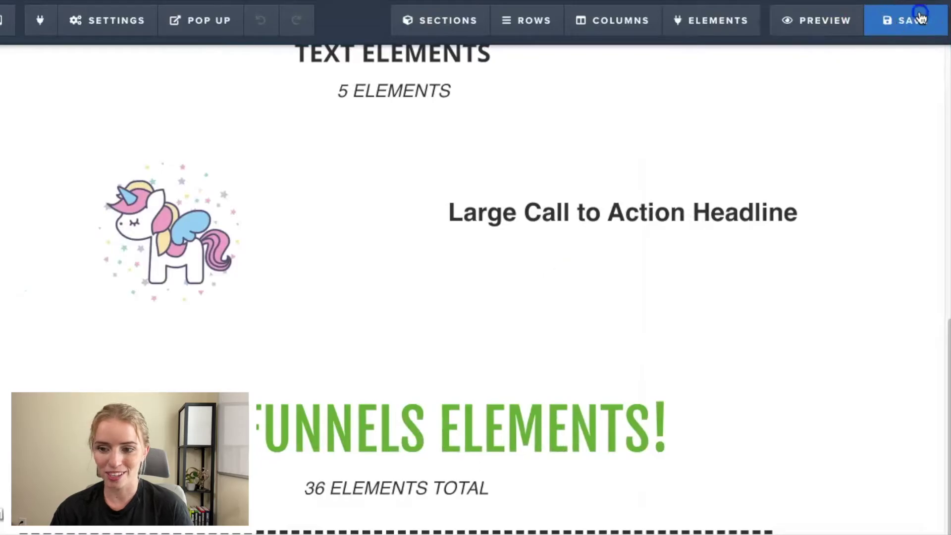
{"action": "left_click", "coordinate": [907, 21]}
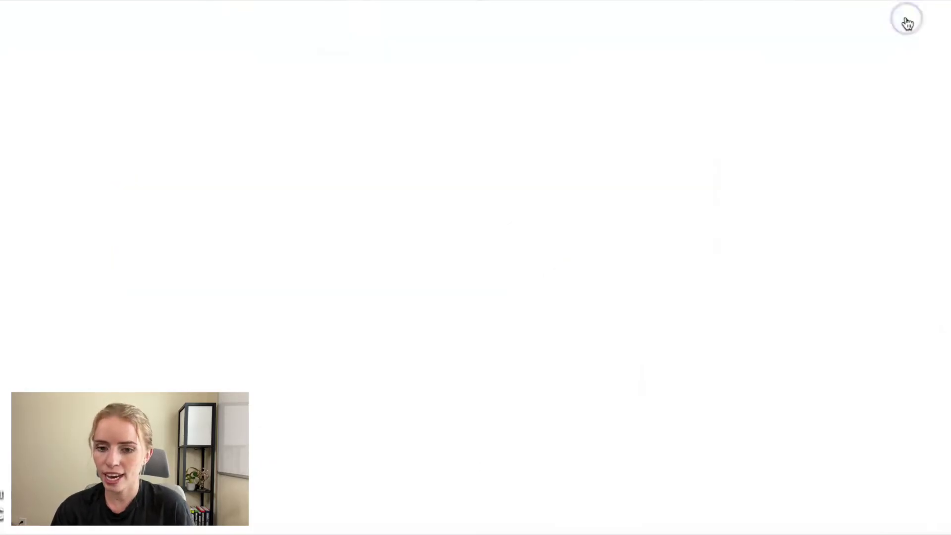
{"action": "scroll", "coordinate": [917, 68], "scroll_direction": "down", "scroll_amount": 5}
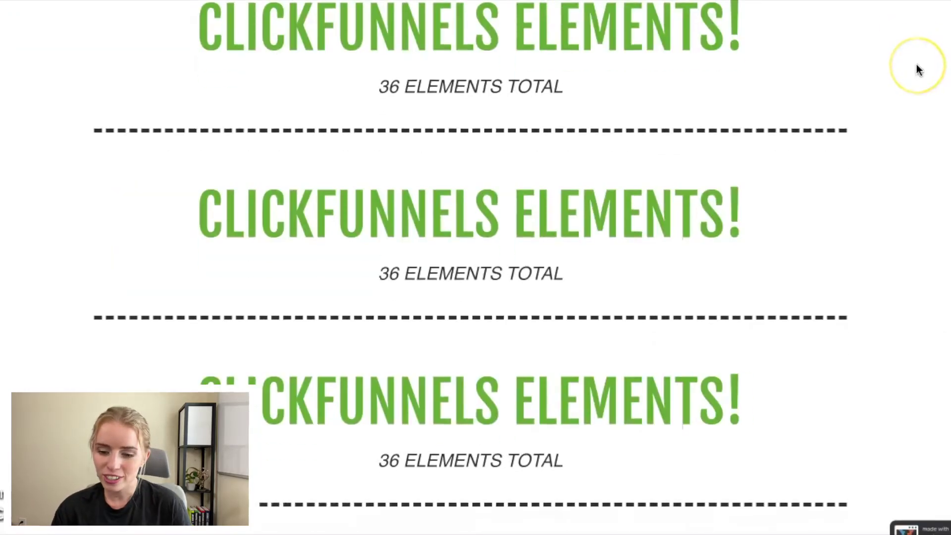
{"action": "scroll", "coordinate": [918, 70], "scroll_direction": "down", "scroll_amount": 5}
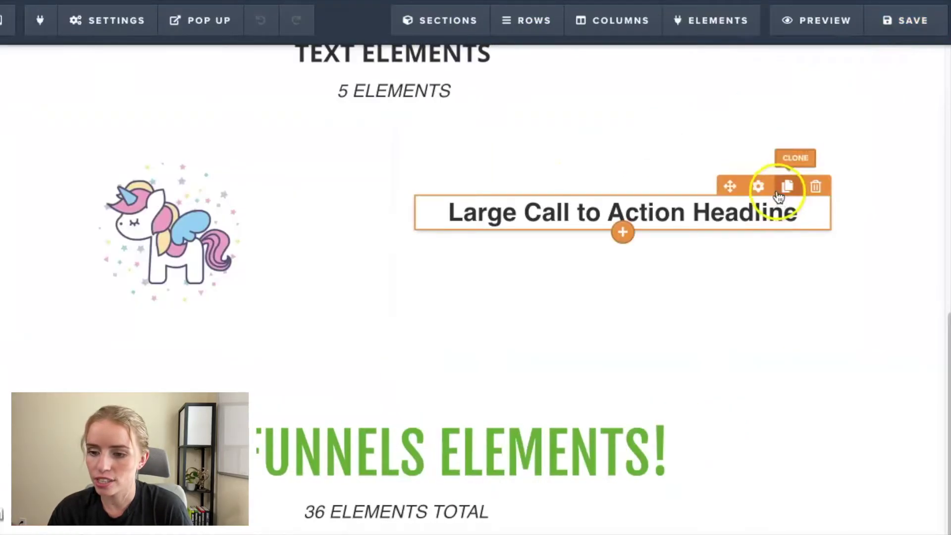
- Examine the timed delay options in the right-column headline's animation settings, leaving None selected
{"action": "left_click", "coordinate": [765, 188]}
{"action": "left_click", "coordinate": [886, 110]}
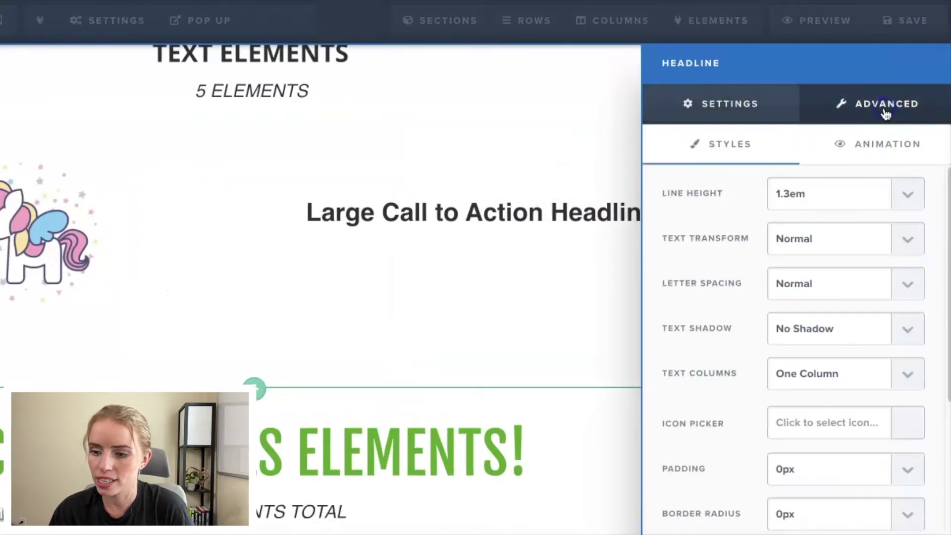
{"action": "left_click", "coordinate": [887, 154]}
{"action": "left_click", "coordinate": [848, 198]}
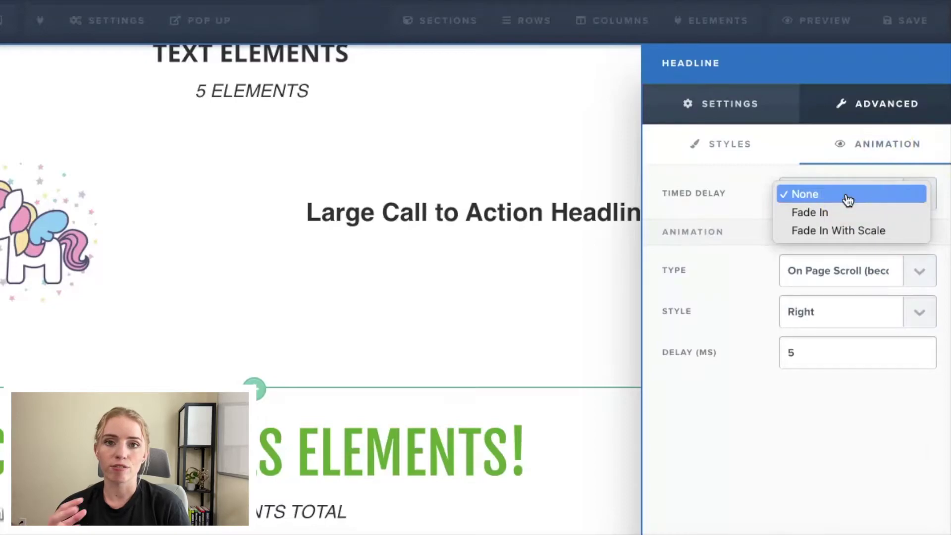
{"action": "left_click", "coordinate": [841, 231]}
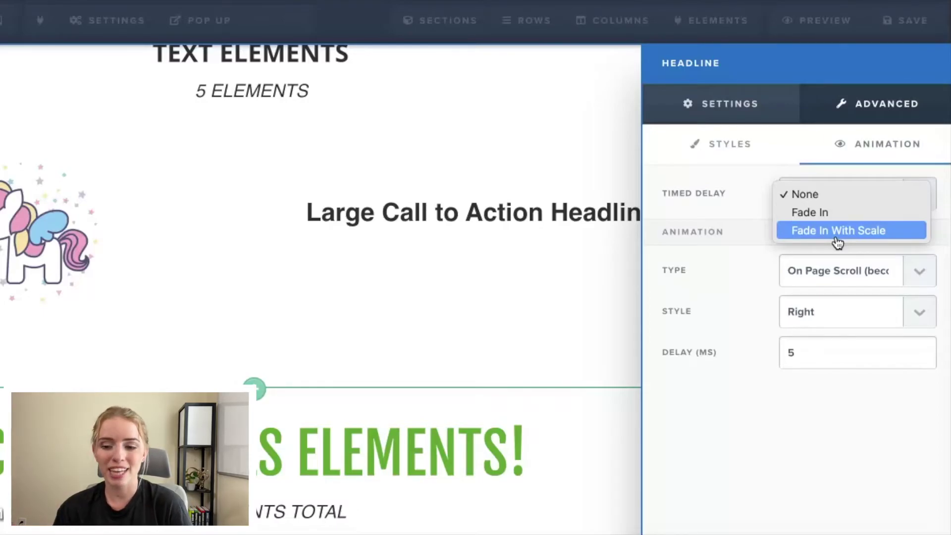
{"action": "left_click", "coordinate": [526, 217]}
{"action": "left_click", "coordinate": [593, 258]}
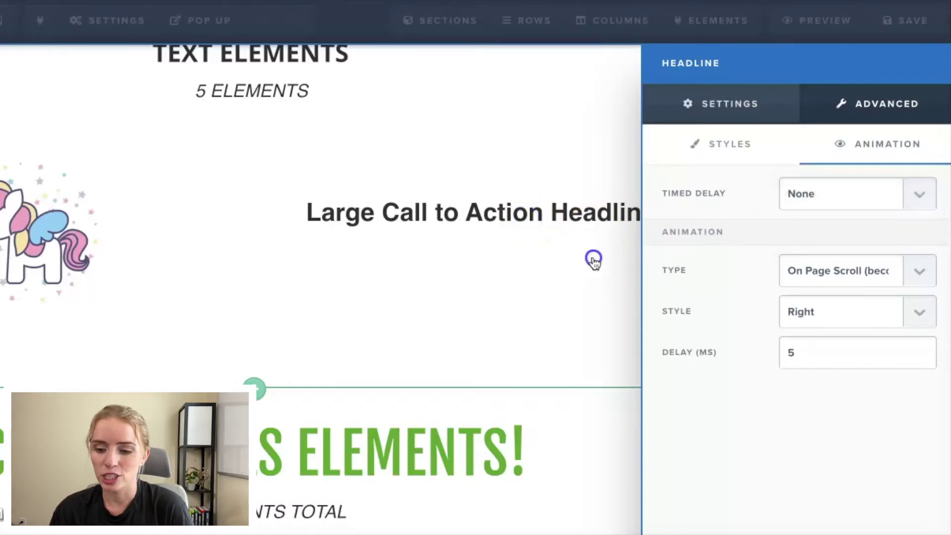
- Delete the extra CLICKFUNNELS ELEMENTS section below the text elements and save the page
{"action": "mouse_move", "coordinate": [782, 374]}
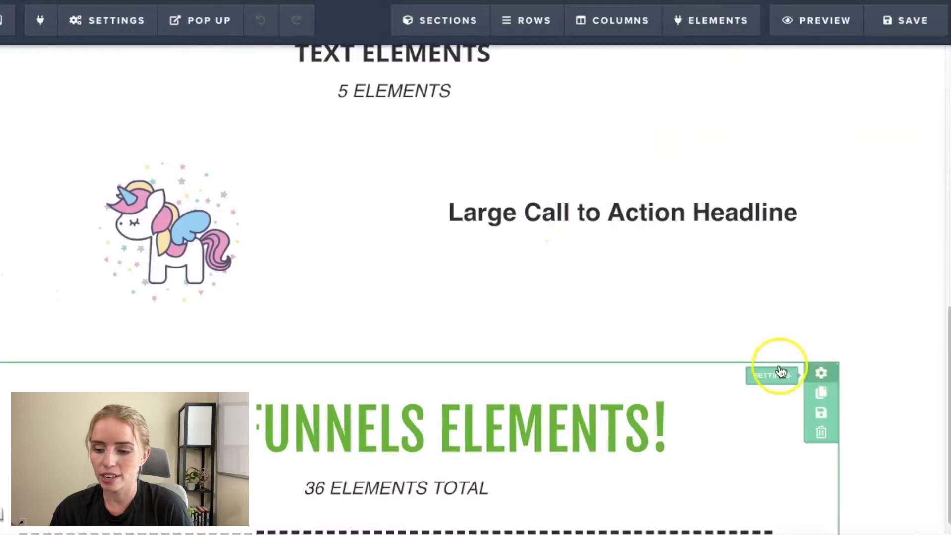
{"action": "left_click", "coordinate": [820, 433]}
{"action": "left_click", "coordinate": [563, 37]}
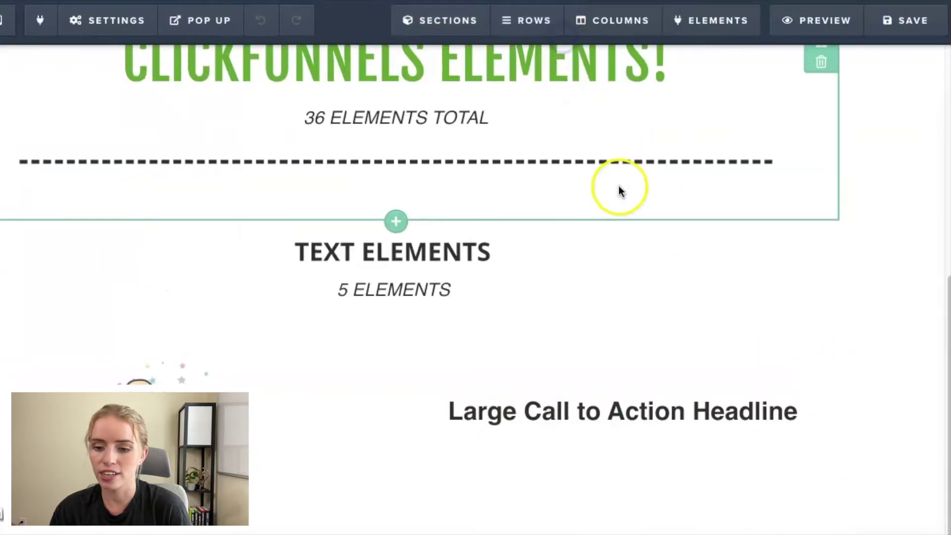
{"action": "left_click", "coordinate": [907, 23]}
- Add a Headline element below the 5 ELEMENTS line and a Sub-Headline element beneath it
{"action": "left_click", "coordinate": [397, 312]}
{"action": "left_click", "coordinate": [714, 178]}
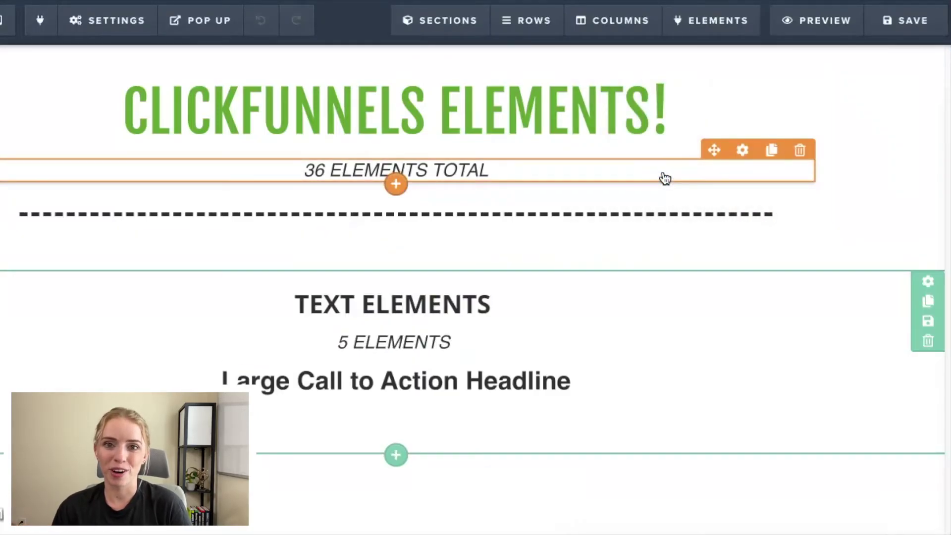
{"action": "left_click", "coordinate": [395, 360]}
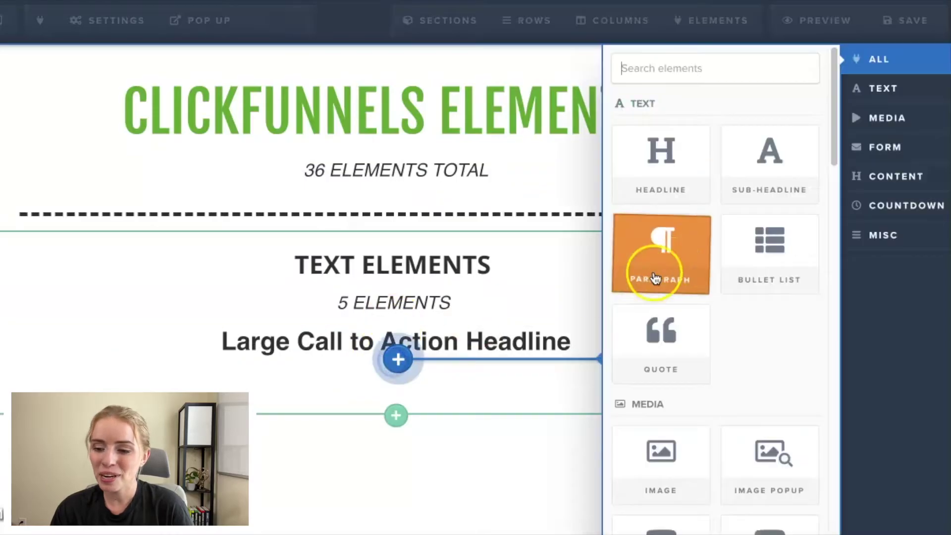
{"action": "left_click", "coordinate": [743, 148]}
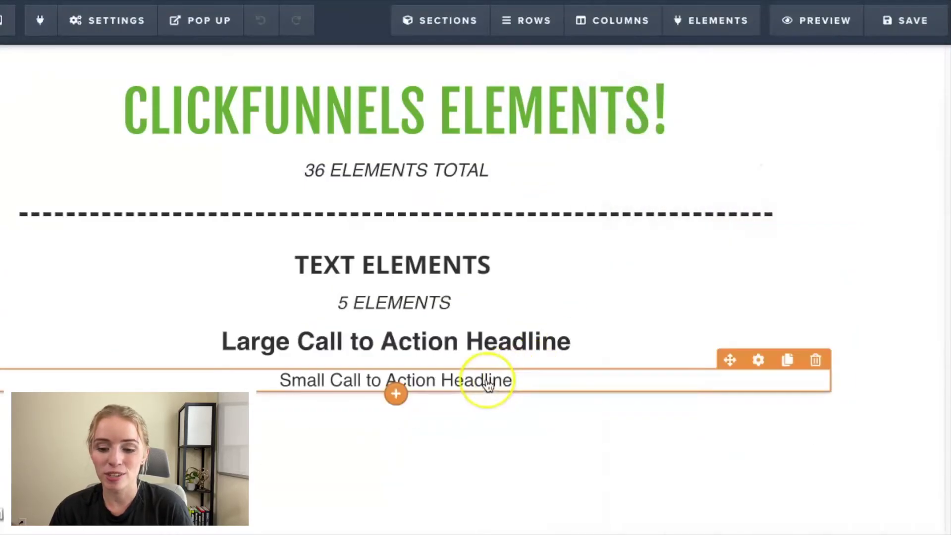
- Apply italic, underline and strikethrough to the Small Call to Action Headline text, and remove these styles again
{"action": "left_click", "coordinate": [418, 384]}
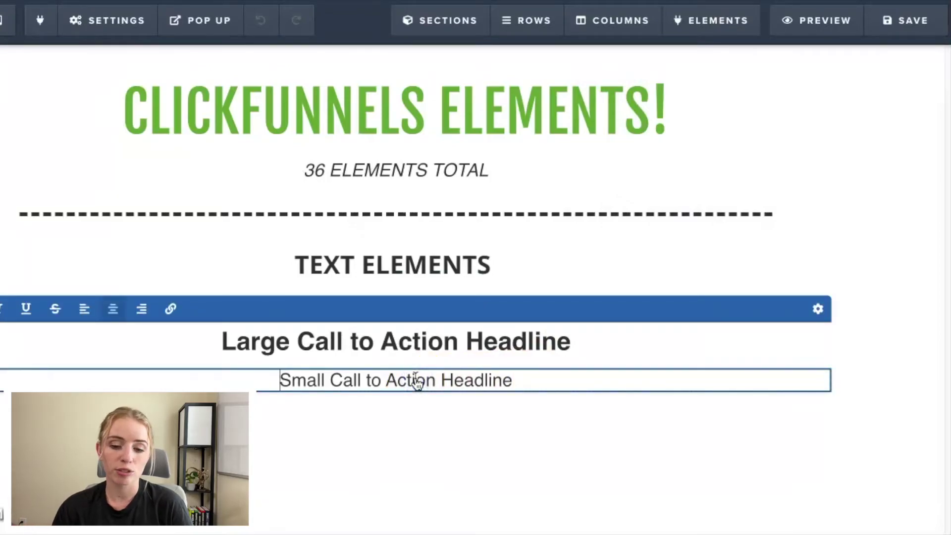
{"action": "left_click_drag", "start_coordinate": [529, 384], "coordinate": [251, 380]}
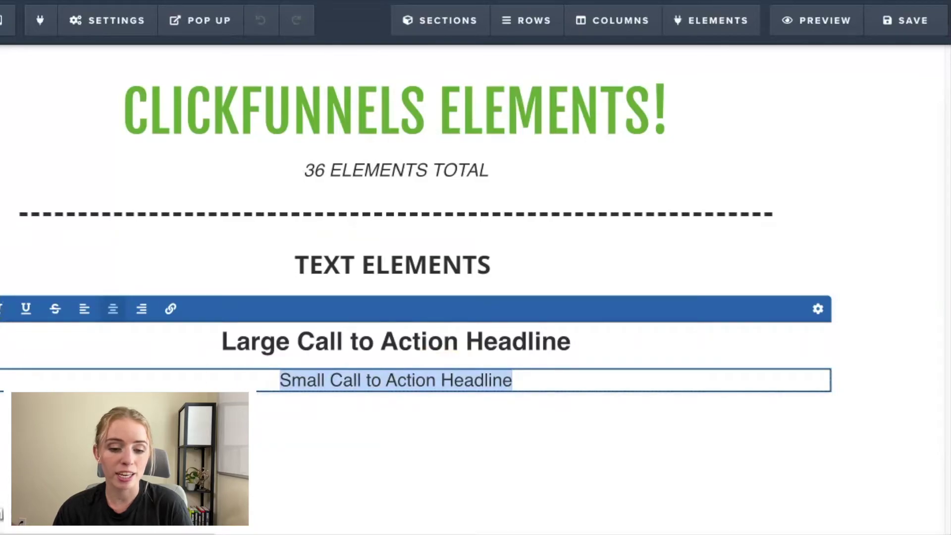
{"action": "left_click", "coordinate": [1, 309]}
{"action": "left_click", "coordinate": [25, 309]}
{"action": "left_click", "coordinate": [55, 309]}
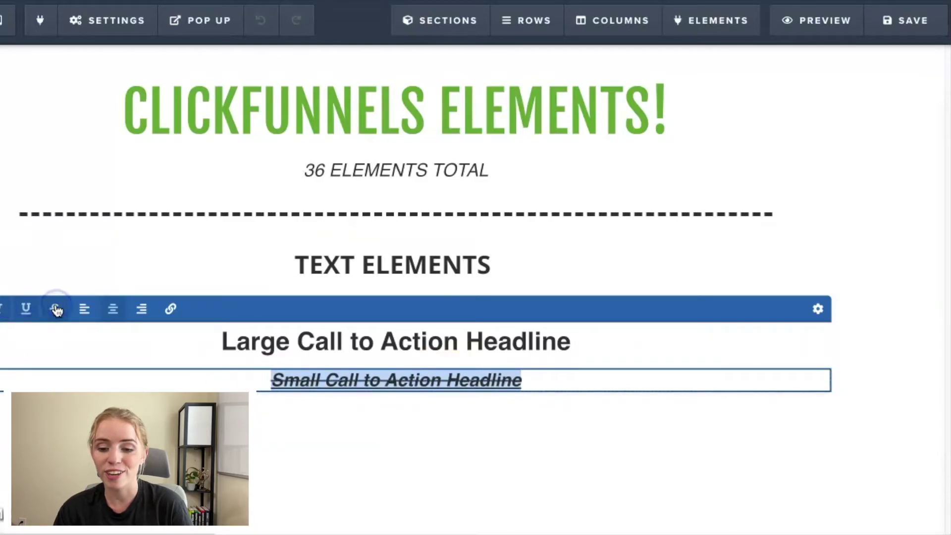
{"action": "left_click", "coordinate": [25, 308]}
{"action": "left_click", "coordinate": [2, 309]}
{"action": "left_click", "coordinate": [56, 309]}
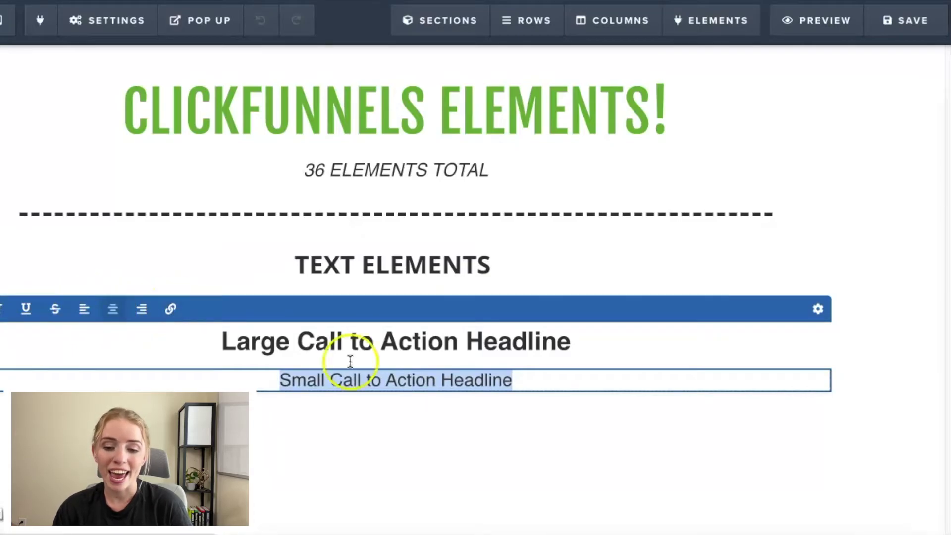
{"action": "left_click", "coordinate": [543, 412]}
- Examine the sub-headline's font and color settings, its advanced style options and its timed delay and animation options
{"action": "left_click", "coordinate": [748, 361]}
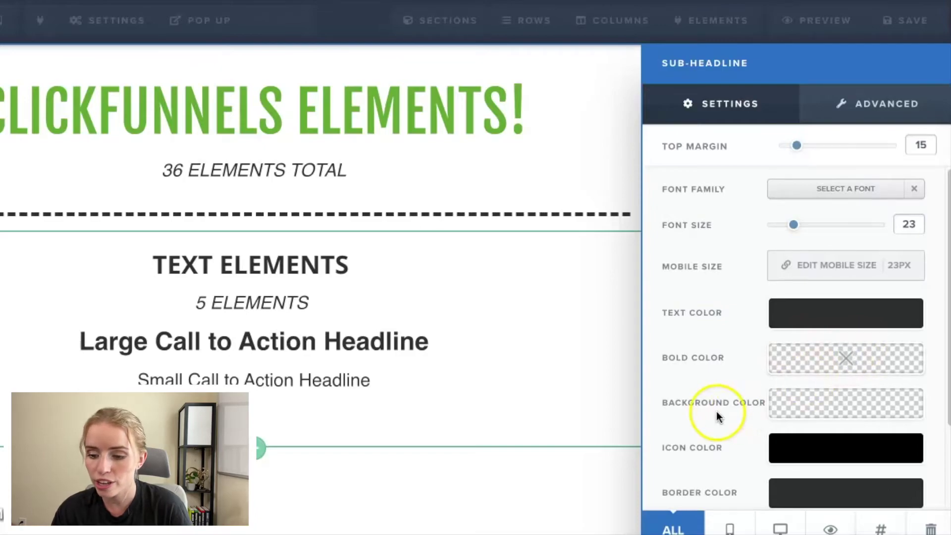
{"action": "scroll", "coordinate": [719, 412], "scroll_direction": "down", "scroll_amount": 1}
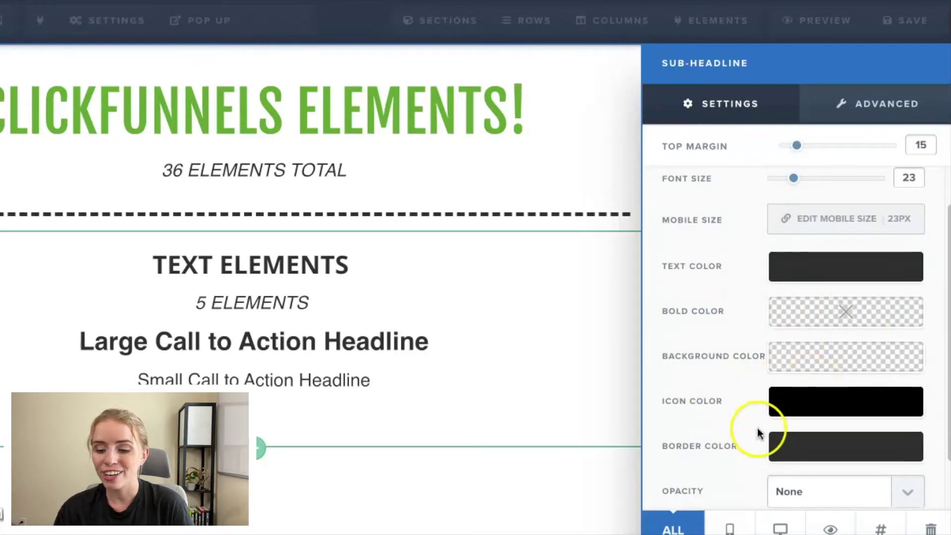
{"action": "scroll", "coordinate": [759, 429], "scroll_direction": "down", "scroll_amount": 1}
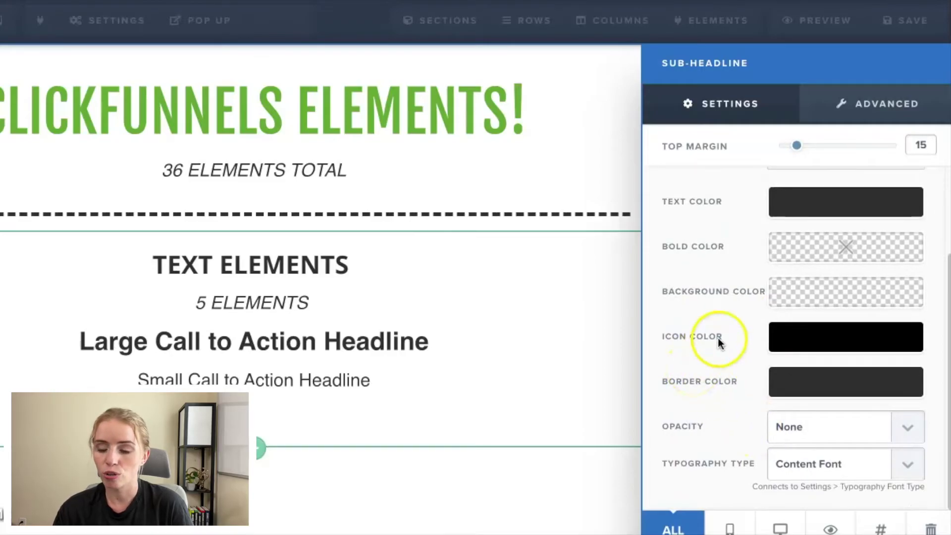
{"action": "scroll", "coordinate": [718, 336], "scroll_direction": "up", "scroll_amount": 2}
{"action": "left_click", "coordinate": [859, 110]}
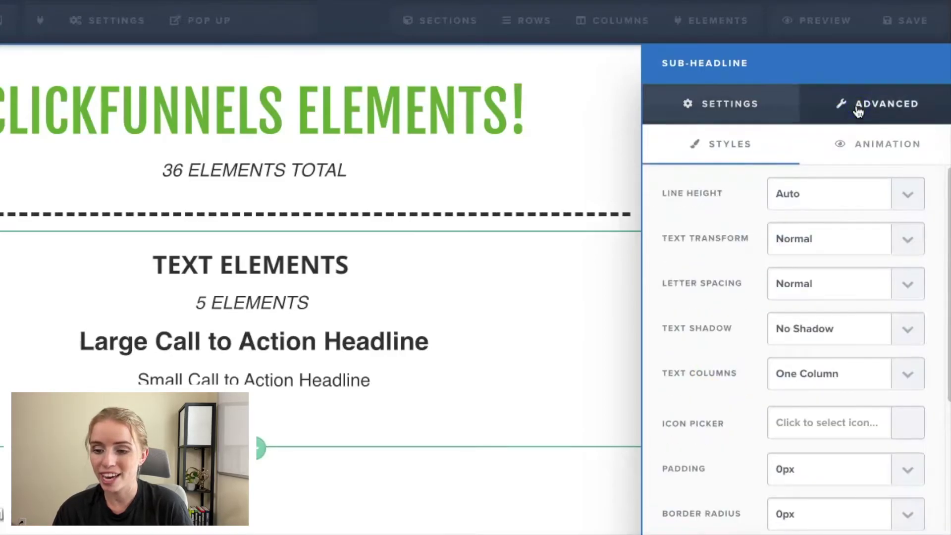
{"action": "scroll", "coordinate": [887, 217], "scroll_direction": "down", "scroll_amount": 4}
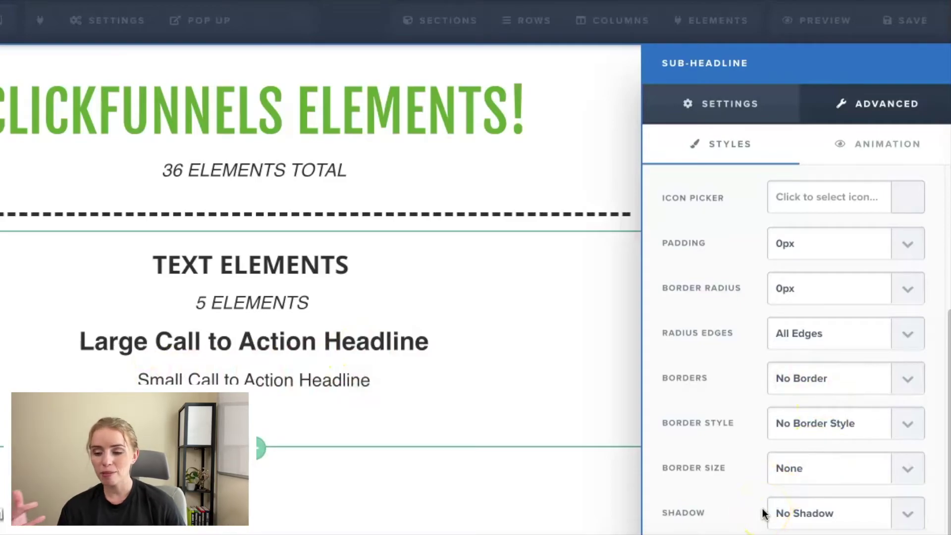
{"action": "left_click", "coordinate": [826, 156]}
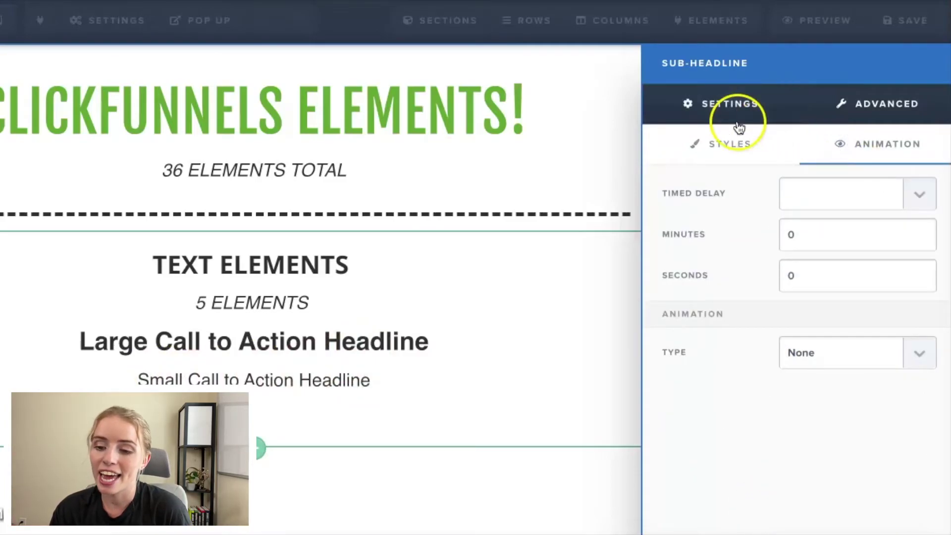
{"action": "left_click", "coordinate": [467, 245]}
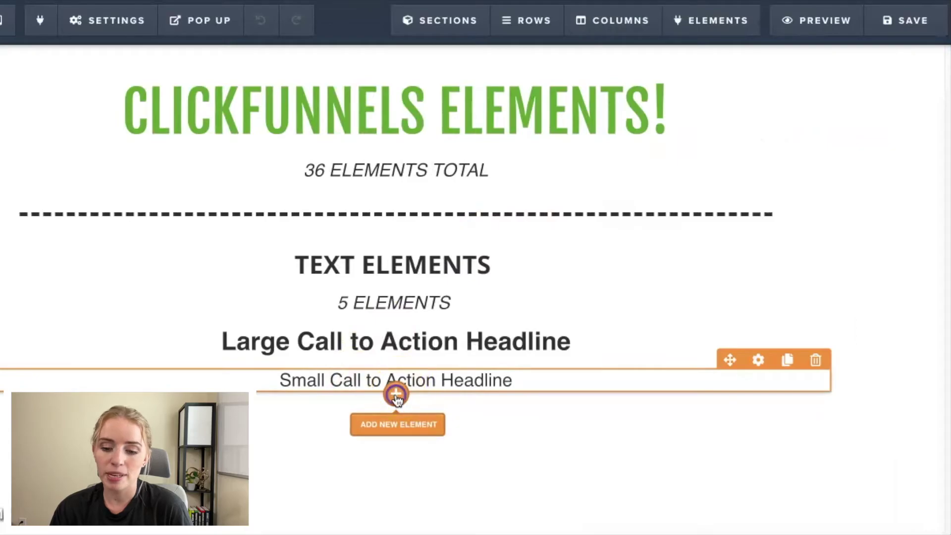
- Add a Paragraph text element below the Small Call to Action Headline
{"action": "left_click", "coordinate": [396, 392]}
{"action": "left_click", "coordinate": [896, 95]}
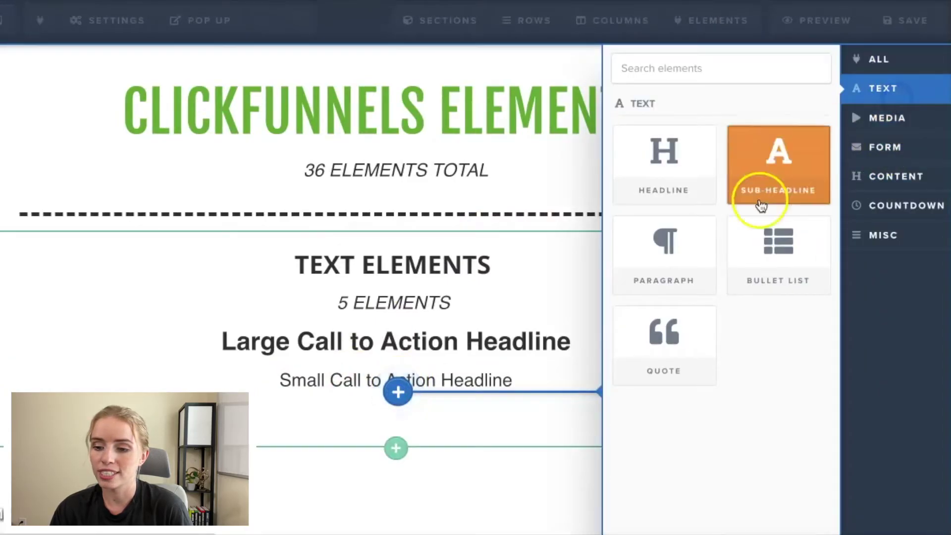
{"action": "left_click", "coordinate": [664, 250]}
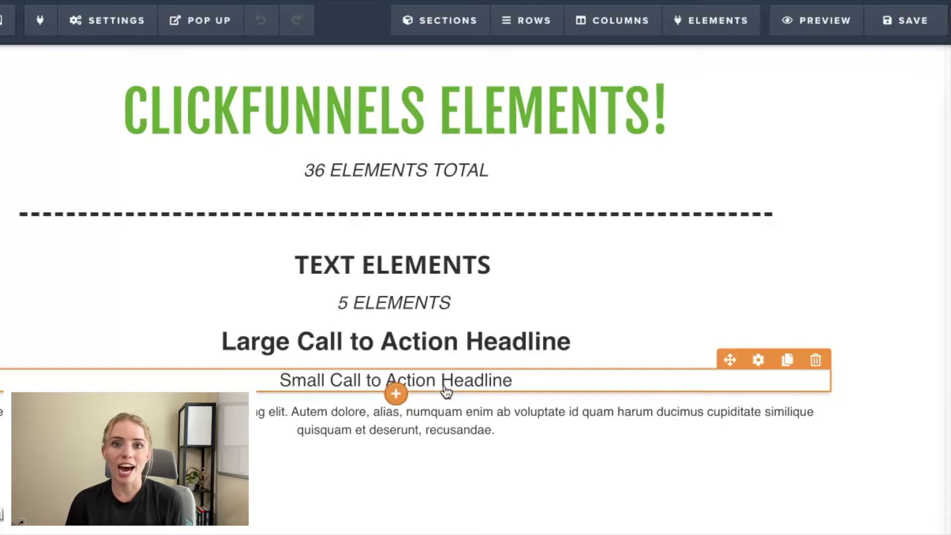
- Replace the placeholder text of the paragraph with "start typing my text"
{"action": "left_click", "coordinate": [455, 419]}
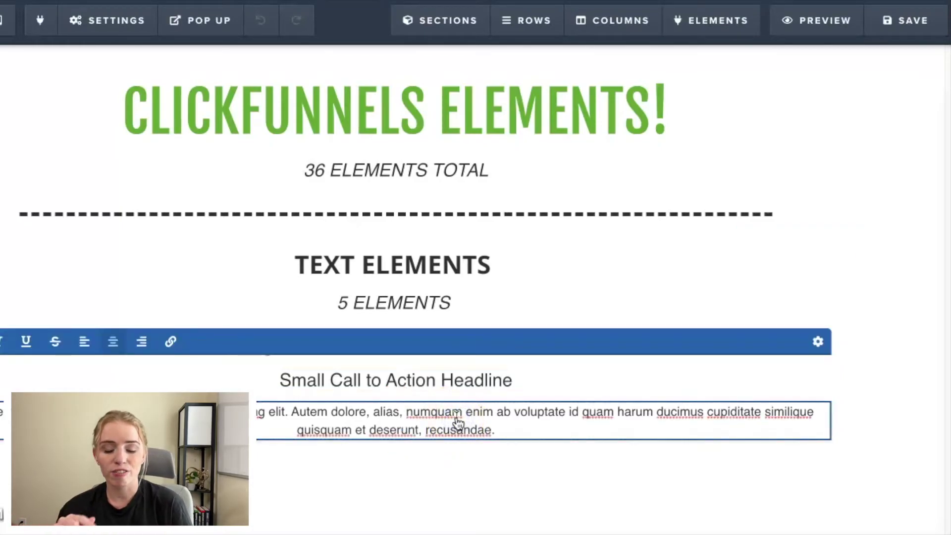
{"action": "left_click", "coordinate": [596, 442]}
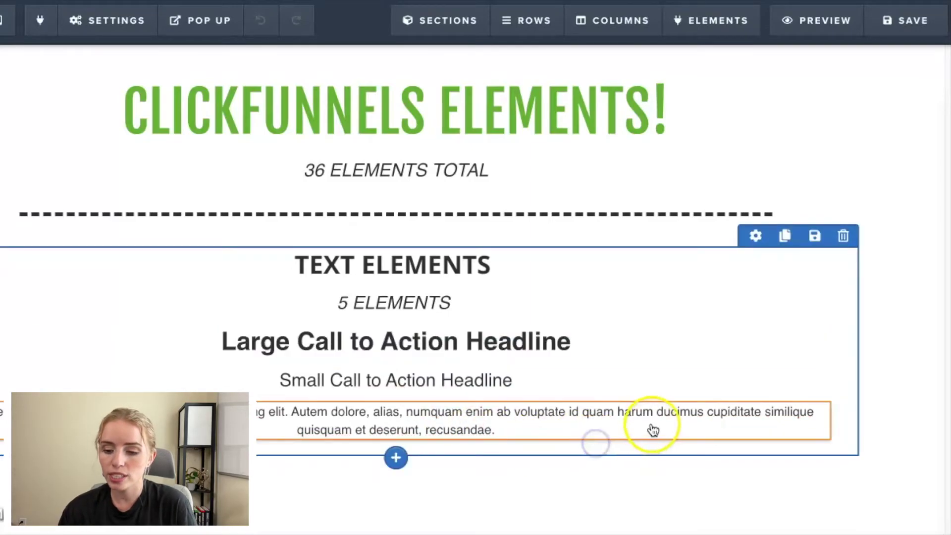
{"action": "left_click", "coordinate": [653, 431]}
{"action": "left_click", "coordinate": [510, 432]}
{"action": "triple_click", "coordinate": [509, 432]}
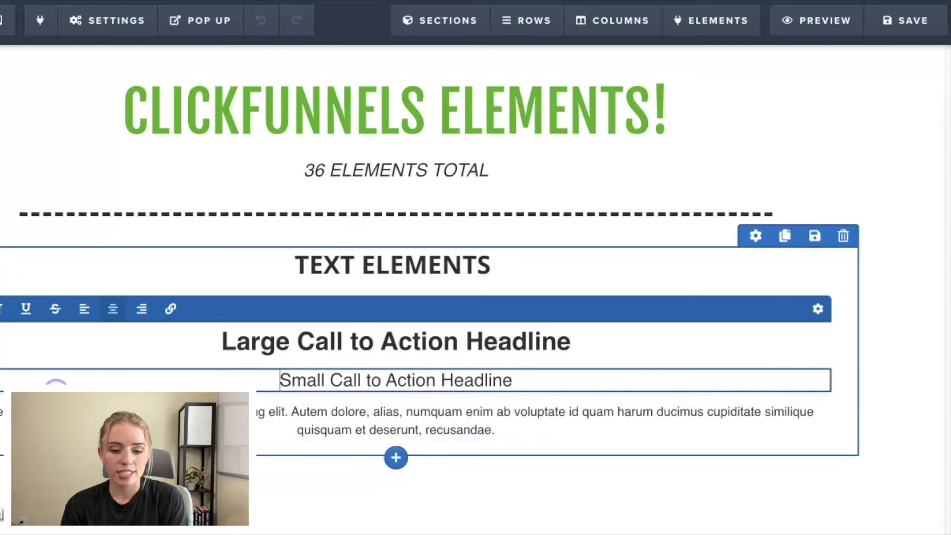
{"action": "type", "text": "start t"}
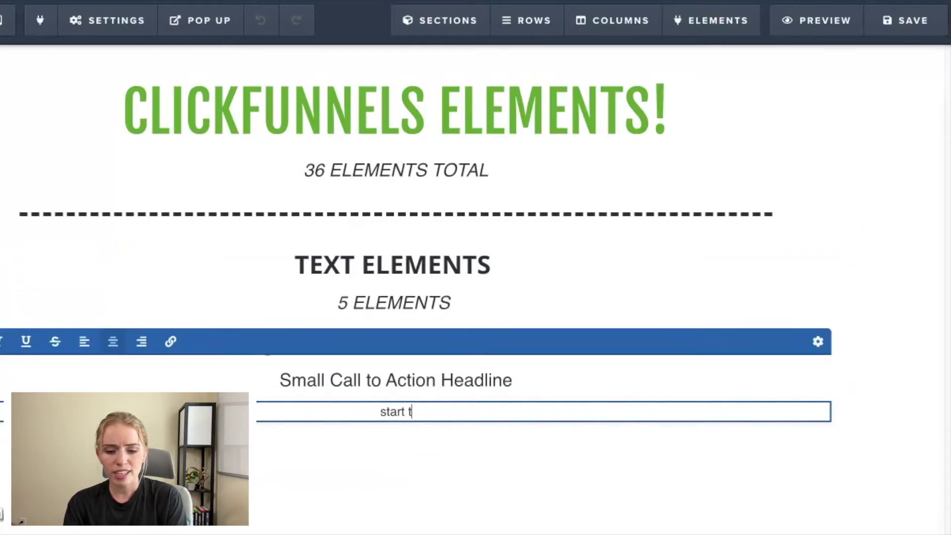
{"action": "type", "text": "yping my te"}
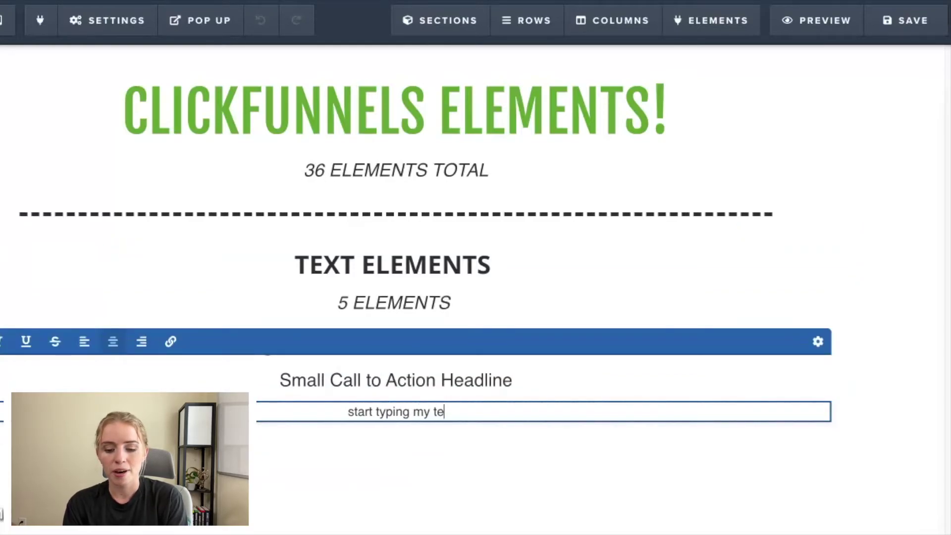
{"action": "type", "text": "xt"}
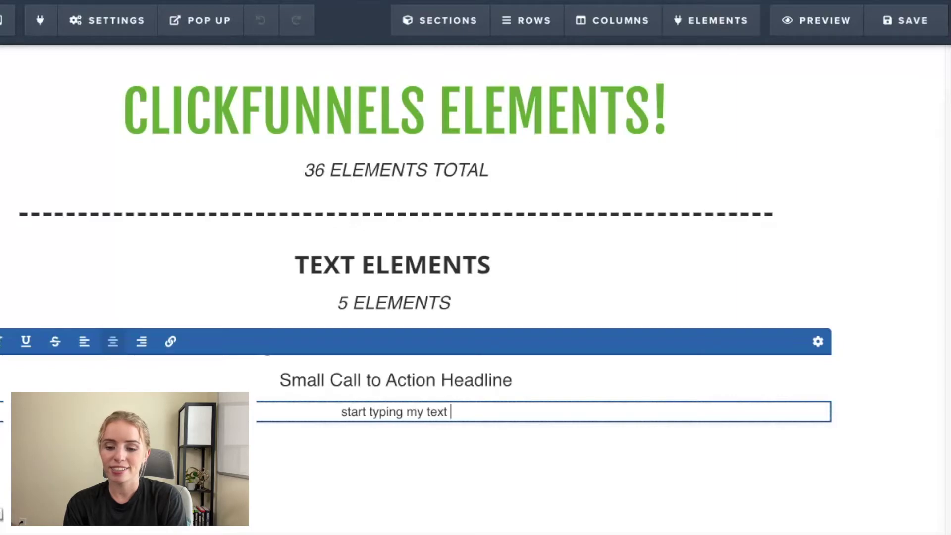
{"action": "left_click", "coordinate": [384, 445]}
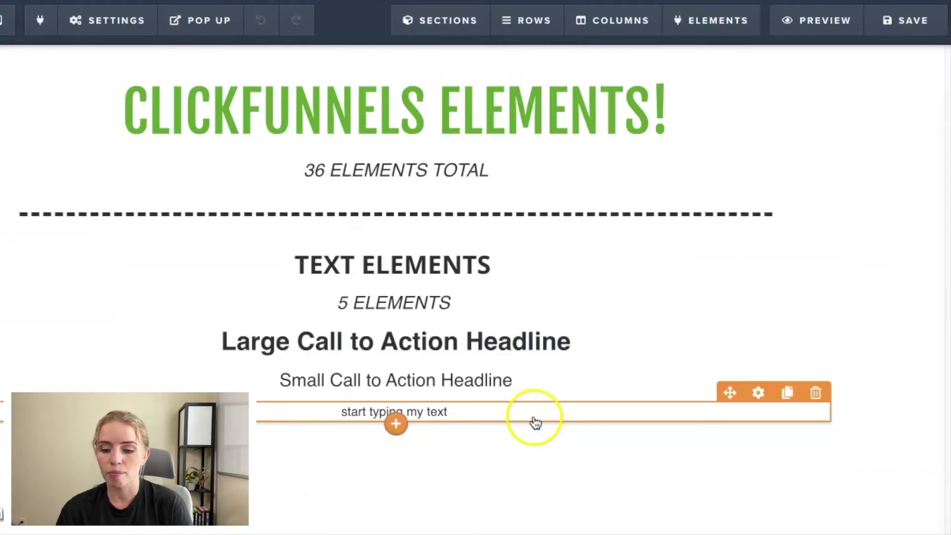
- Review the paragraph's settings and adjust its top margin so it sits closer to the sub-headline
{"action": "left_click", "coordinate": [763, 400]}
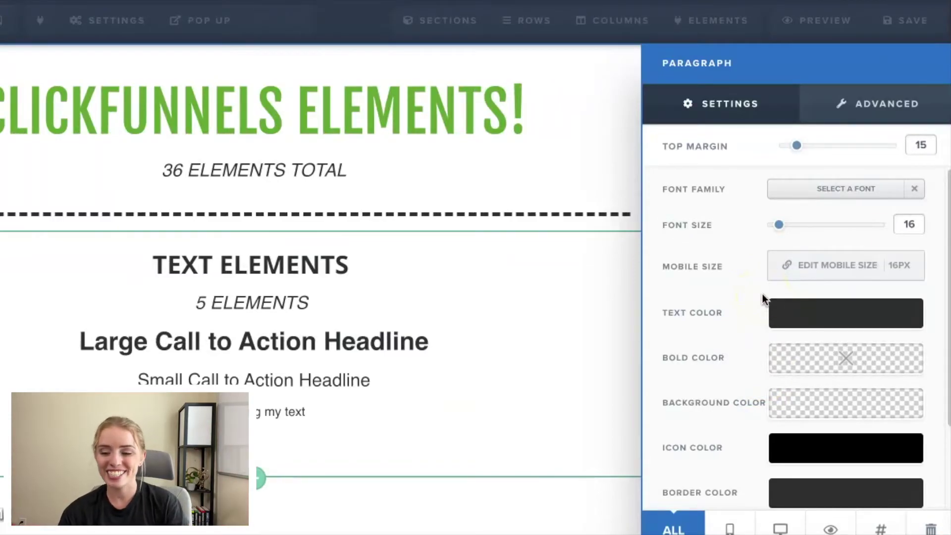
{"action": "scroll", "coordinate": [763, 294], "scroll_direction": "down", "scroll_amount": 2}
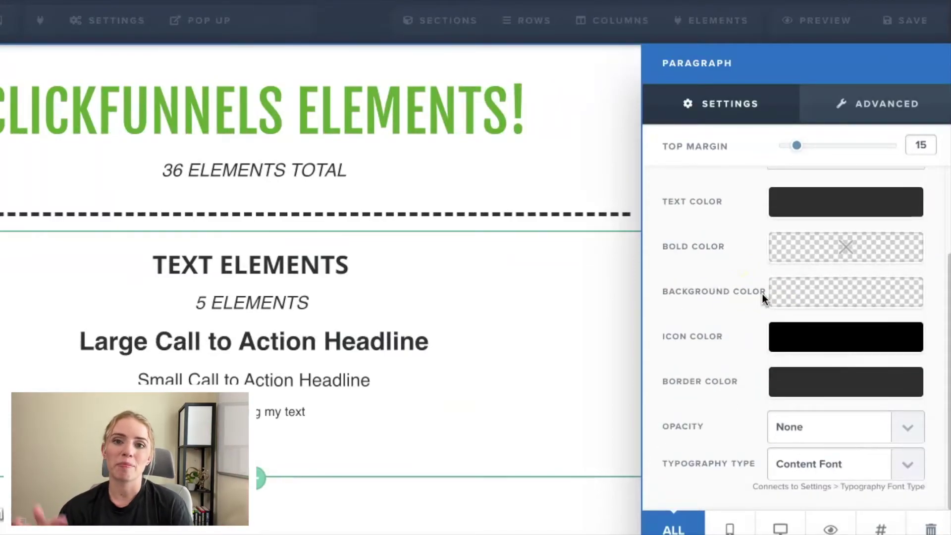
{"action": "scroll", "coordinate": [763, 293], "scroll_direction": "up", "scroll_amount": 2}
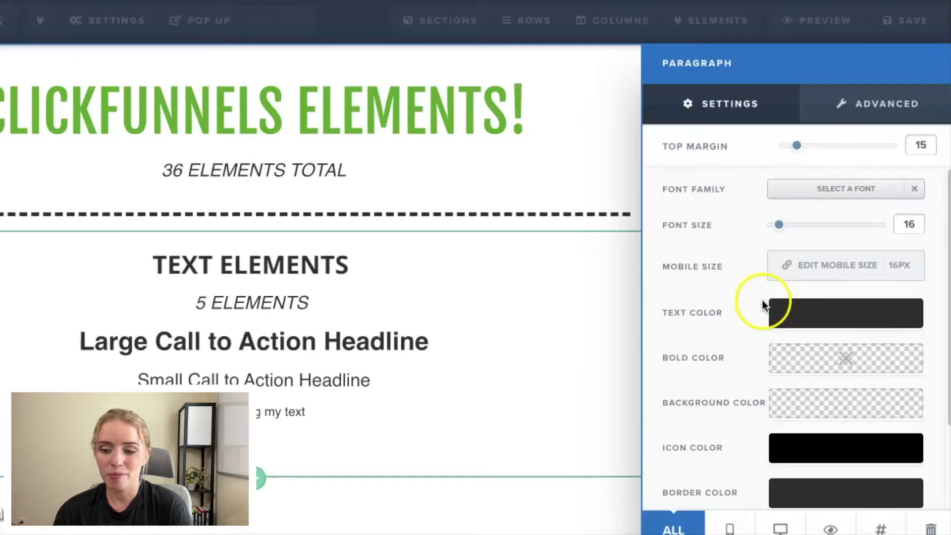
{"action": "left_click_drag", "start_coordinate": [797, 146], "coordinate": [809, 144]}
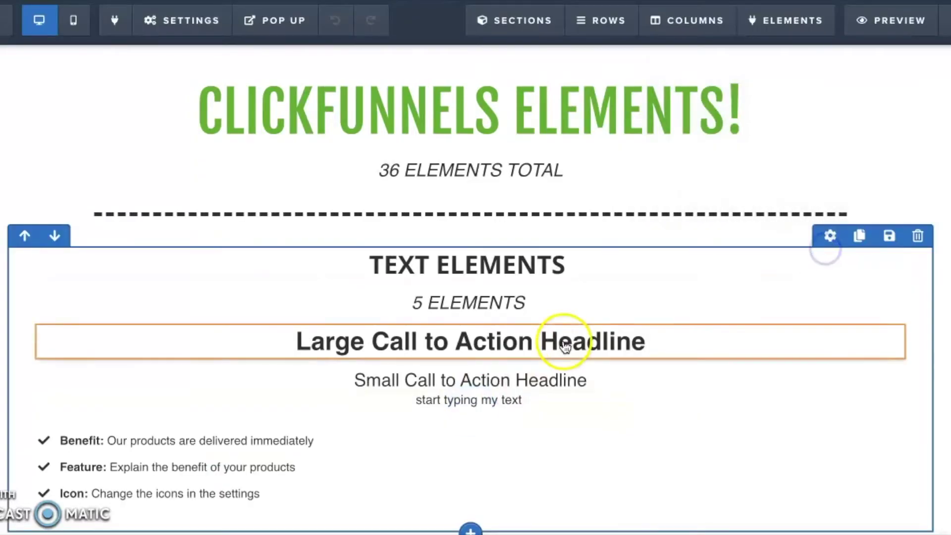
- Examine the bullet list's text and its bold Benefit, Feature and Icon labels
{"action": "scroll", "coordinate": [568, 340], "scroll_direction": "down", "scroll_amount": 1}
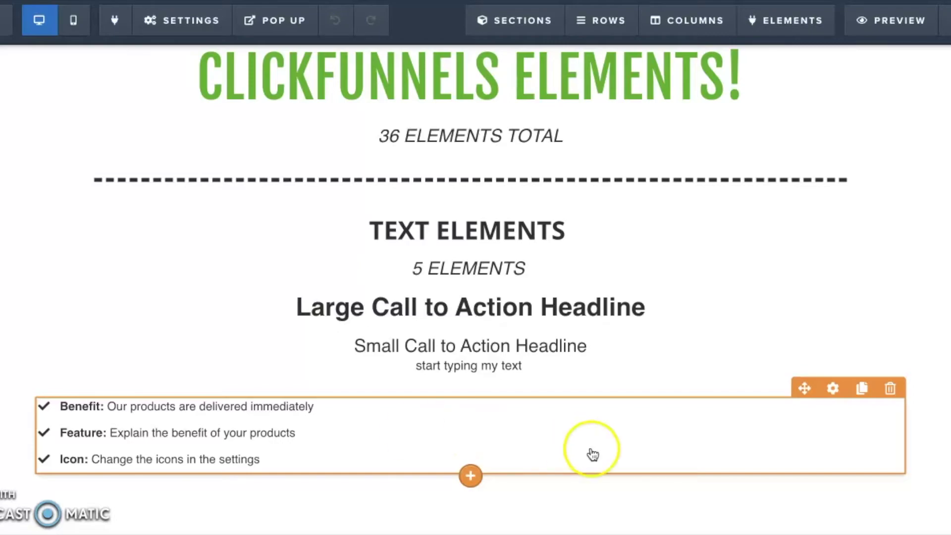
{"action": "left_click", "coordinate": [277, 409]}
{"action": "left_click_drag", "start_coordinate": [314, 407], "coordinate": [51, 404]}
{"action": "left_click", "coordinate": [60, 405]}
{"action": "left_click_drag", "start_coordinate": [101, 433], "coordinate": [51, 435]}
{"action": "left_click_drag", "start_coordinate": [90, 459], "coordinate": [54, 459]}
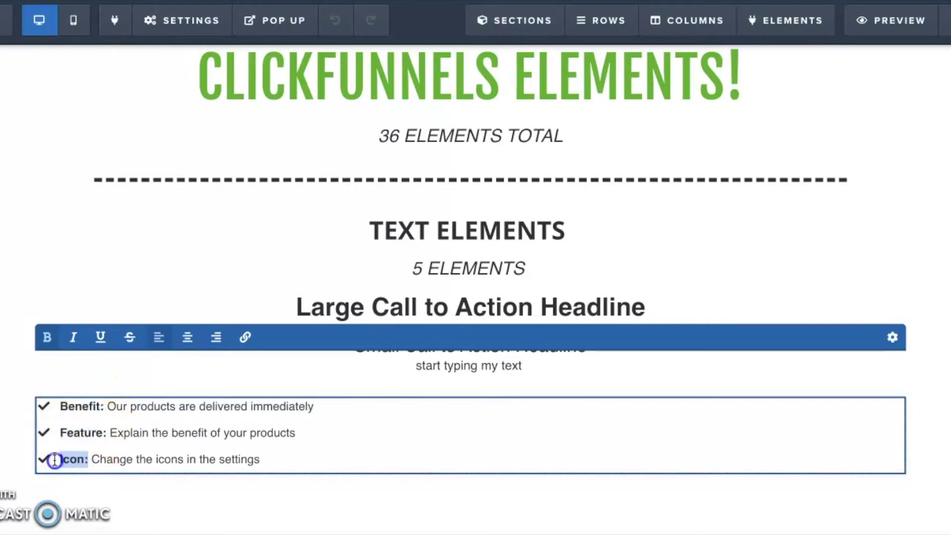
- Replace the bullet list's three bold labels with Tip 1, Tip 2 and Tip 3
{"action": "left_click", "coordinate": [97, 402]}
{"action": "left_click_drag", "start_coordinate": [98, 403], "coordinate": [62, 404]}
{"action": "type", "text": "Tip 1"}
{"action": "left_click_drag", "start_coordinate": [105, 433], "coordinate": [61, 406]}
{"action": "type", "text": "Tip 2"}
{"action": "left_click", "coordinate": [47, 338]}
{"action": "left_click", "coordinate": [48, 338]}
{"action": "left_click_drag", "start_coordinate": [85, 410], "coordinate": [61, 463]}
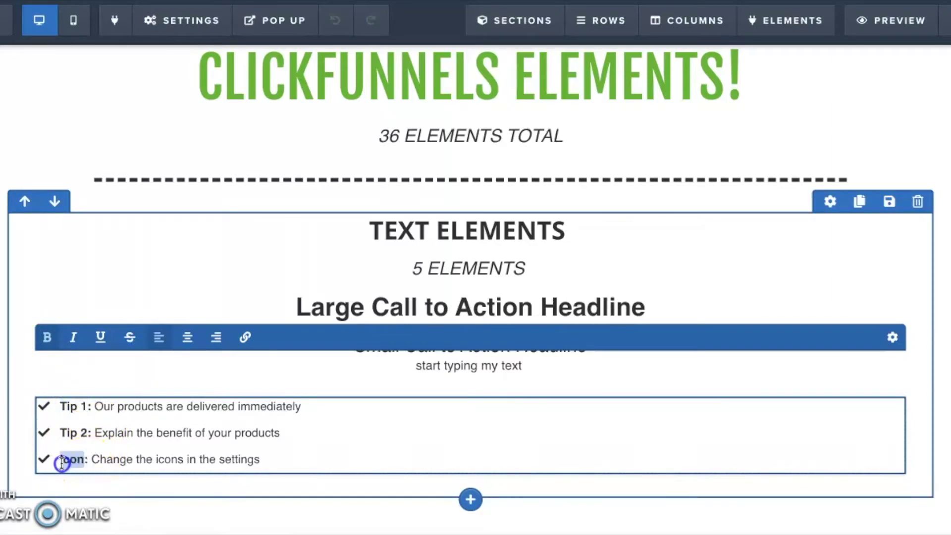
{"action": "type", "text": "Tip 3"}
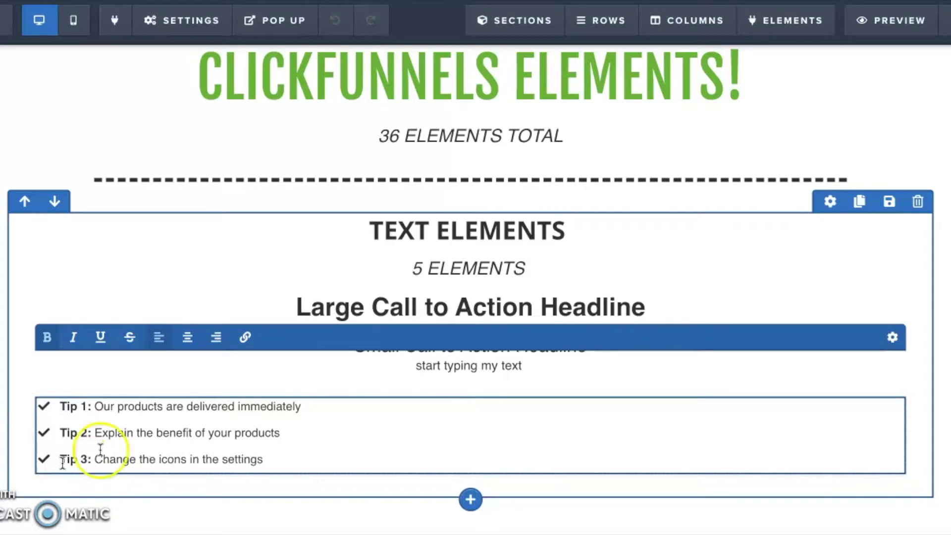
- Try adding a fourth bullet line below Tip 3 and remove the empty line again
{"action": "left_click", "coordinate": [273, 456]}
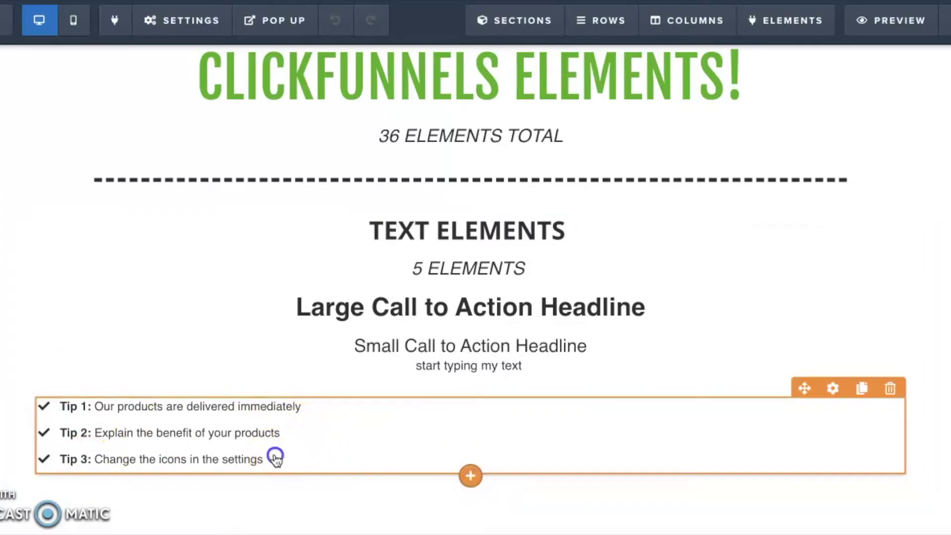
{"action": "key", "text": "Return"}
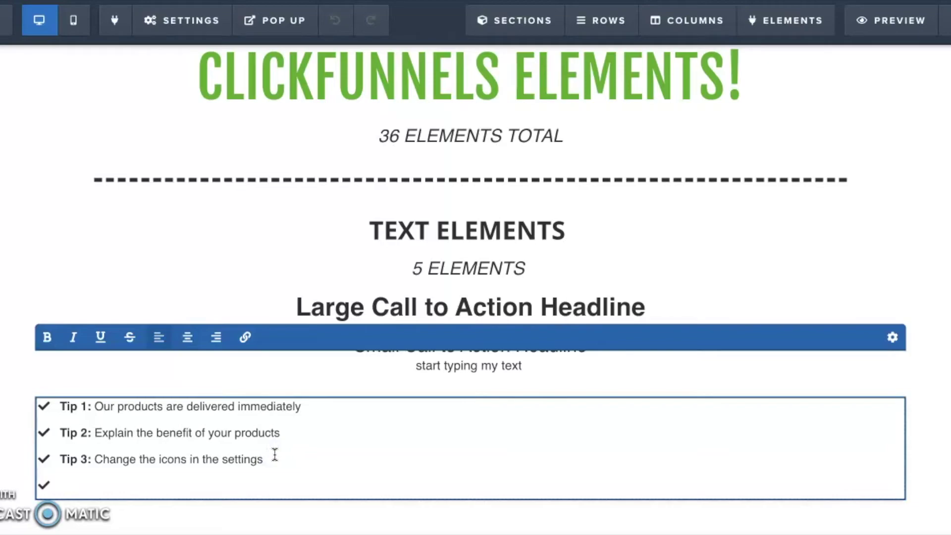
{"action": "key", "text": "BackSpace"}
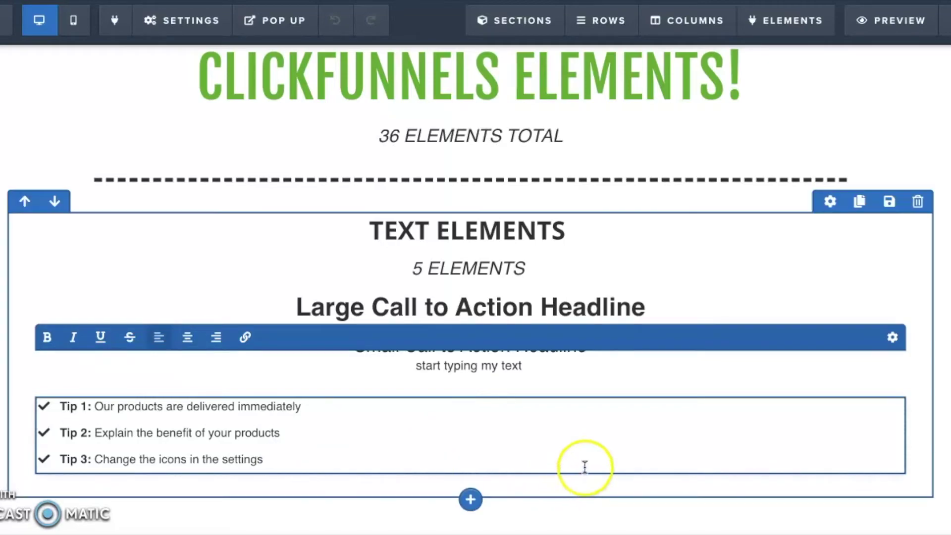
- View the available list types in the bullet list's settings
{"action": "left_click", "coordinate": [792, 436]}
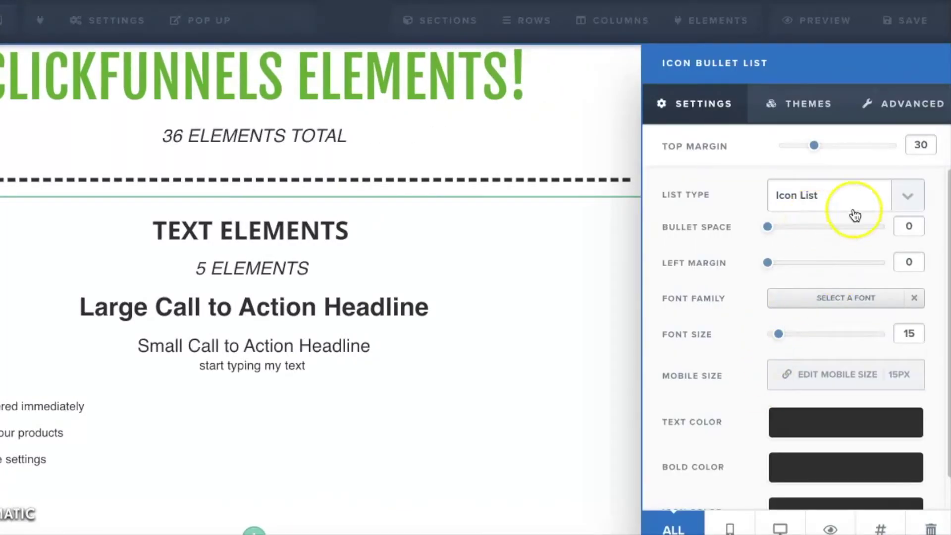
{"action": "left_click", "coordinate": [923, 206]}
{"action": "left_click", "coordinate": [912, 213]}
{"action": "left_click", "coordinate": [913, 209]}
{"action": "key", "text": "Escape"}
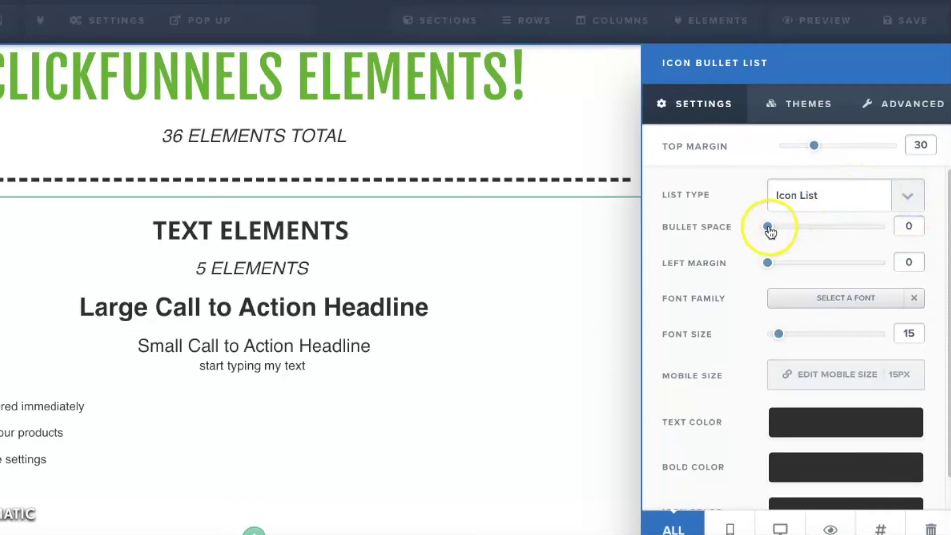
- Center-align the three tips of the bullet list and finish editing the text
{"action": "left_click", "coordinate": [476, 280]}
{"action": "left_click", "coordinate": [630, 429]}
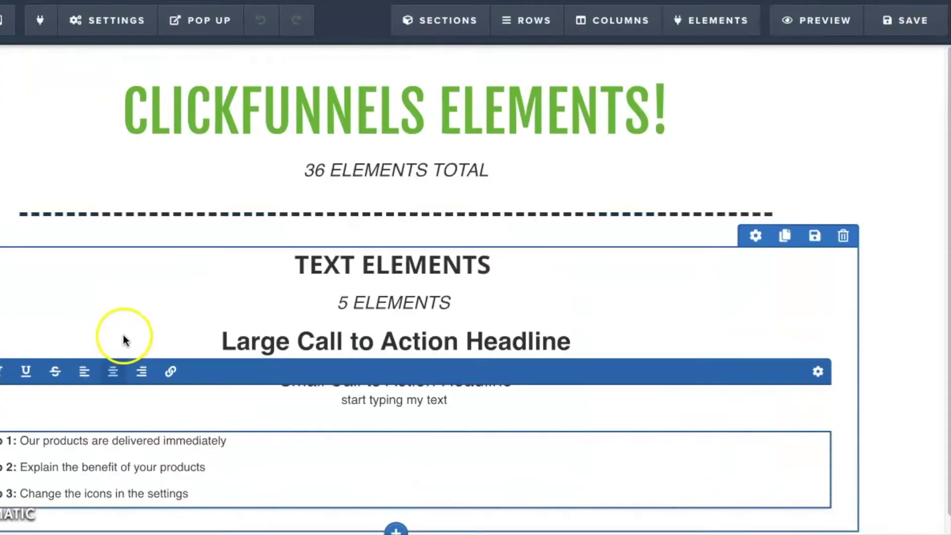
{"action": "left_click", "coordinate": [141, 371]}
{"action": "left_click", "coordinate": [112, 374]}
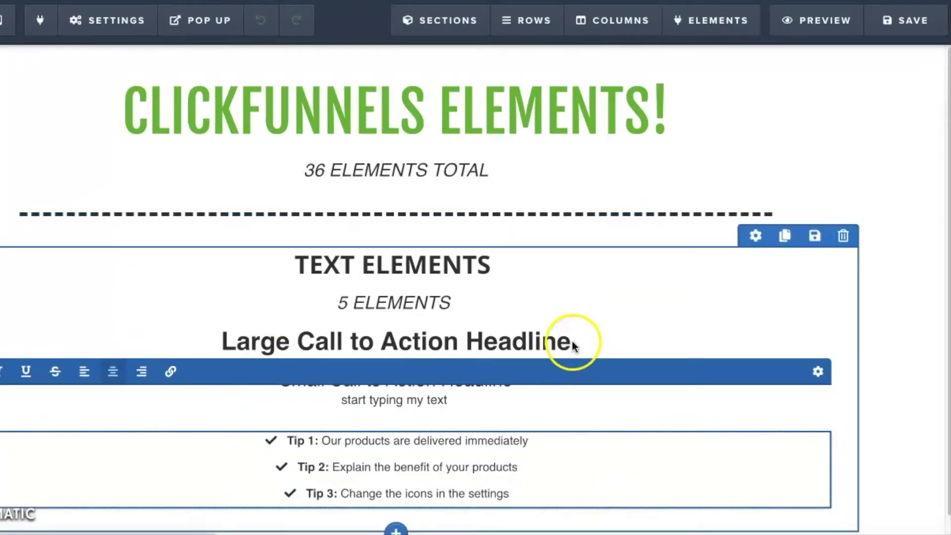
{"action": "left_click", "coordinate": [583, 330]}
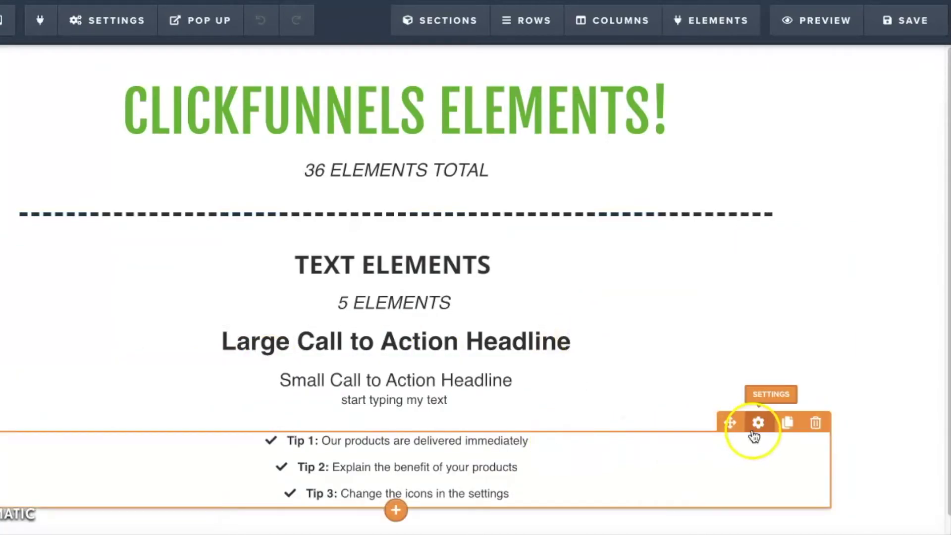
- Set the bullet list's left margin to 26 and its font size to 18
{"action": "left_click", "coordinate": [758, 426]}
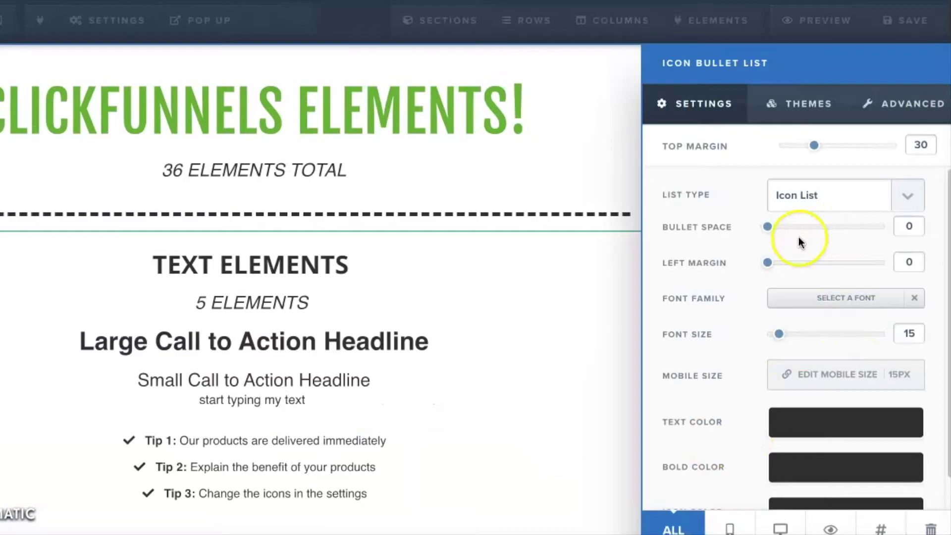
{"action": "mouse_move", "coordinate": [779, 233]}
{"action": "left_mouse_down"}
{"action": "mouse_move", "coordinate": [948, 244]}
{"action": "mouse_move", "coordinate": [776, 228]}
{"action": "left_mouse_up"}
{"action": "left_click_drag", "start_coordinate": [767, 263], "coordinate": [855, 279]}
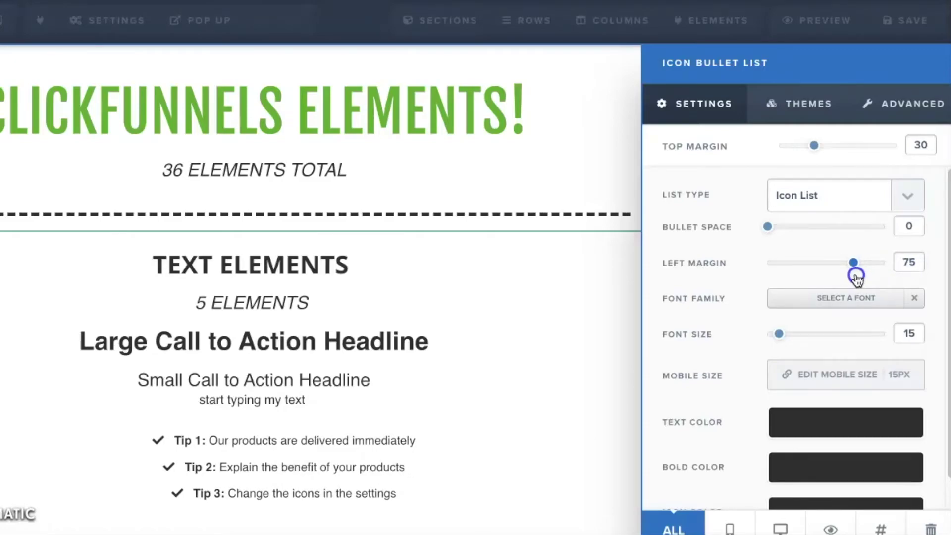
{"action": "left_click_drag", "start_coordinate": [857, 278], "coordinate": [800, 278]}
{"action": "left_click", "coordinate": [801, 337]}
{"action": "mouse_move", "coordinate": [799, 337]}
{"action": "left_mouse_down"}
{"action": "mouse_move", "coordinate": [837, 333]}
{"action": "mouse_move", "coordinate": [783, 333]}
{"action": "left_mouse_up"}
- View the icon color choices for the bullet list
{"action": "scroll", "coordinate": [833, 404], "scroll_direction": "down", "scroll_amount": 1}
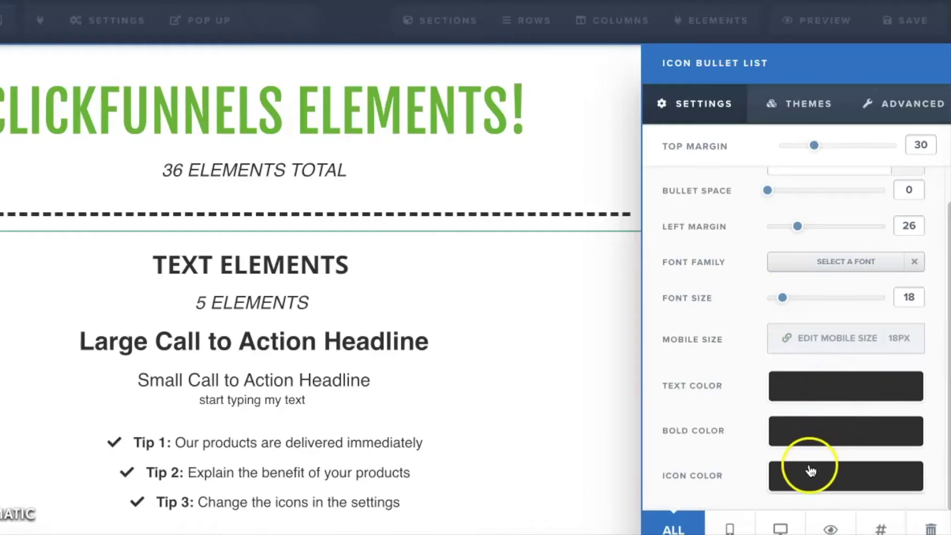
{"action": "left_click", "coordinate": [798, 480]}
{"action": "left_click", "coordinate": [748, 245]}
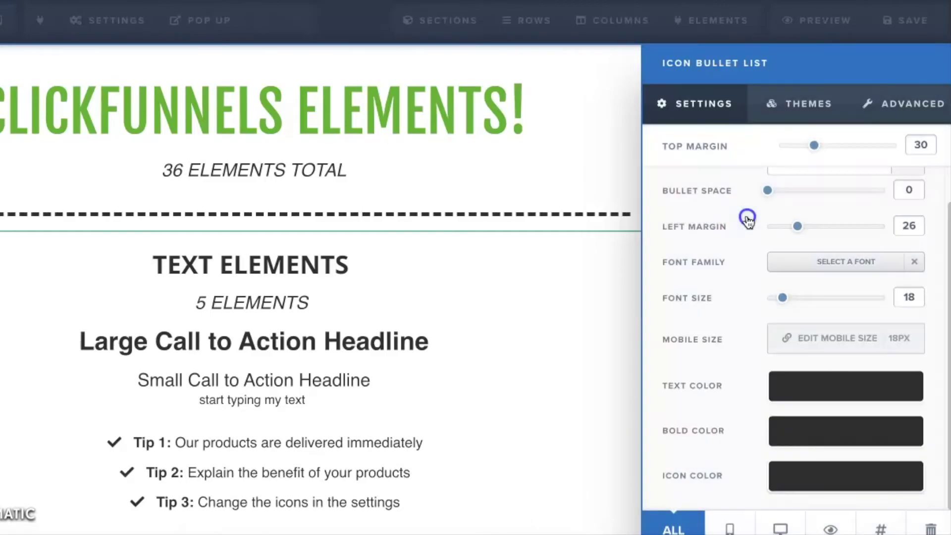
- Try the round white check theme on the bullet list, switch it to the green square check theme and close the settings
{"action": "left_click", "coordinate": [781, 106]}
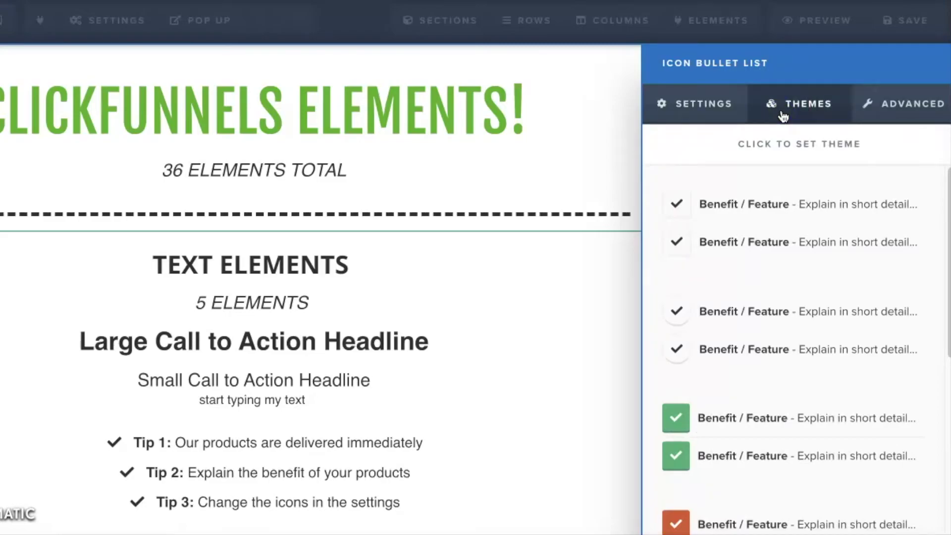
{"action": "left_click", "coordinate": [755, 325]}
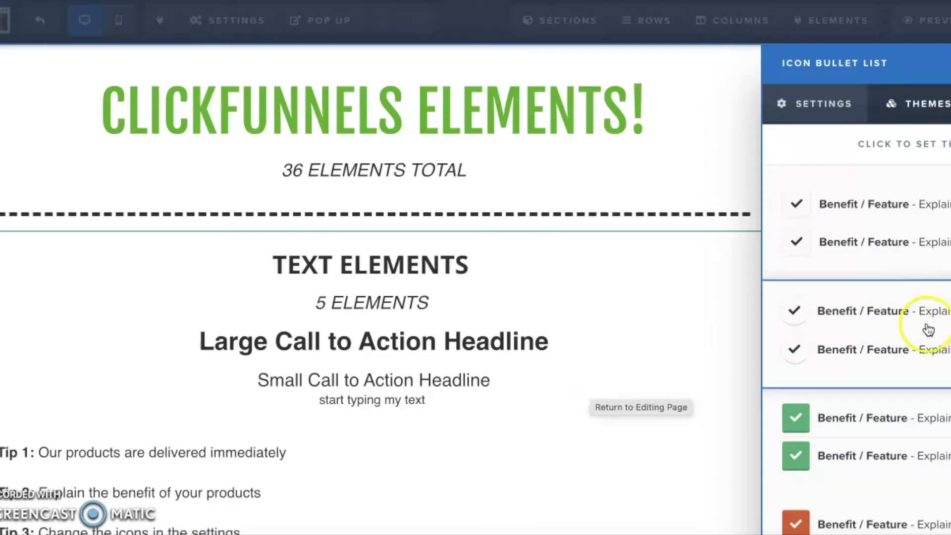
{"action": "left_click", "coordinate": [896, 439]}
{"action": "left_click", "coordinate": [645, 419]}
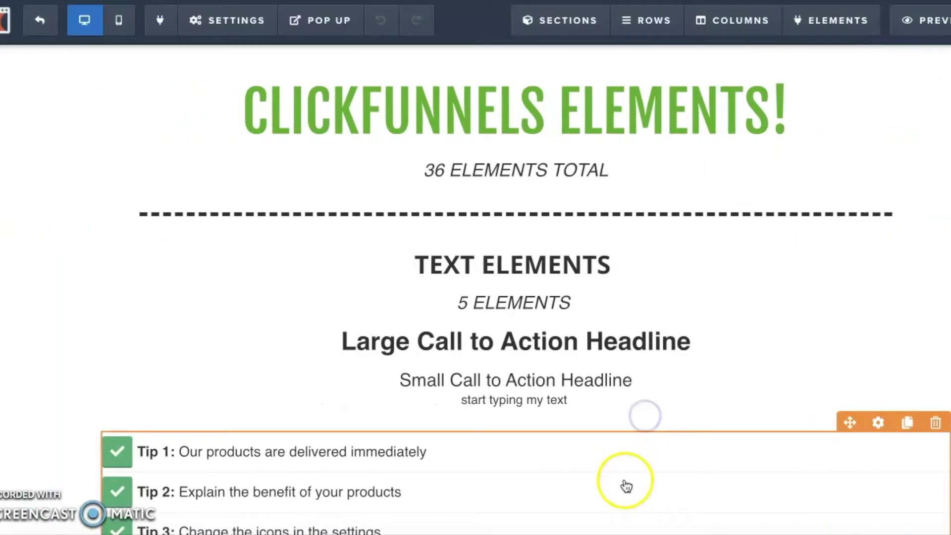
- Reopen the bullet list's settings and increase its left margin to 100
{"action": "left_click", "coordinate": [863, 428]}
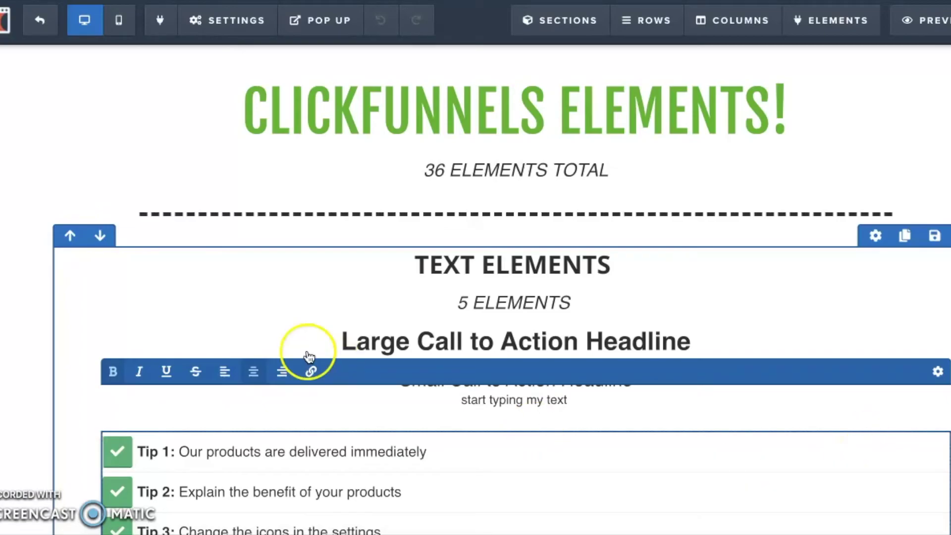
{"action": "left_click", "coordinate": [944, 318]}
{"action": "mouse_move", "coordinate": [860, 452]}
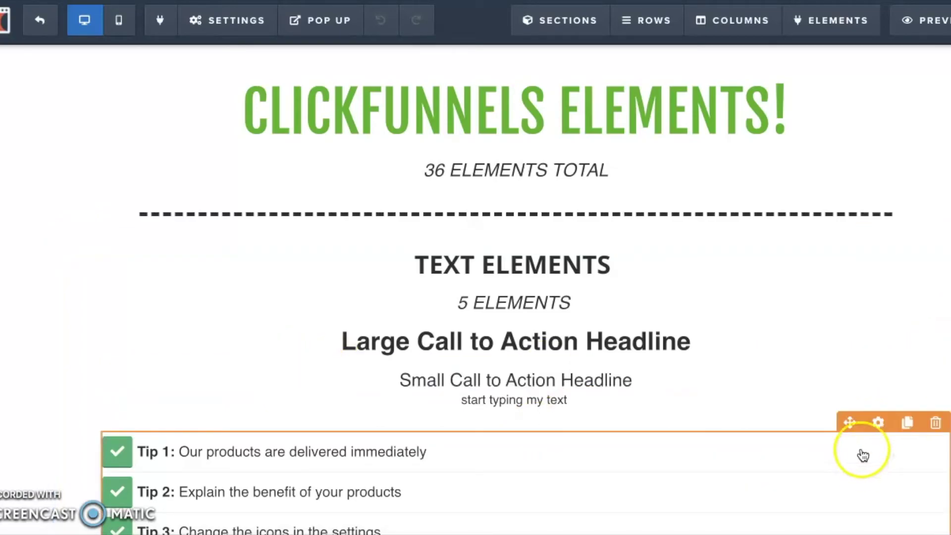
{"action": "left_click", "coordinate": [875, 423]}
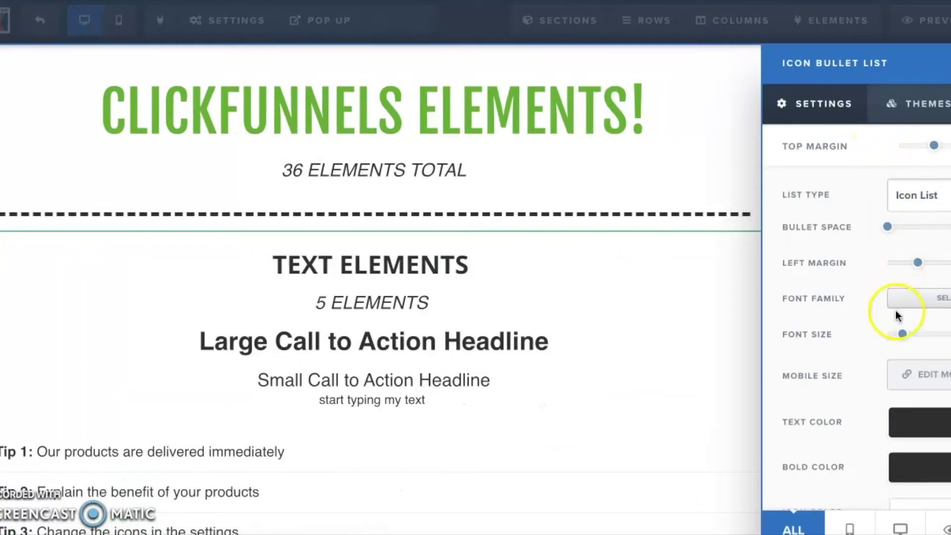
{"action": "left_click_drag", "start_coordinate": [918, 263], "coordinate": [891, 263]}
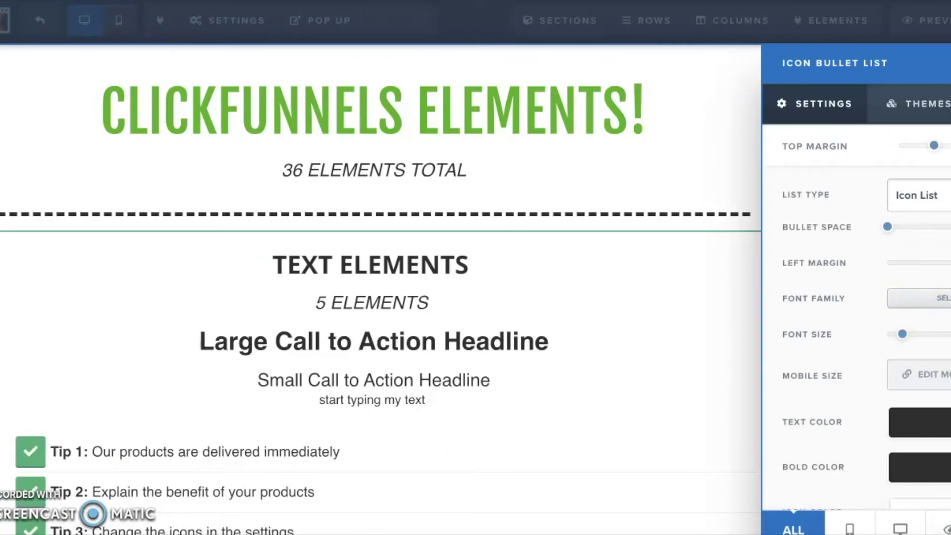
- Try out further themes on the bullet list, ending with the blue bordered check theme
{"action": "left_click", "coordinate": [923, 103]}
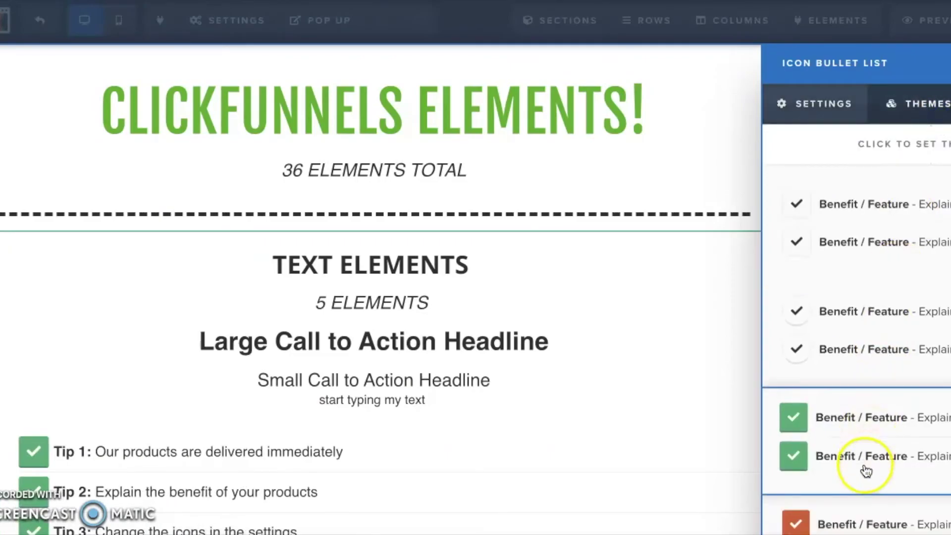
{"action": "scroll", "coordinate": [866, 468], "scroll_direction": "down", "scroll_amount": 3}
{"action": "left_click", "coordinate": [867, 443]}
{"action": "scroll", "coordinate": [868, 449], "scroll_direction": "down", "scroll_amount": 4}
{"action": "scroll", "coordinate": [870, 449], "scroll_direction": "down", "scroll_amount": 1}
{"action": "left_click", "coordinate": [878, 391]}
{"action": "scroll", "coordinate": [870, 451], "scroll_direction": "up", "scroll_amount": 5}
{"action": "left_click", "coordinate": [869, 454]}
{"action": "scroll", "coordinate": [869, 460], "scroll_direction": "down", "scroll_amount": 6}
{"action": "left_click", "coordinate": [869, 456]}
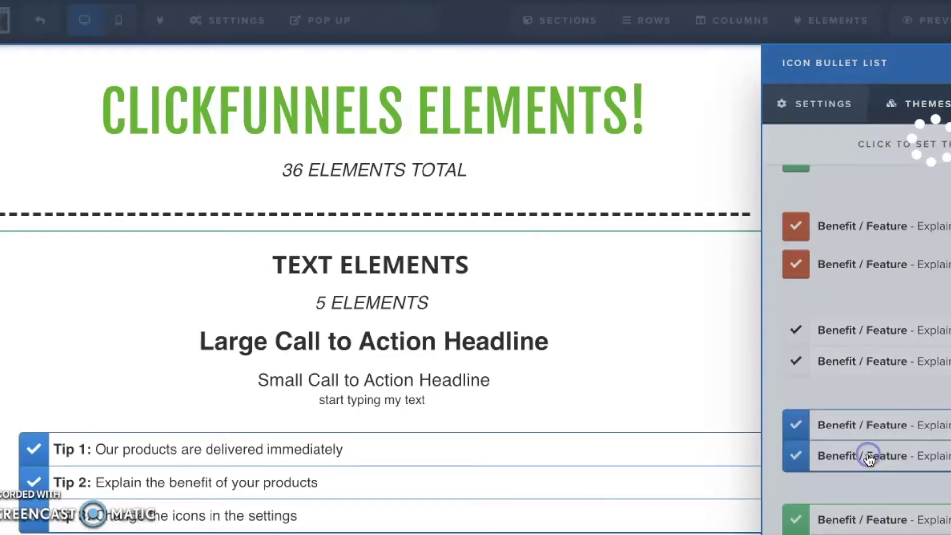
- Switch the bullet list to the green bordered check theme
{"action": "scroll", "coordinate": [870, 459], "scroll_direction": "down", "scroll_amount": 5}
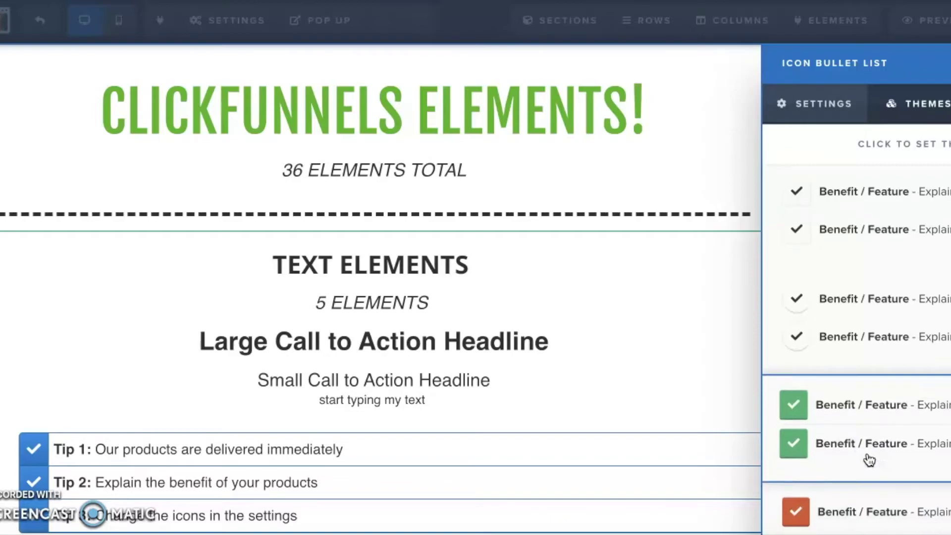
{"action": "left_click", "coordinate": [874, 299]}
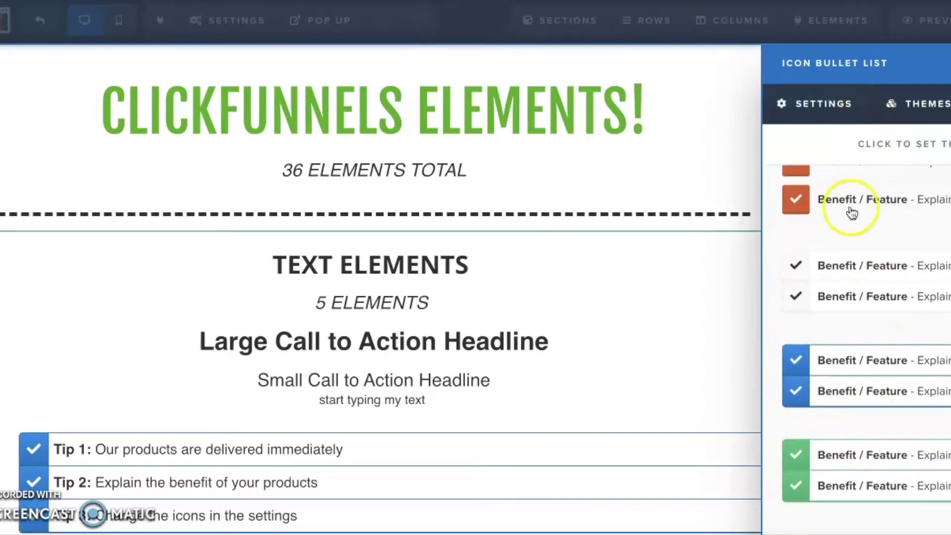
{"action": "left_click", "coordinate": [897, 467]}
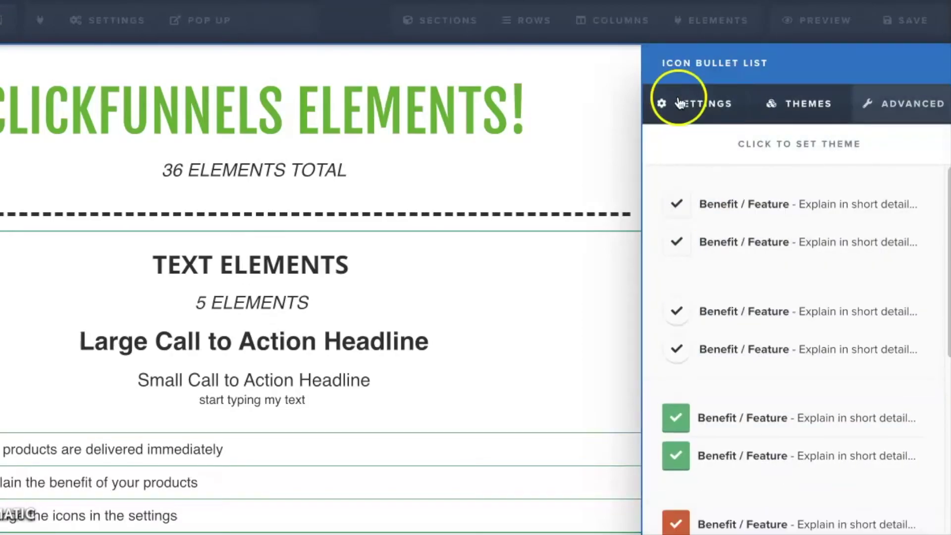
- Review the bullet list's settings, apply the first theme with light square check icons and browse the remaining themes
{"action": "left_click", "coordinate": [680, 103]}
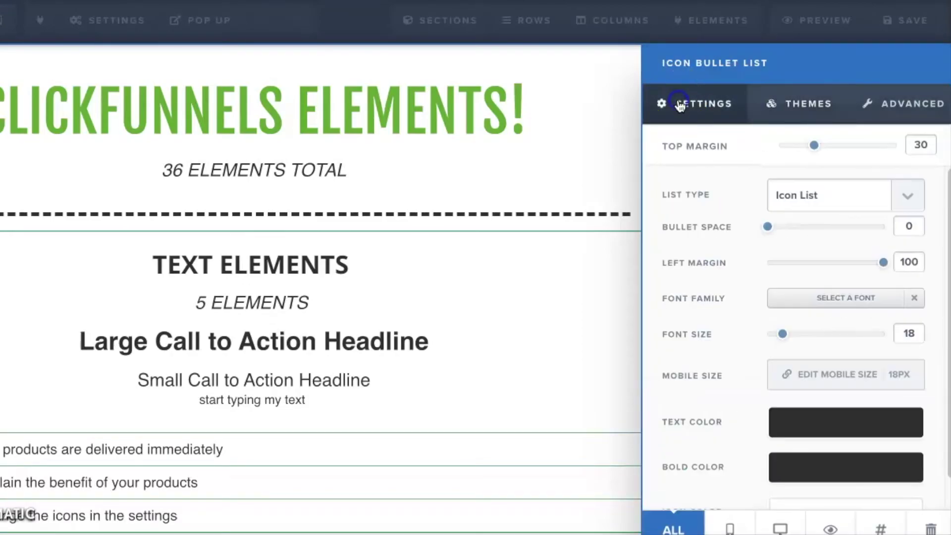
{"action": "scroll", "coordinate": [731, 368], "scroll_direction": "down", "scroll_amount": 1}
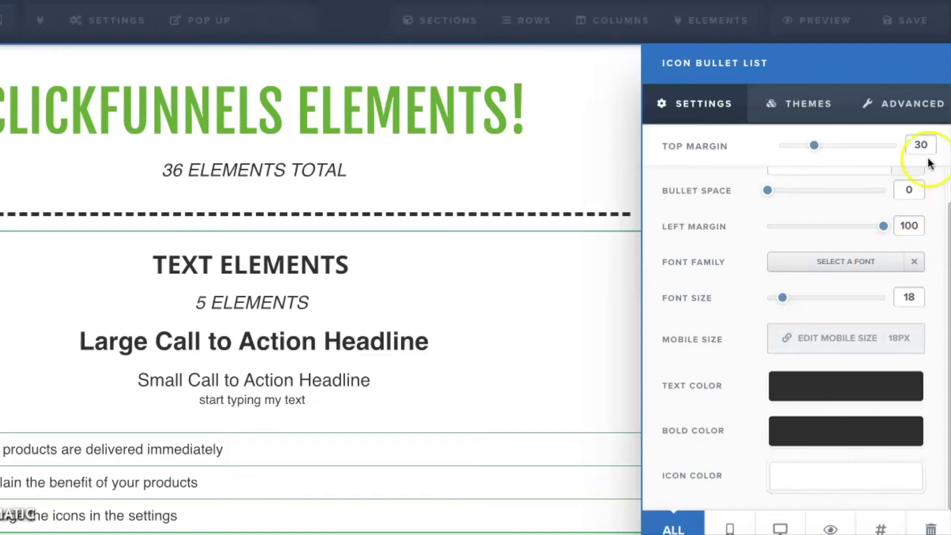
{"action": "left_click", "coordinate": [799, 103]}
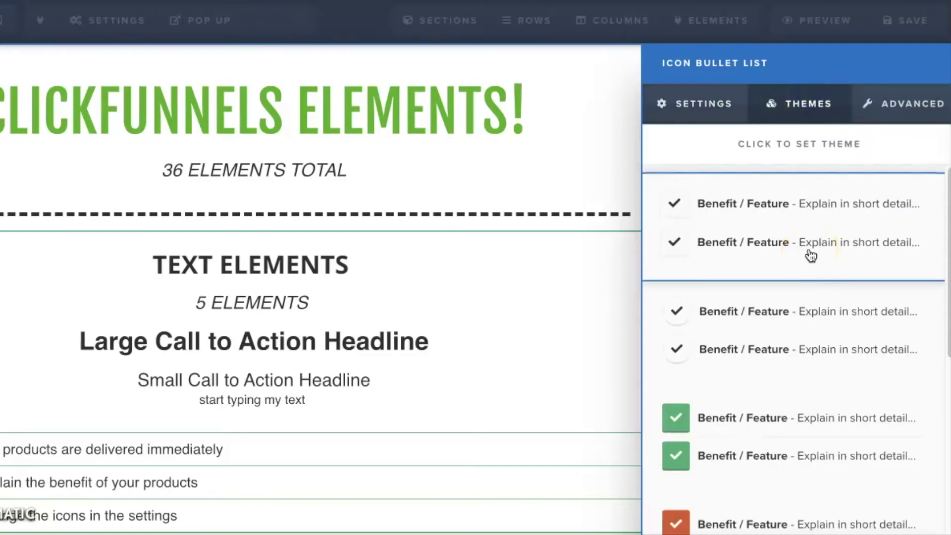
{"action": "left_click", "coordinate": [811, 256]}
{"action": "scroll", "coordinate": [839, 340], "scroll_direction": "down", "scroll_amount": 5}
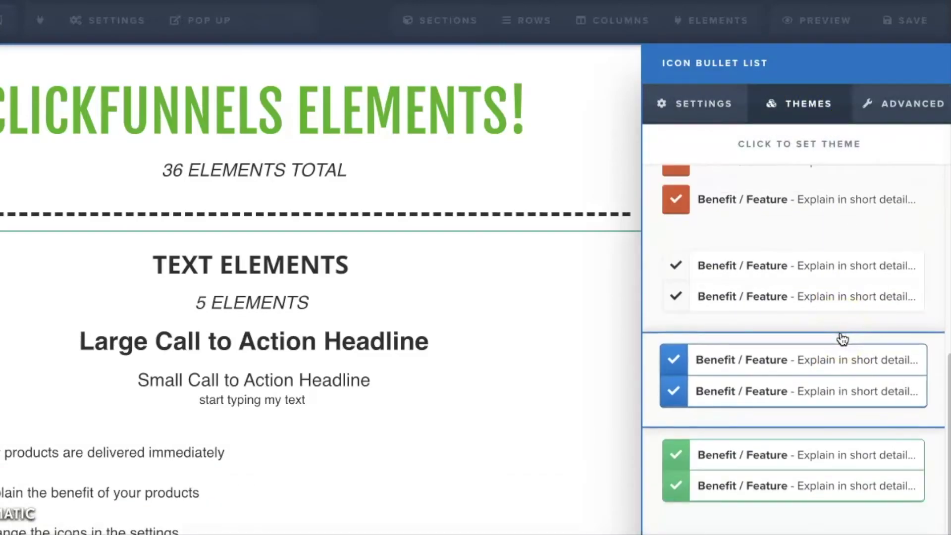
{"action": "scroll", "coordinate": [780, 342], "scroll_direction": "up", "scroll_amount": 3}
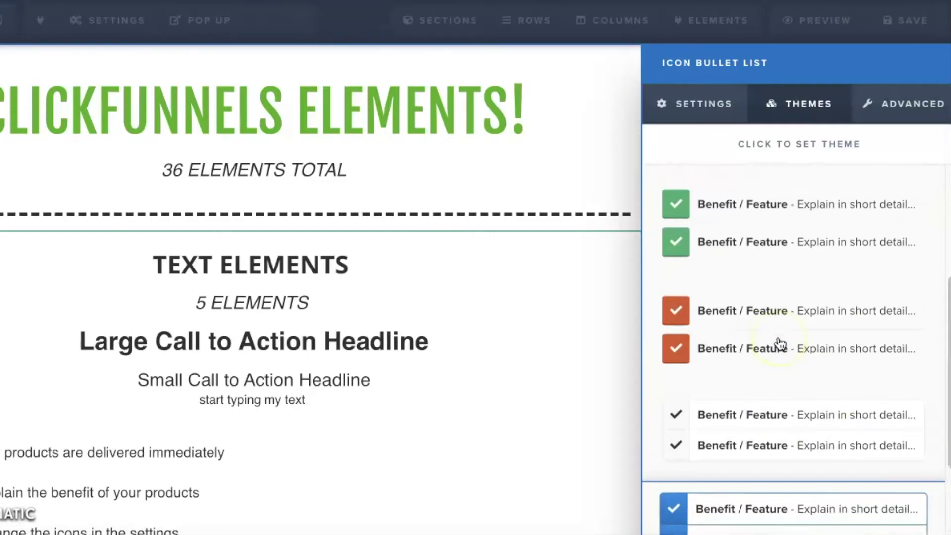
{"action": "scroll", "coordinate": [780, 342], "scroll_direction": "up", "scroll_amount": 3}
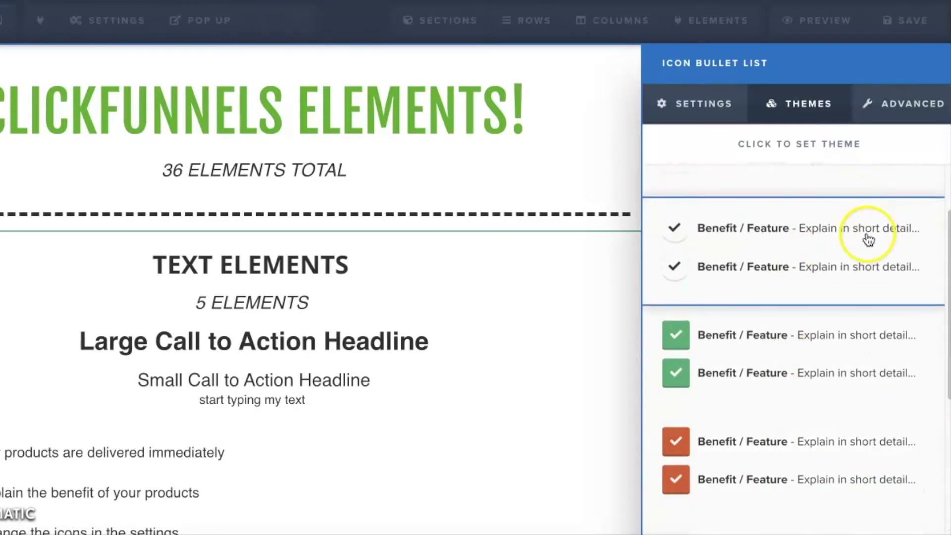
{"action": "scroll", "coordinate": [869, 238], "scroll_direction": "up", "scroll_amount": 2}
- Filter the first bullet's icon picker by "dot" and set its icon to the hollow circle far fa-circle
{"action": "left_click", "coordinate": [915, 104]}
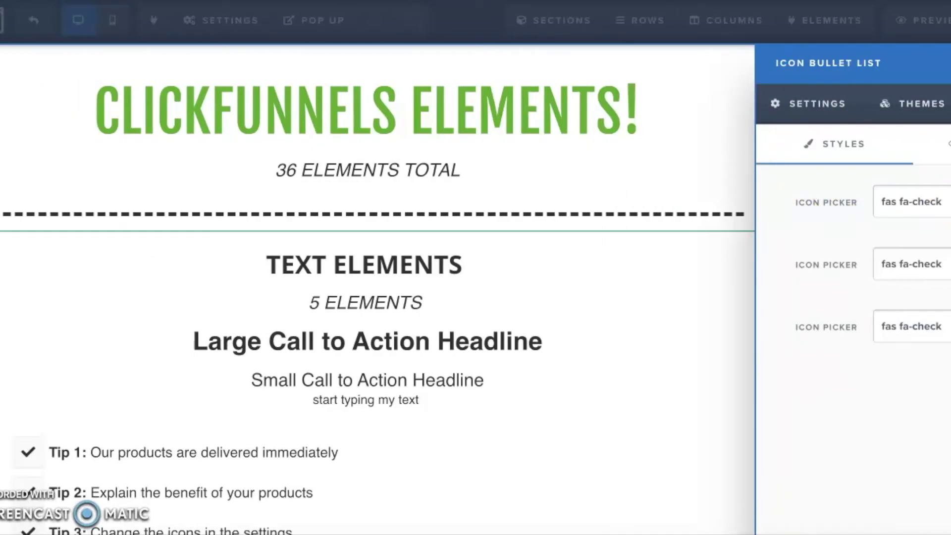
{"action": "left_click", "coordinate": [937, 197]}
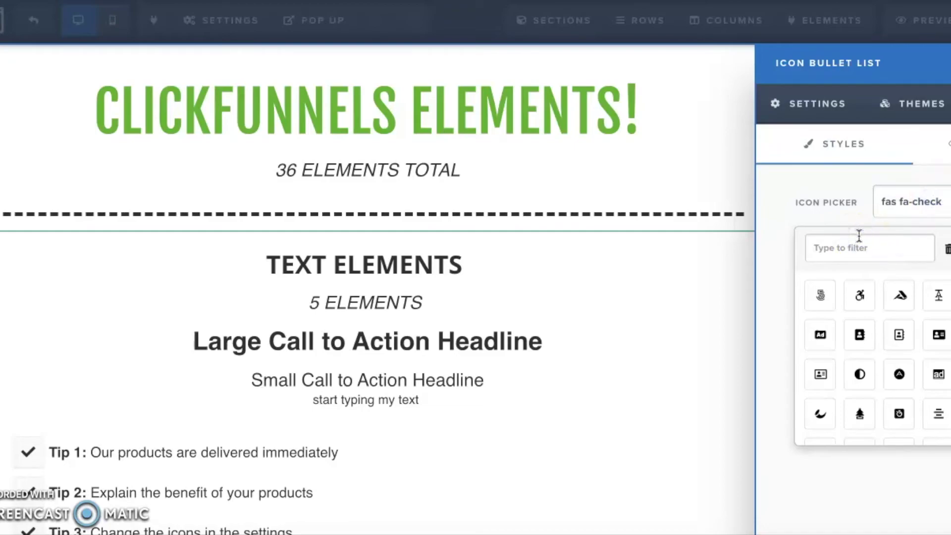
{"action": "type", "text": "dot"}
{"action": "left_click", "coordinate": [862, 300]}
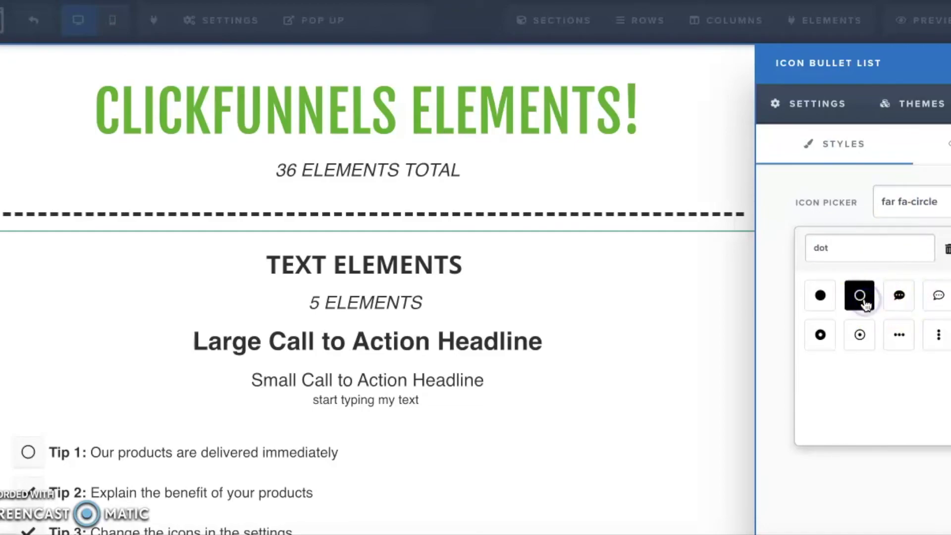
- Filter the first bullet's icon picker by "star" and set its icon to the solid star fas fa-star
{"action": "left_click", "coordinate": [859, 245]}
{"action": "type", "text": "star"}
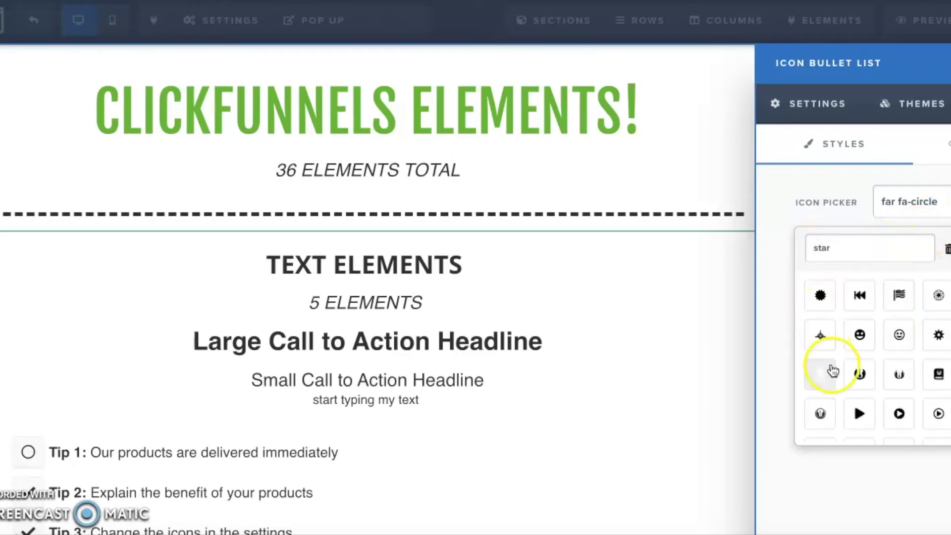
{"action": "scroll", "coordinate": [833, 370], "scroll_direction": "down", "scroll_amount": 2}
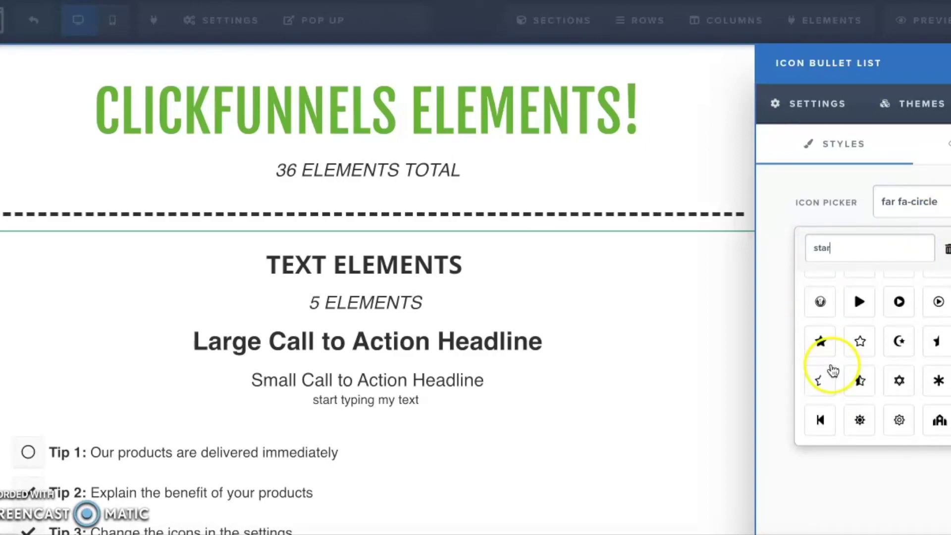
{"action": "left_click", "coordinate": [821, 350]}
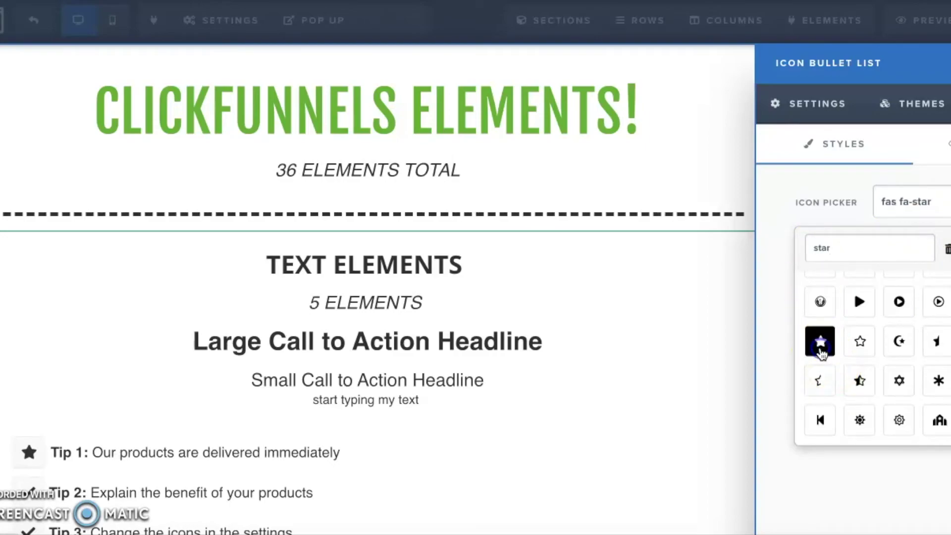
{"action": "left_click", "coordinate": [756, 242]}
- Filter the first bullet's icon picker by "line" and set its icon to fas fa-chart-line
{"action": "left_click", "coordinate": [915, 201]}
{"action": "left_click", "coordinate": [850, 254]}
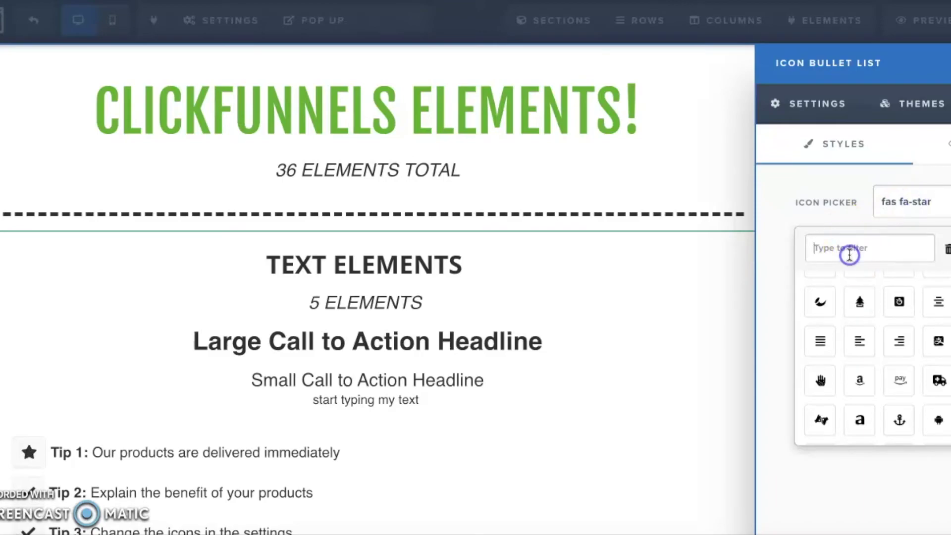
{"action": "type", "text": "line"}
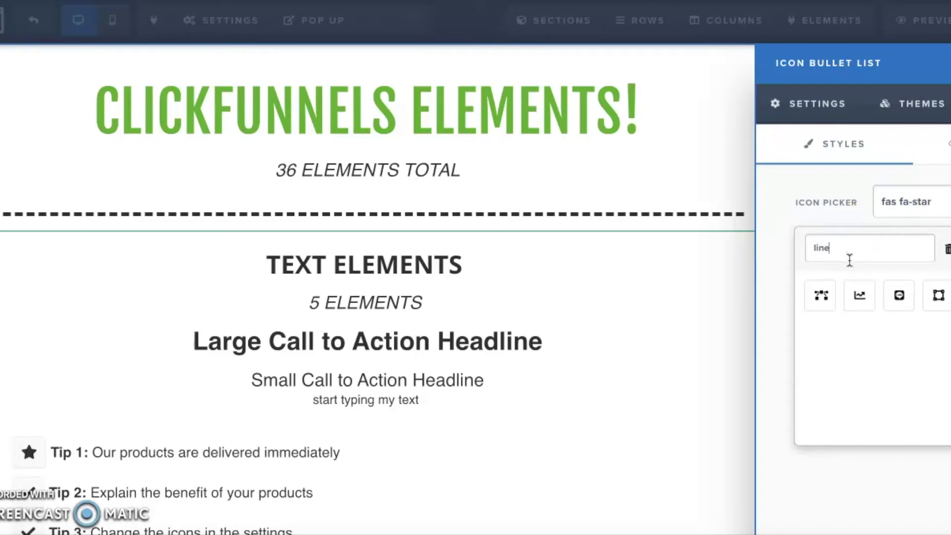
{"action": "left_click", "coordinate": [860, 295]}
{"action": "left_click", "coordinate": [937, 241]}
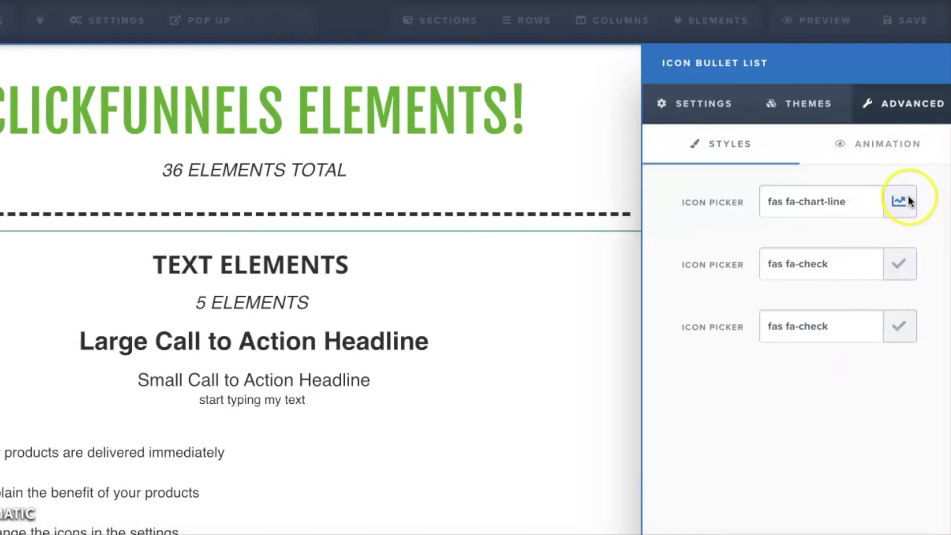
- Review the bullet list's animation options, themes, and its spacing, font and color settings
{"action": "left_click", "coordinate": [888, 145]}
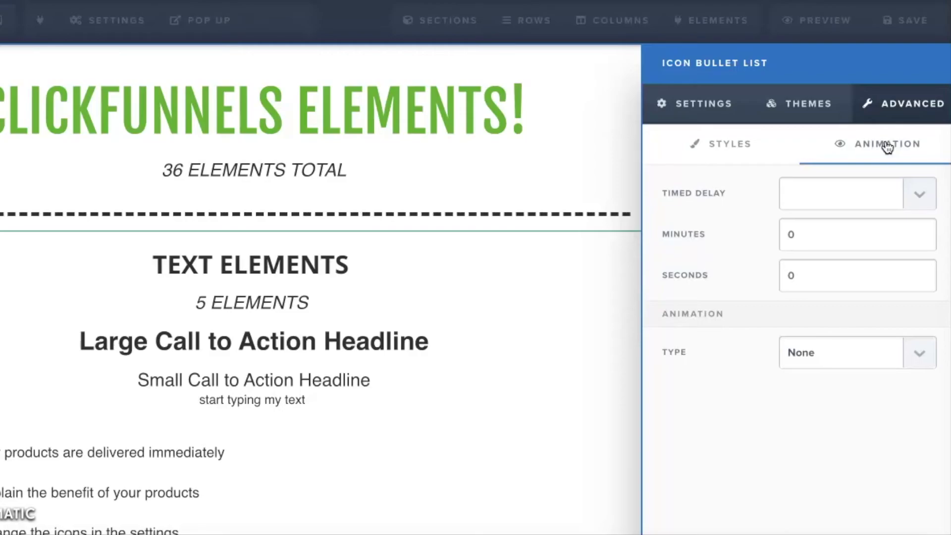
{"action": "left_click", "coordinate": [524, 423]}
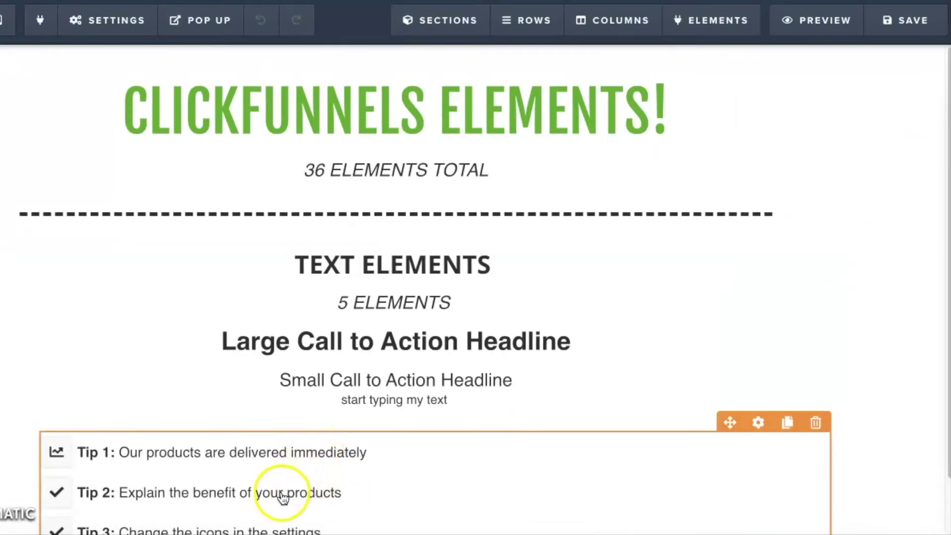
{"action": "scroll", "coordinate": [280, 496], "scroll_direction": "down", "scroll_amount": 2}
{"action": "left_click", "coordinate": [761, 346]}
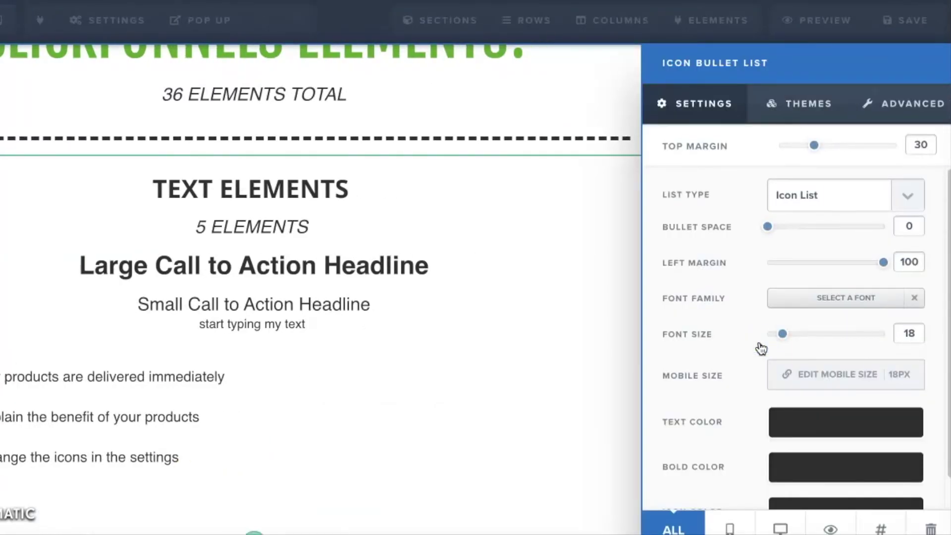
{"action": "left_click", "coordinate": [807, 120]}
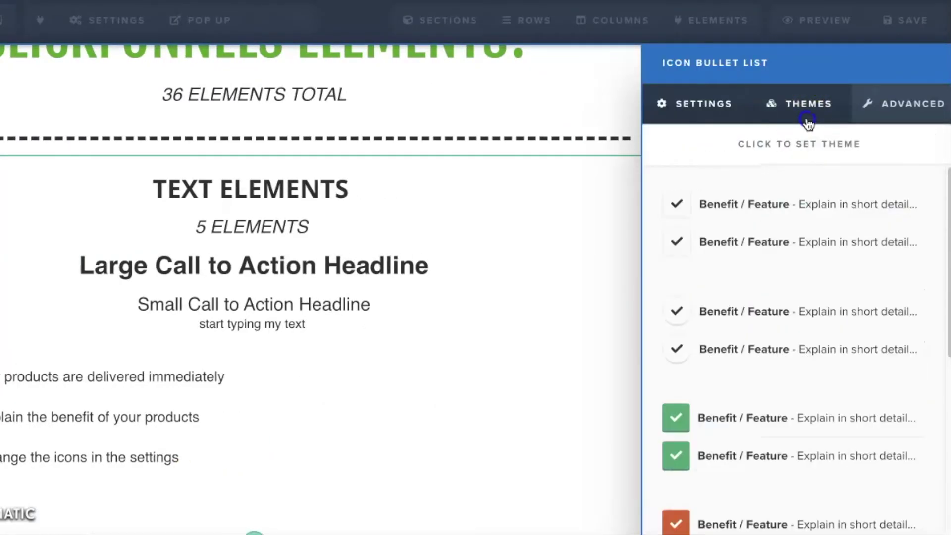
{"action": "left_click", "coordinate": [684, 117]}
{"action": "scroll", "coordinate": [766, 337], "scroll_direction": "down", "scroll_amount": 1}
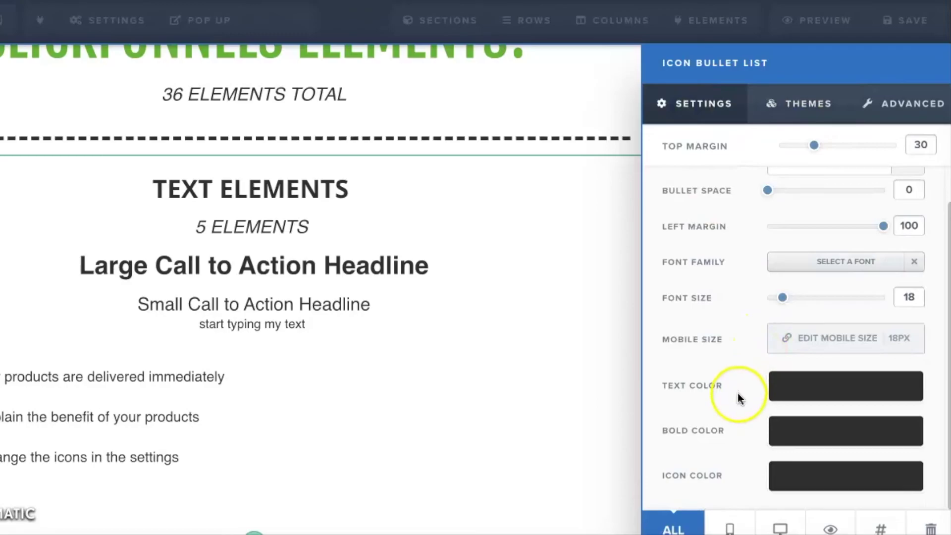
{"action": "left_click", "coordinate": [522, 391]}
- Add a Quote element below the bullet list
{"action": "left_click", "coordinate": [434, 478]}
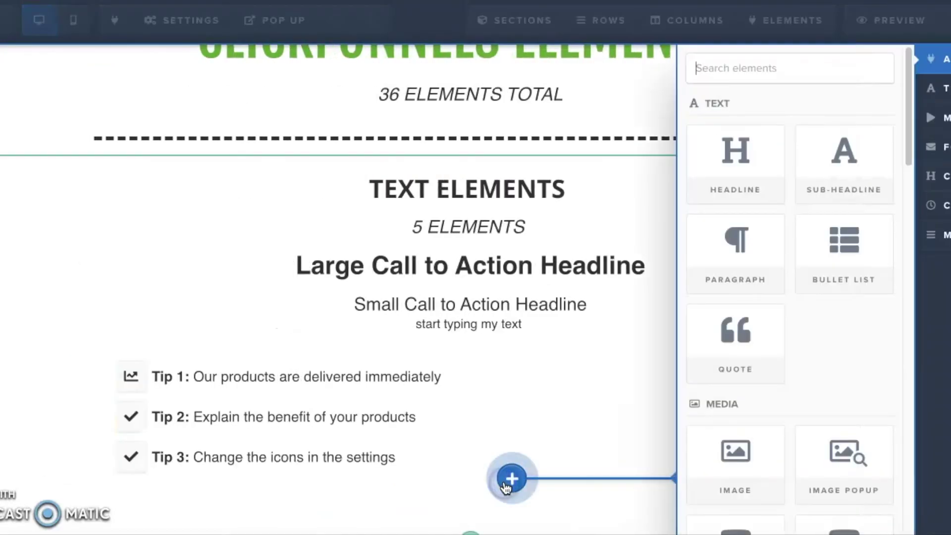
{"action": "left_click", "coordinate": [746, 359]}
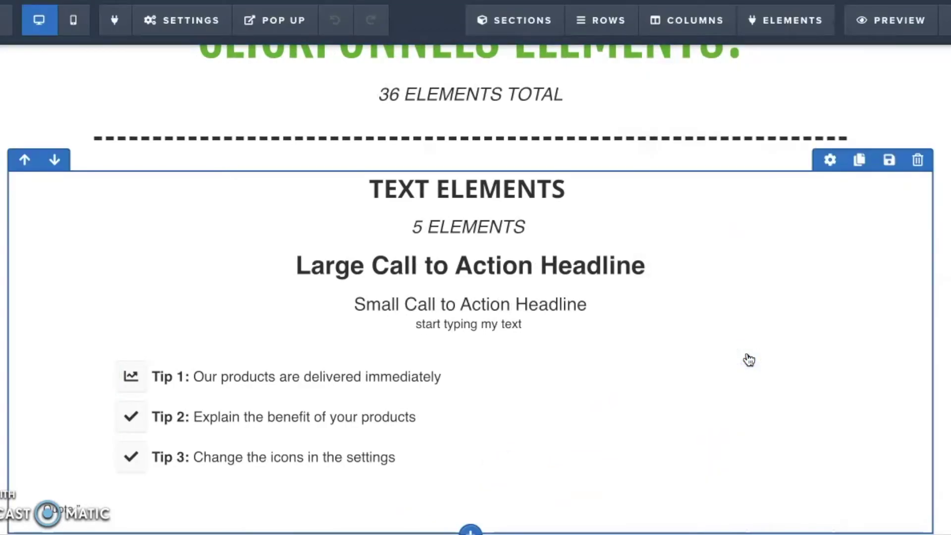
{"action": "scroll", "coordinate": [749, 360], "scroll_direction": "down", "scroll_amount": 1}
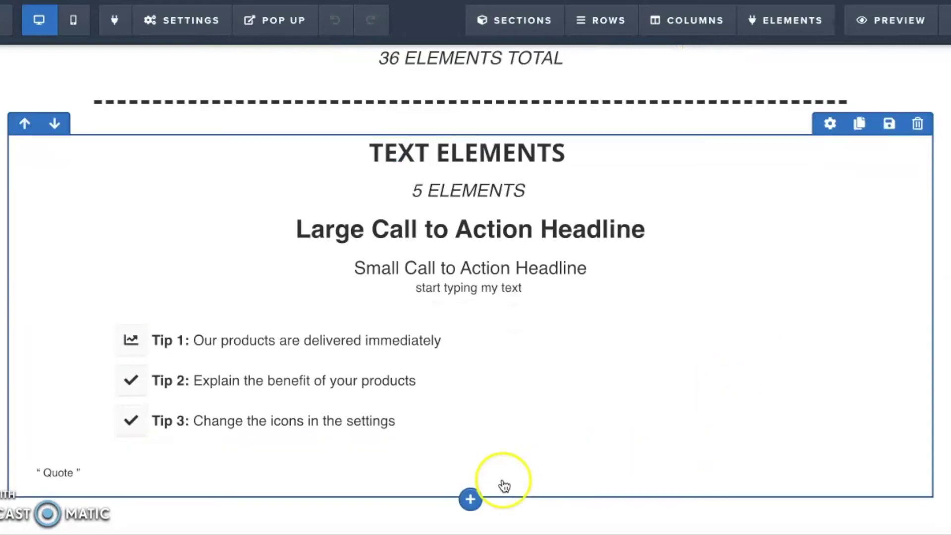
- Insert "Get busy living or get busy dying." - Stephen King into the quote element and remove the placeholder word "Quote"
{"action": "left_click", "coordinate": [505, 474]}
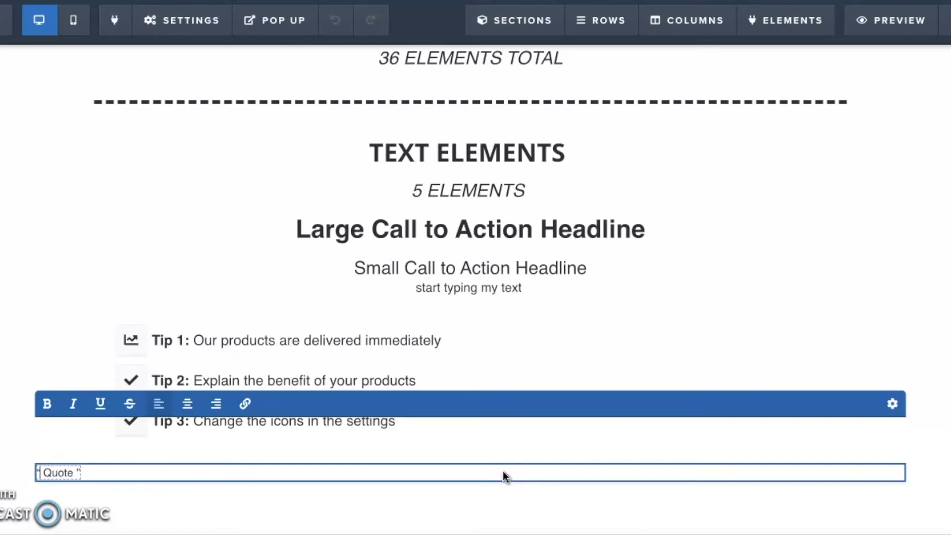
{"action": "type", "text": "\"Get busy living or get busy dying.\" - Stephen King"}
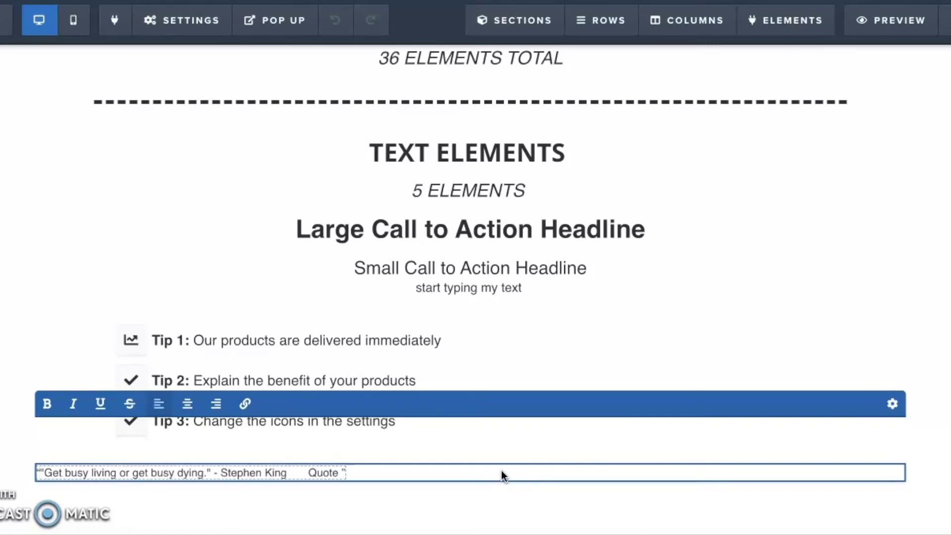
{"action": "left_click", "coordinate": [340, 472]}
{"action": "key", "text": "BackSpace"}
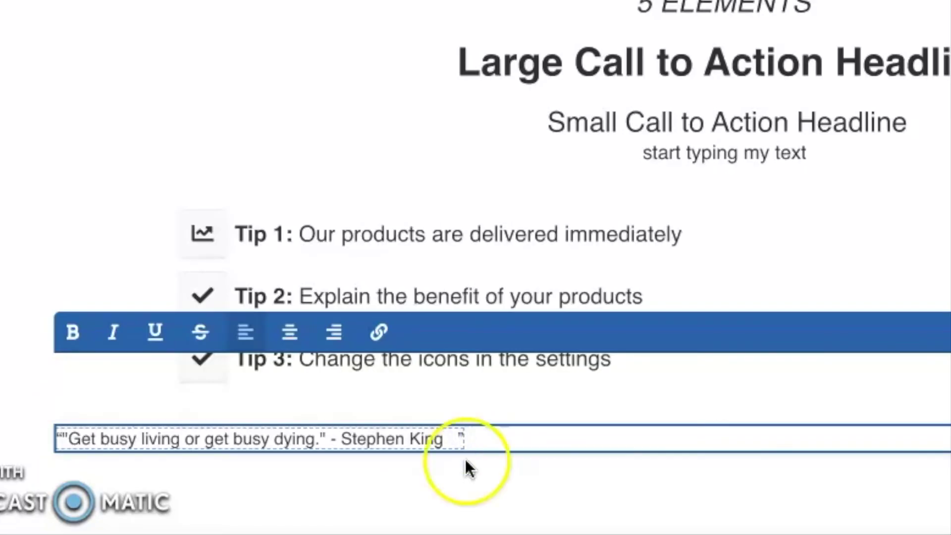
- Remove the duplicate quotation marks, the dash and the author's name, leaving only Get busy living or get busy dying in the quote
{"action": "left_click", "coordinate": [278, 473]}
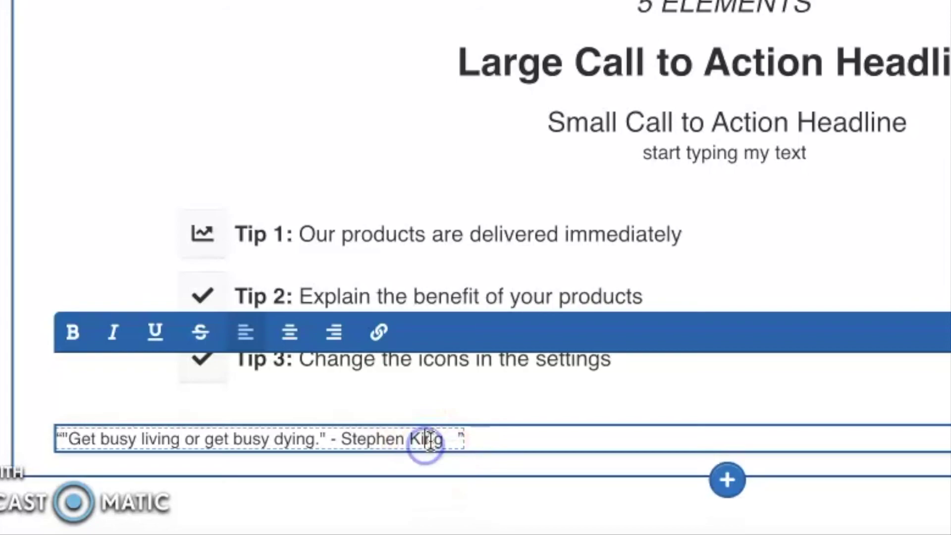
{"action": "left_click", "coordinate": [73, 436]}
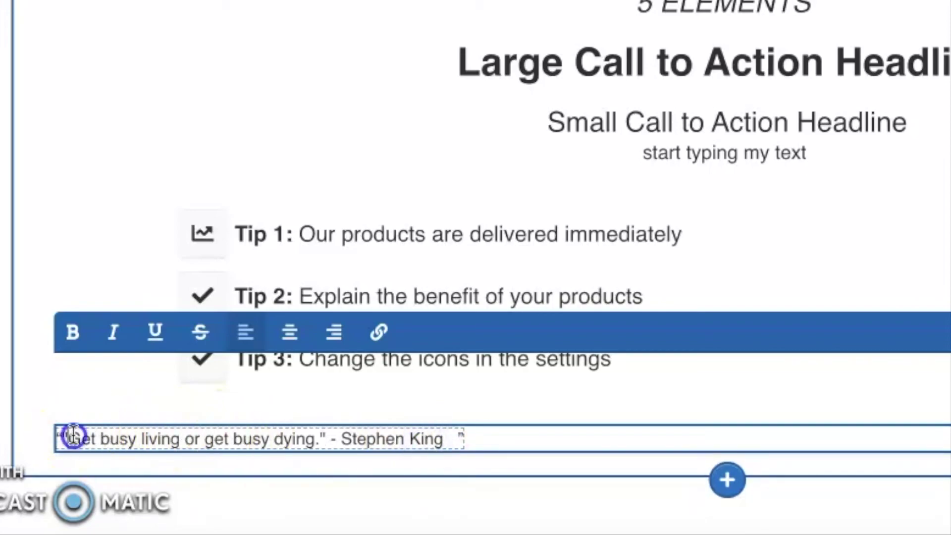
{"action": "key", "text": "BackSpace"}
{"action": "left_click_drag", "start_coordinate": [437, 439], "coordinate": [336, 435]}
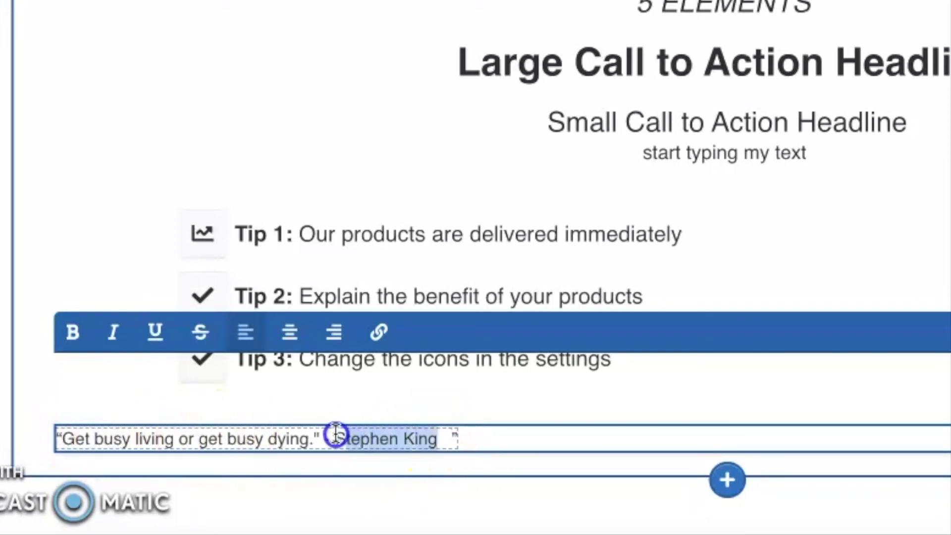
{"action": "key", "text": "BackSpace"}
{"action": "left_click", "coordinate": [323, 439]}
{"action": "key", "text": "BackSpace"}
{"action": "key", "text": "BackSpace"}
{"action": "key", "text": "BackSpace"}
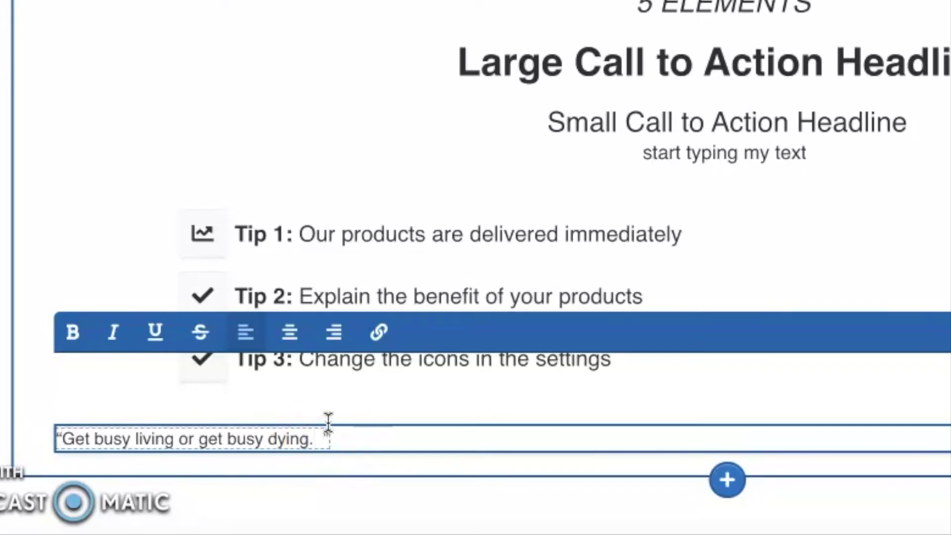
{"action": "left_click", "coordinate": [426, 442]}
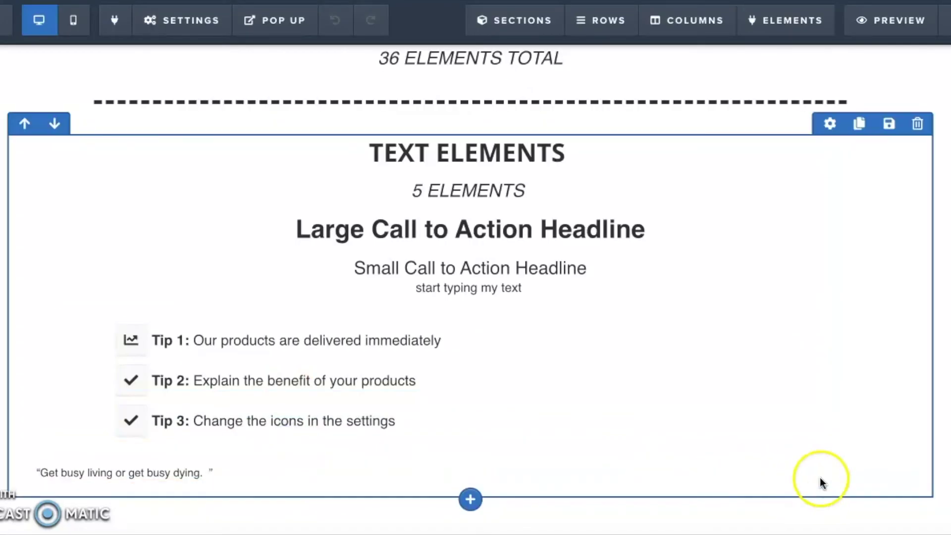
- Reduce the quote element's top margin and enlarge its font size to headline scale
{"action": "left_click", "coordinate": [835, 465]}
{"action": "left_click_drag", "start_coordinate": [885, 150], "coordinate": [865, 151]}
{"action": "left_click_drag", "start_coordinate": [850, 224], "coordinate": [901, 231]}
{"action": "left_click", "coordinate": [630, 329]}
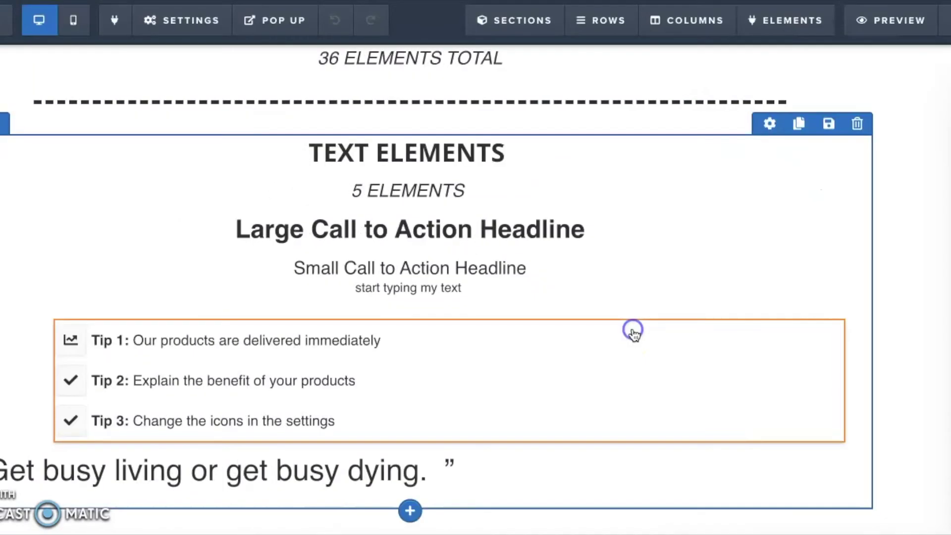
- Try to center and right-align the quote text, and review the quote element's settings
{"action": "left_click", "coordinate": [432, 480]}
{"action": "left_click", "coordinate": [189, 388]}
{"action": "left_click", "coordinate": [218, 389]}
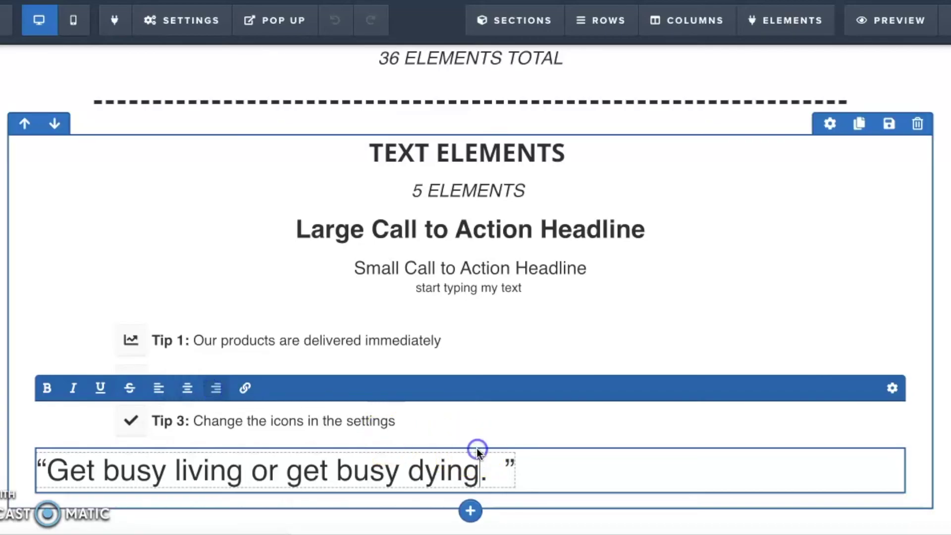
{"action": "left_click", "coordinate": [859, 472]}
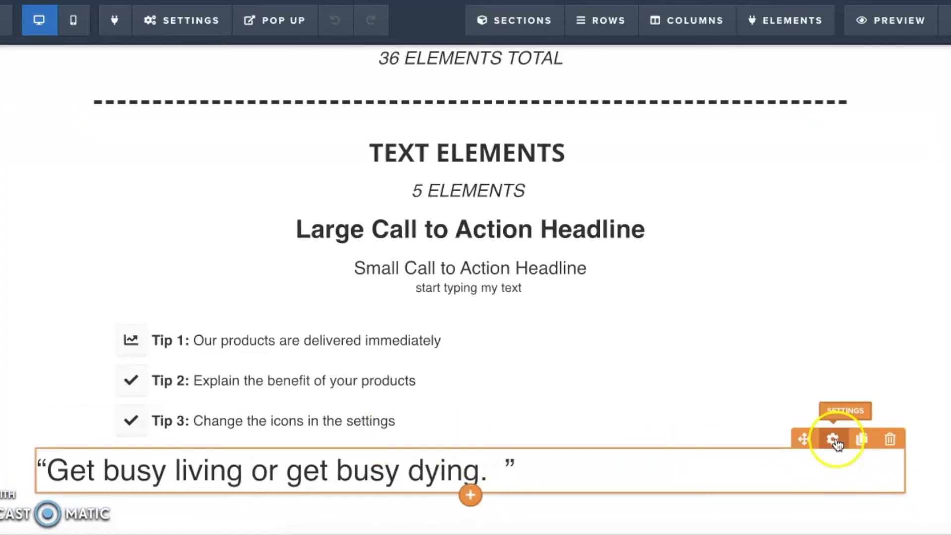
{"action": "left_click", "coordinate": [836, 440]}
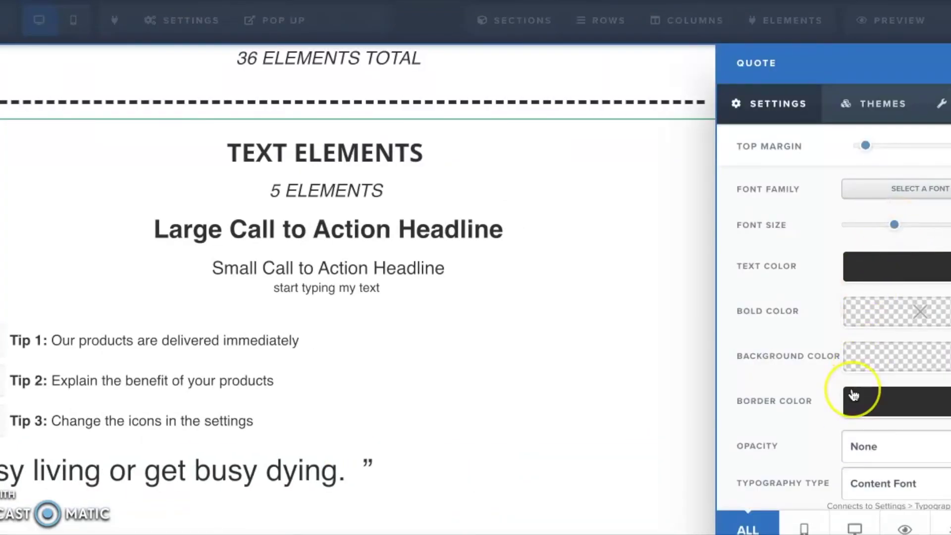
{"action": "left_click", "coordinate": [548, 303]}
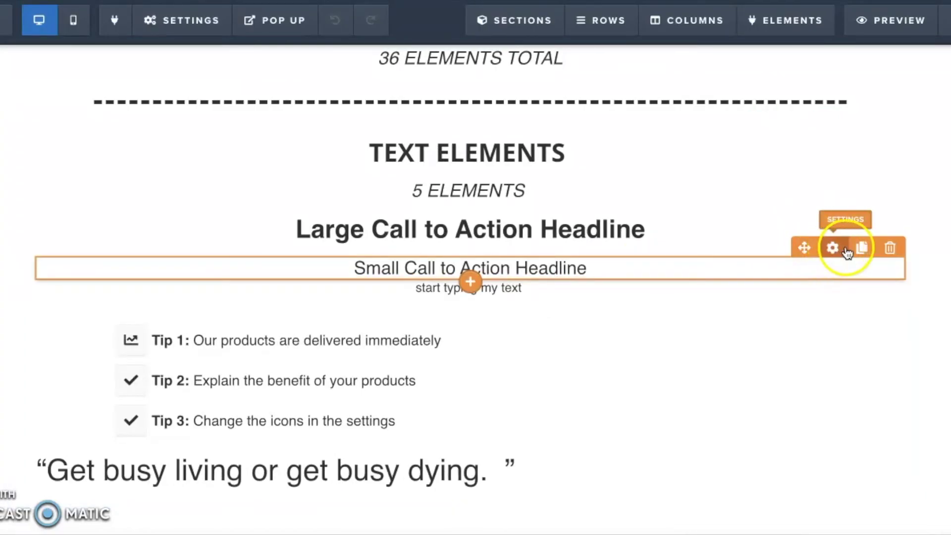
- Duplicate the Small Call to Action Headline and move the copy below the quote
{"action": "left_click", "coordinate": [861, 248]}
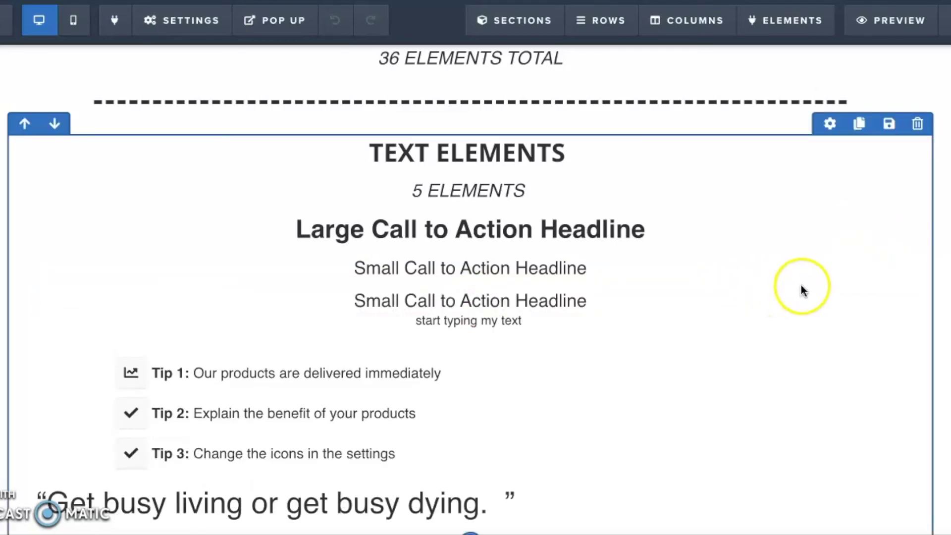
{"action": "left_click_drag", "start_coordinate": [805, 281], "coordinate": [522, 508]}
- Replace the copied sub-headline's text with "Get busy living or get busy dying." - Stephen King
{"action": "double_click", "coordinate": [525, 473]}
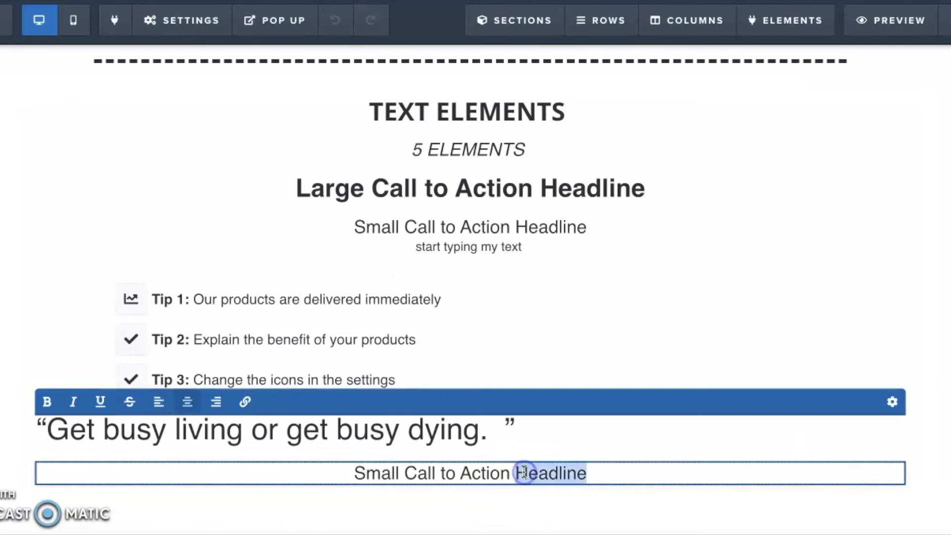
{"action": "triple_click", "coordinate": [525, 472]}
{"action": "type", "text": "\"Get busy living or get busy dying.\" - Stephen King"}
{"action": "scroll", "coordinate": [740, 375], "scroll_direction": "up", "scroll_amount": 1}
{"action": "left_click", "coordinate": [738, 366]}
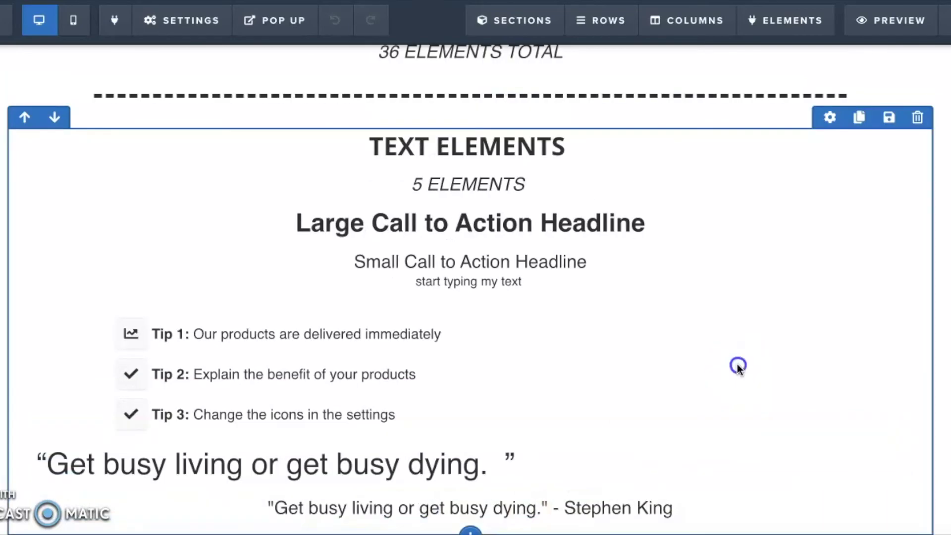
{"action": "left_click", "coordinate": [627, 510]}
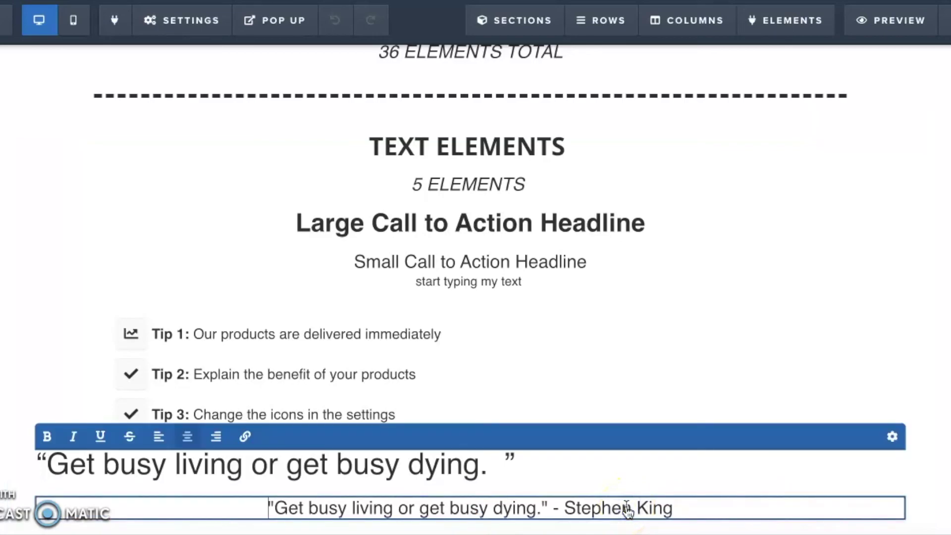
{"action": "left_click", "coordinate": [610, 509]}
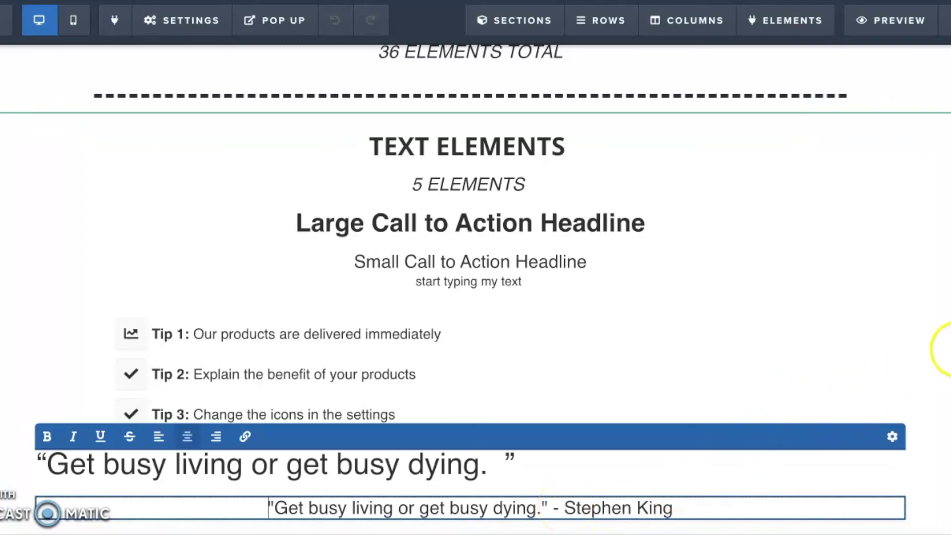
{"action": "left_click", "coordinate": [944, 351]}
{"action": "left_click", "coordinate": [470, 488]}
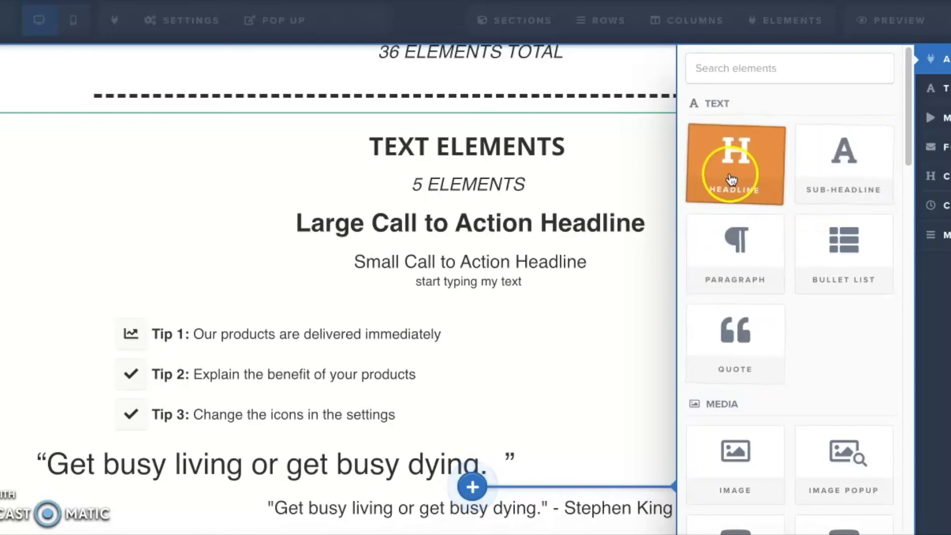
{"action": "left_click", "coordinate": [525, 421]}
- Move the Stephen King quote sub-headline up between the paragraph and the bullet list
{"action": "left_click", "coordinate": [520, 476]}
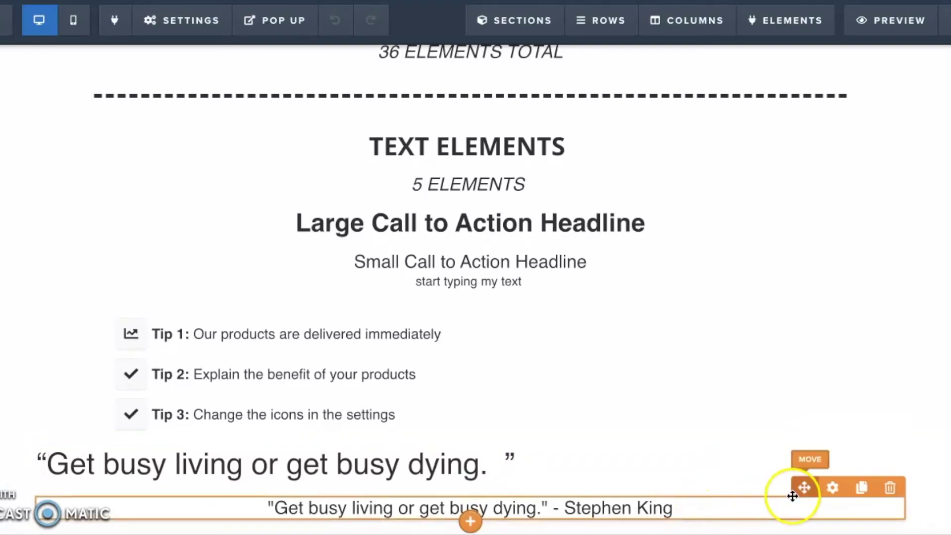
{"action": "left_click_drag", "start_coordinate": [803, 487], "coordinate": [625, 311]}
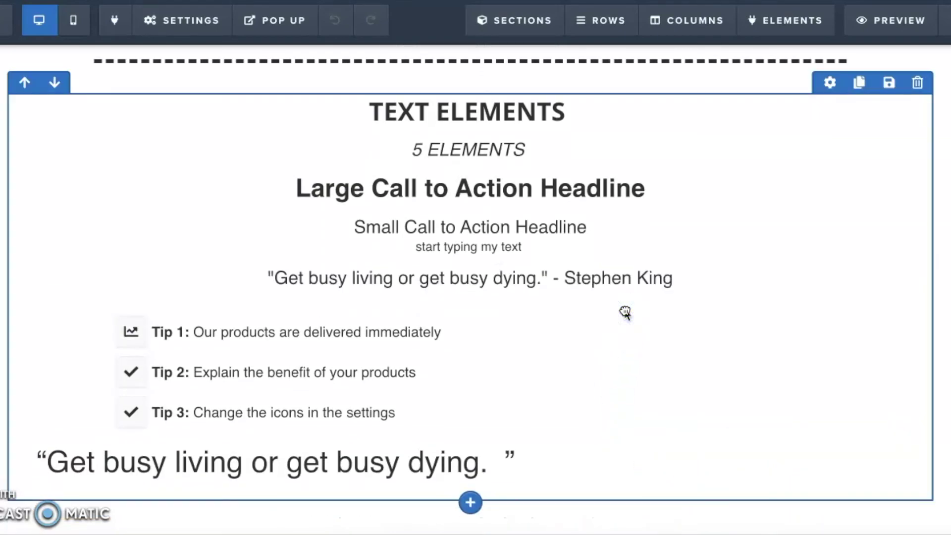
- Duplicate the Stephen King quote sub-headline and delete the copy
{"action": "mouse_move", "coordinate": [658, 278]}
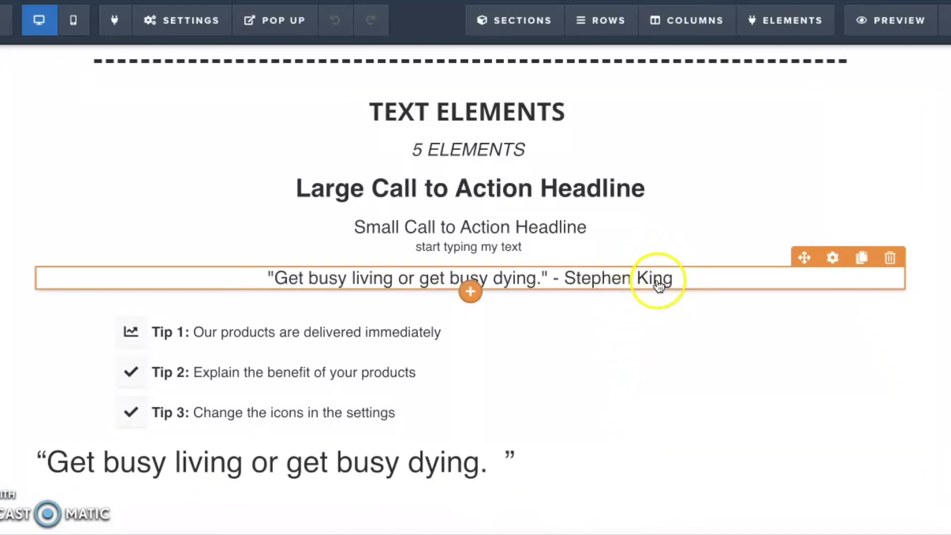
{"action": "left_click", "coordinate": [862, 258]}
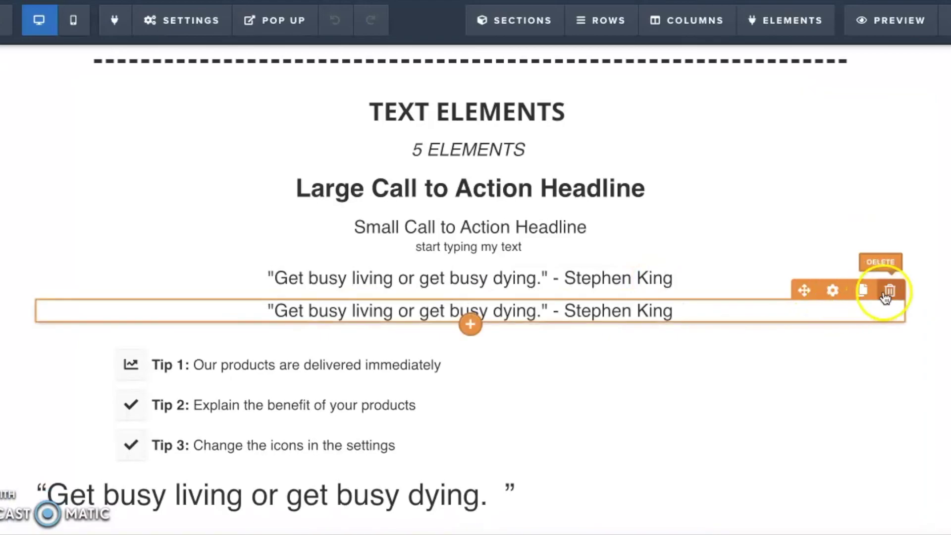
{"action": "left_click", "coordinate": [889, 293]}
{"action": "left_click", "coordinate": [595, 43]}
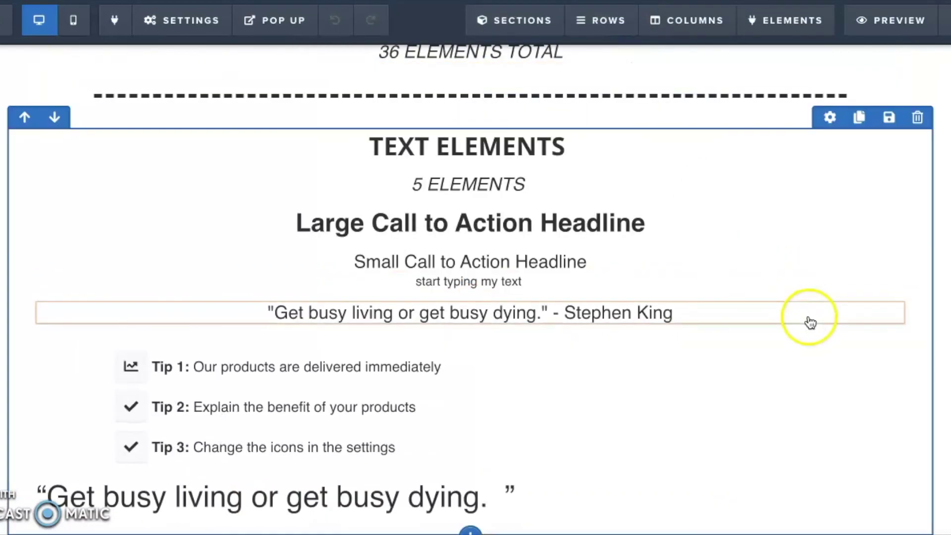